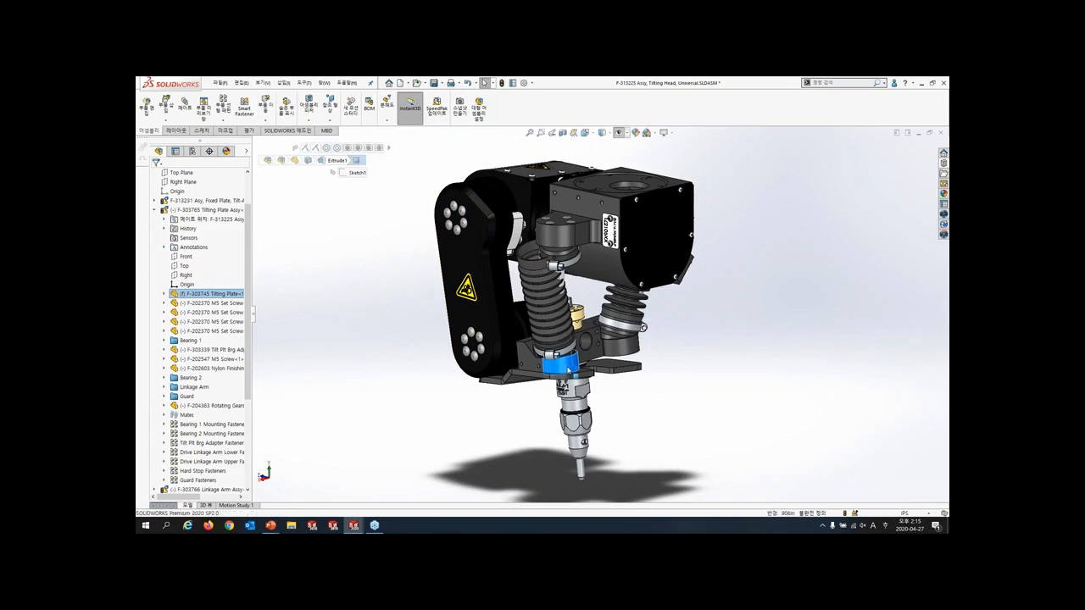
- Swing the tilting plate slightly to check how the linkage arm bellows follow its motion
{"action": "left_click_drag", "start_coordinate": [564, 371], "coordinate": [574, 371]}
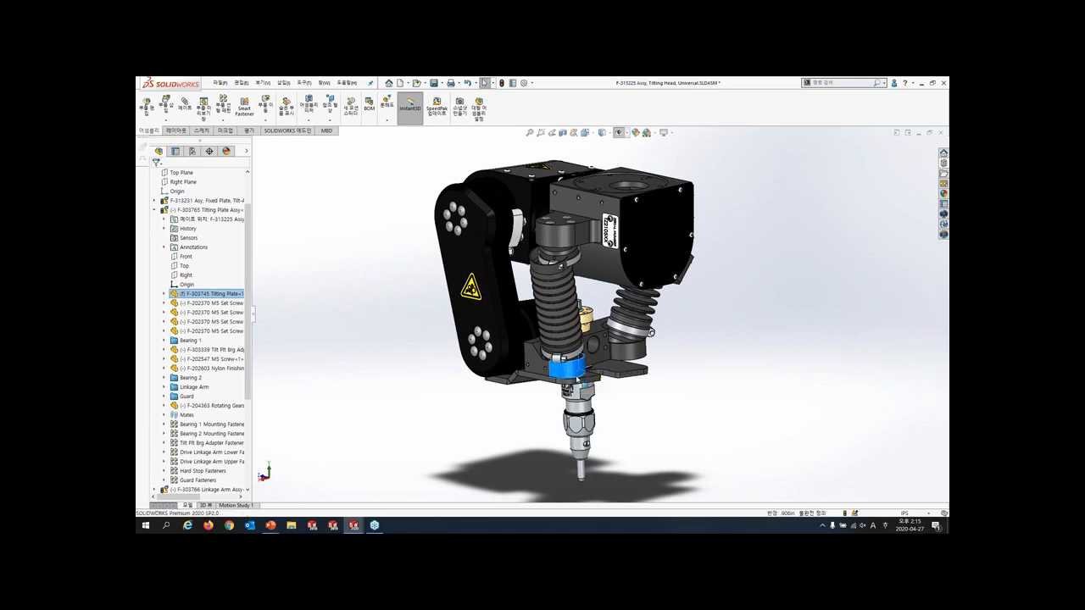
{"action": "left_click", "coordinate": [543, 413]}
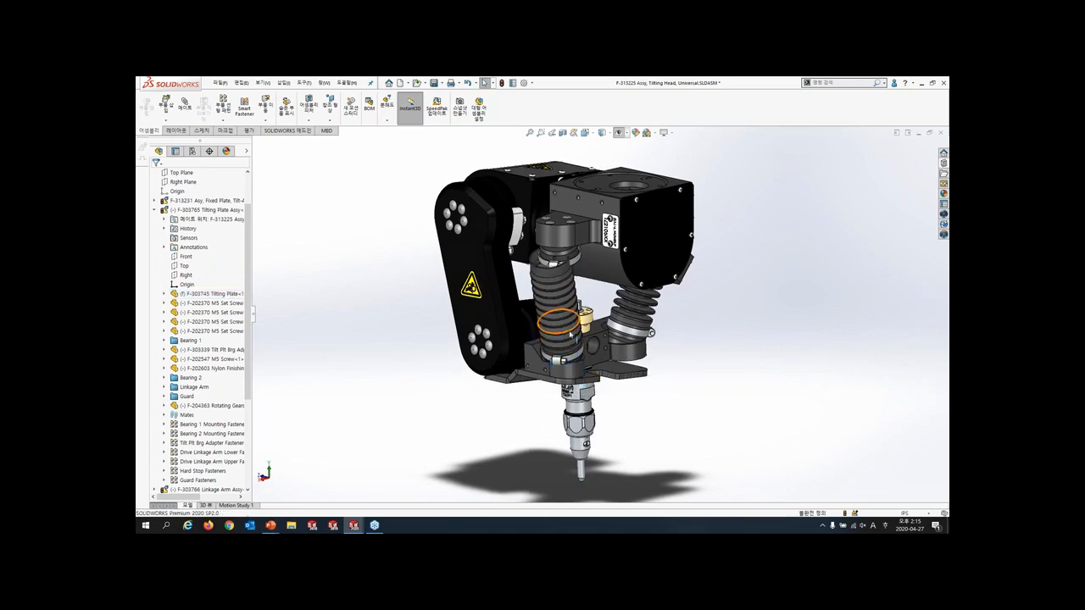
- Make the front linkage arm bellow flexible, referencing the pivot ball housing face above it, and move the tilting plate to test it
{"action": "scroll", "coordinate": [555, 305], "scroll_direction": "down", "scroll_amount": 5}
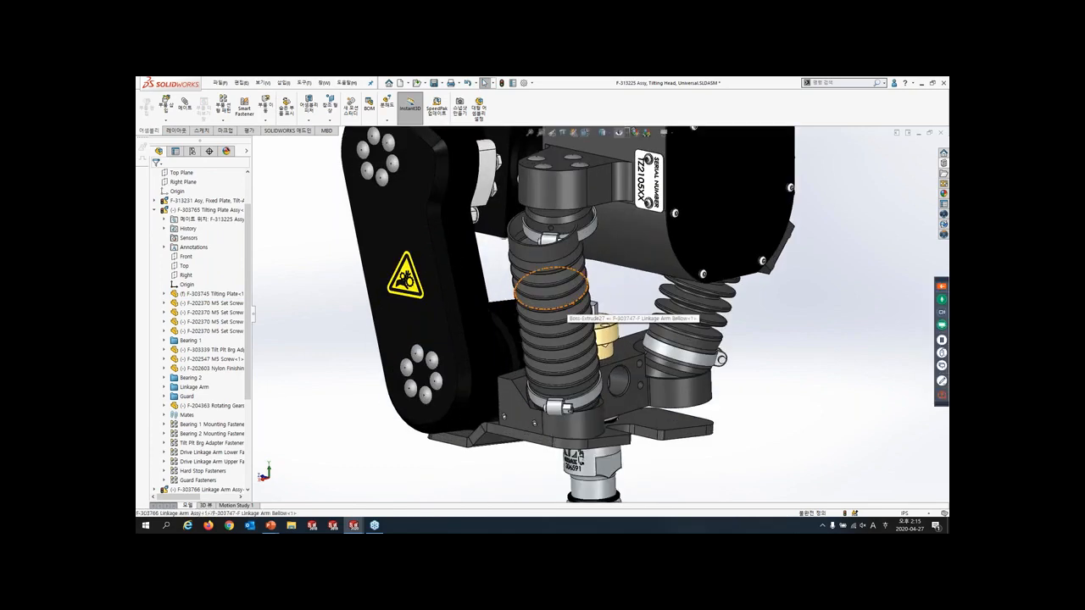
{"action": "left_click", "coordinate": [555, 297]}
{"action": "left_click", "coordinate": [649, 267]}
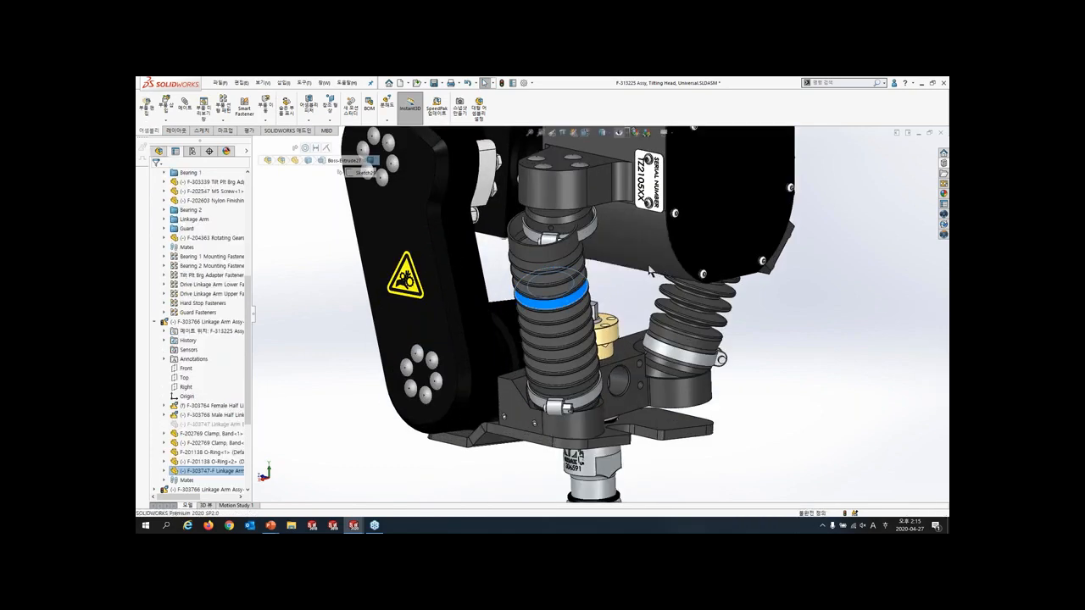
{"action": "left_click", "coordinate": [581, 227]}
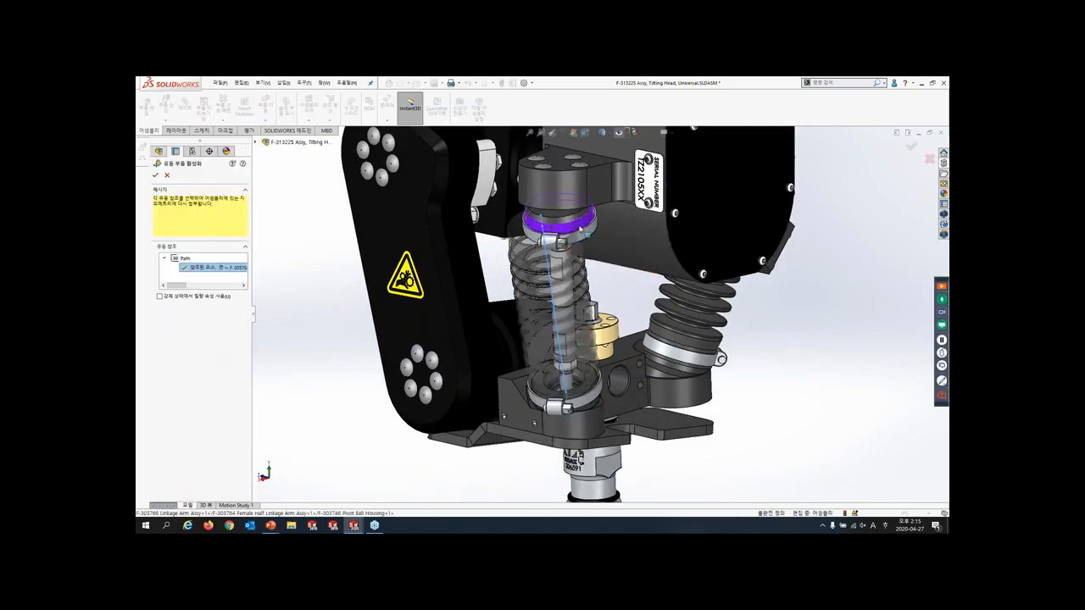
{"action": "right_click", "coordinate": [581, 227]}
{"action": "left_click", "coordinate": [604, 274]}
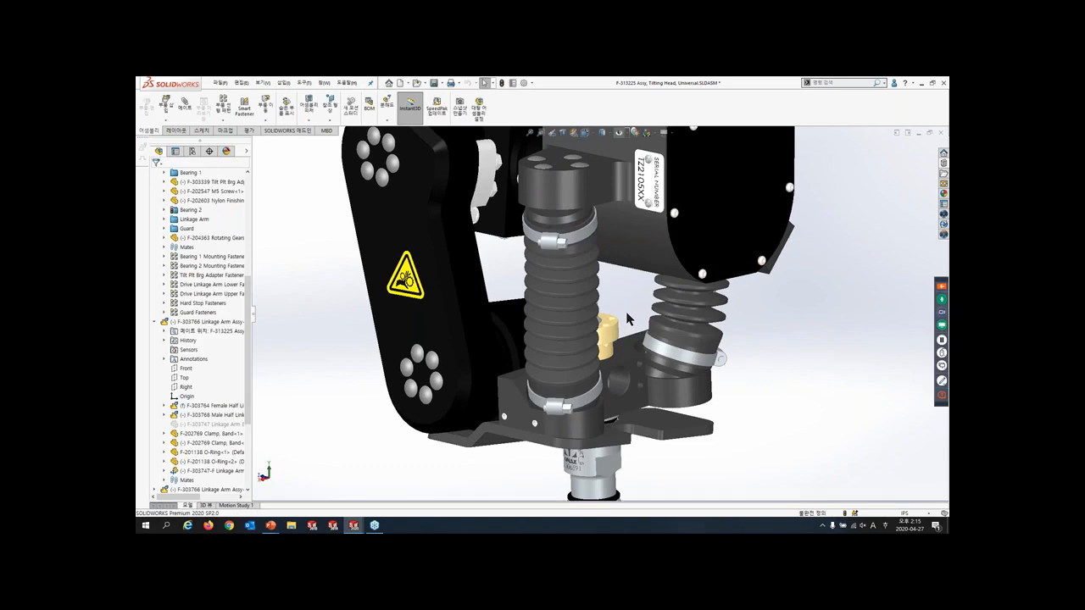
{"action": "left_click", "coordinate": [591, 423]}
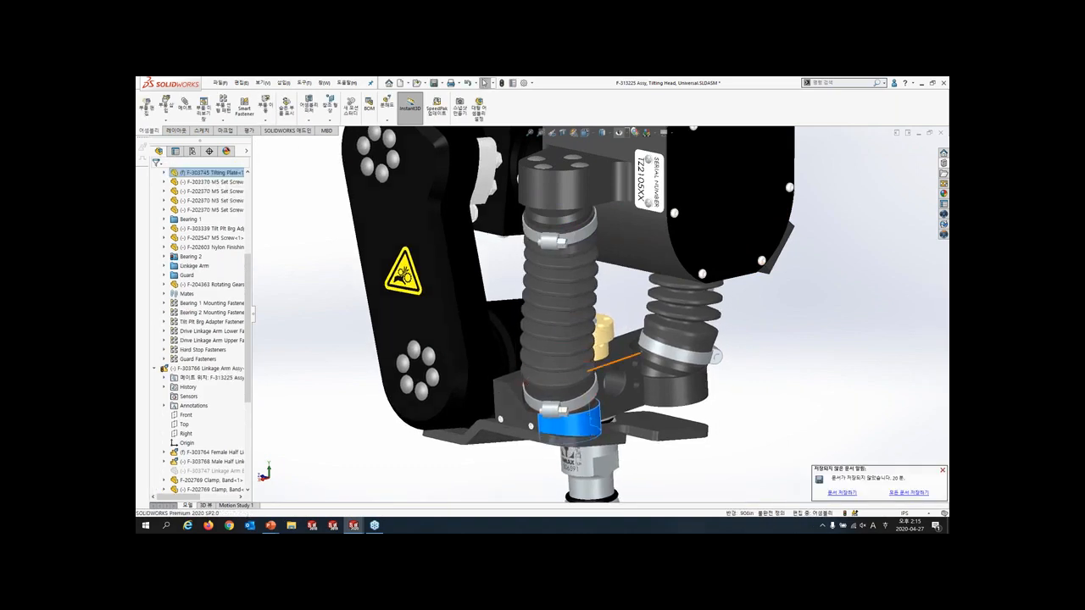
- Make the second linkage arm bellow flexible, using the pivot ball housing face above it as the flexible reference
{"action": "scroll", "coordinate": [617, 349], "scroll_direction": "up", "scroll_amount": 2}
{"action": "middle_click_drag", "start_coordinate": [680, 343], "coordinate": [666, 279]}
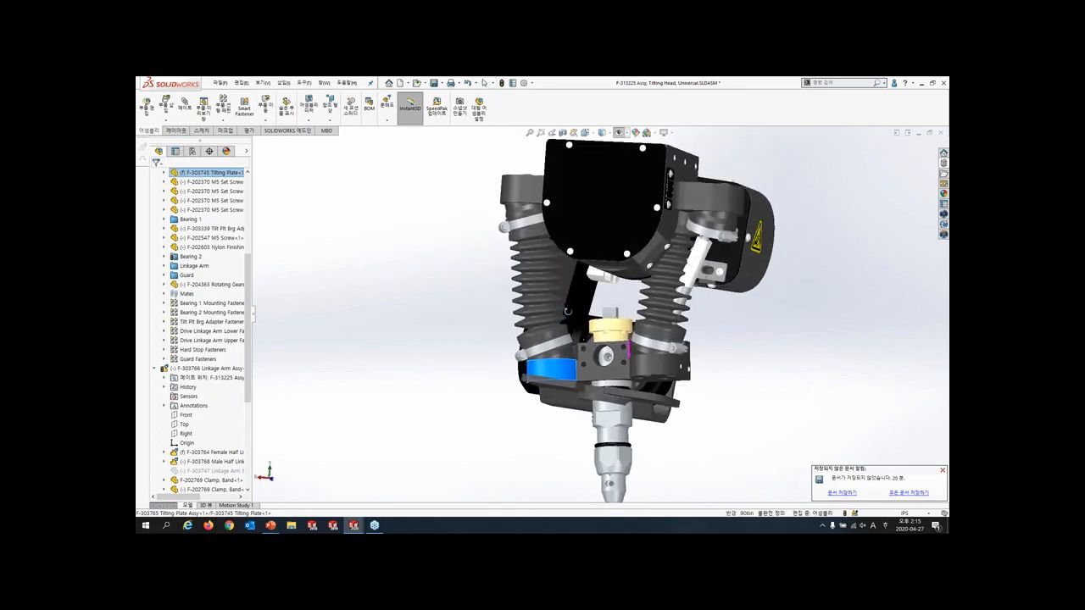
{"action": "left_click", "coordinate": [668, 279]}
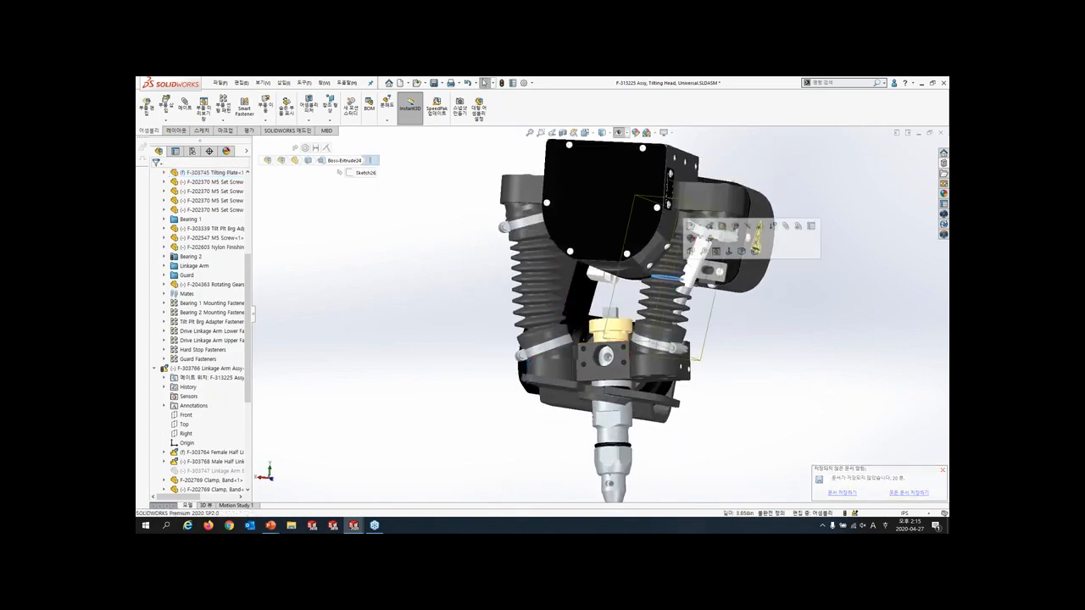
{"action": "left_click", "coordinate": [710, 242]}
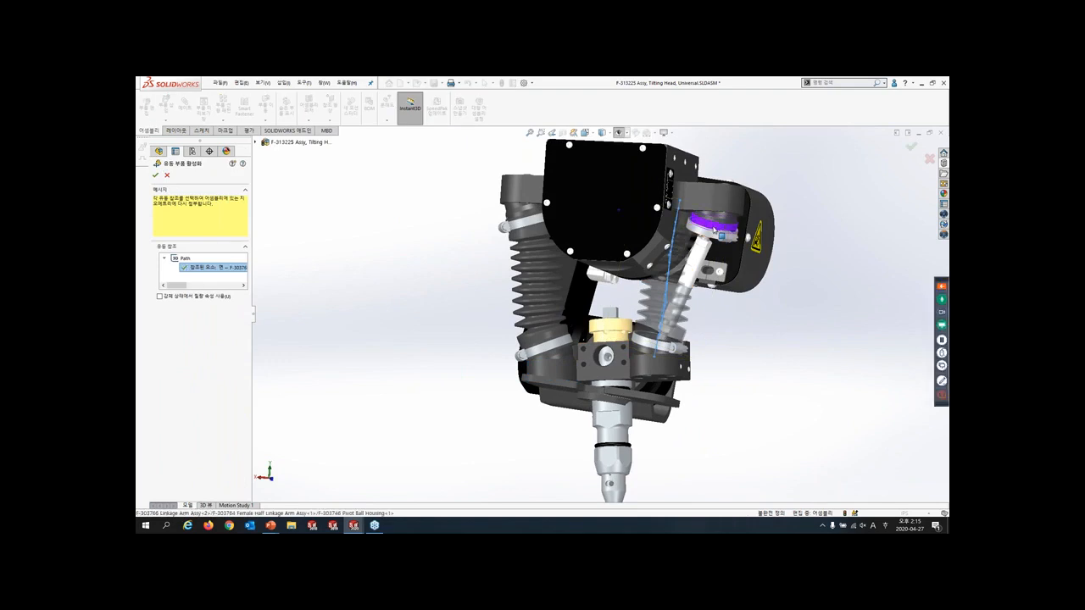
{"action": "right_click", "coordinate": [718, 237]}
{"action": "left_click", "coordinate": [747, 312]}
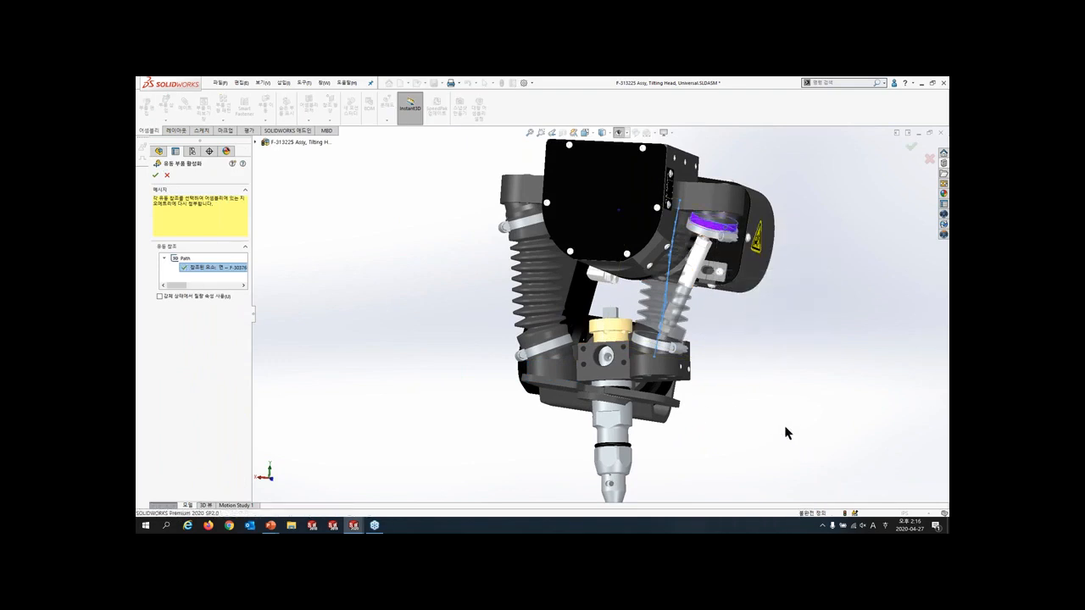
{"action": "key", "text": "Return"}
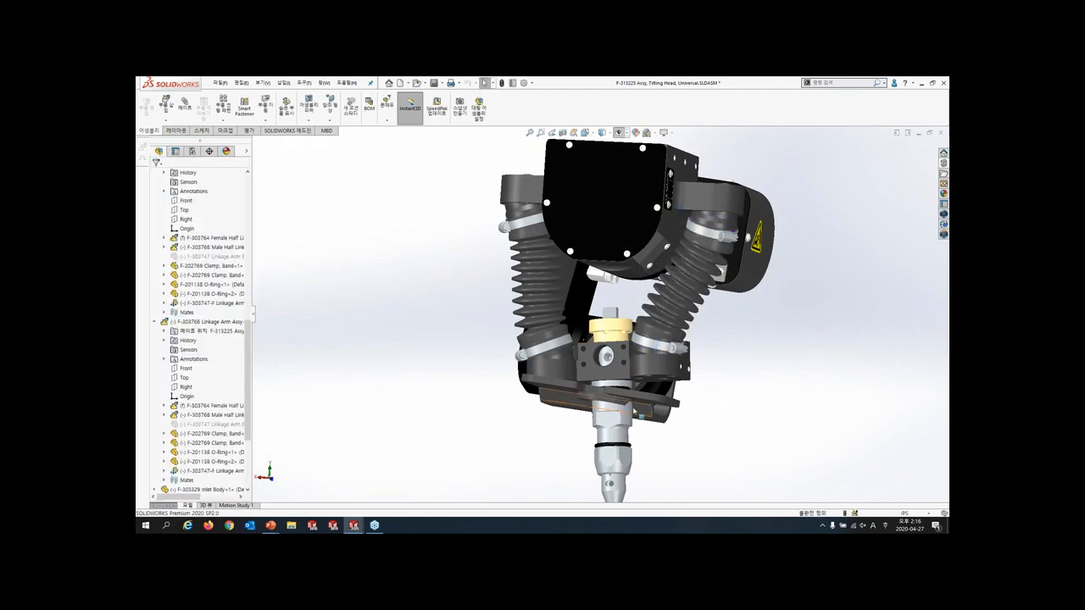
- Move the tilting plate to examine how both flexible bellows follow it, and clear the selection
{"action": "left_click_drag", "start_coordinate": [659, 371], "coordinate": [655, 384]}
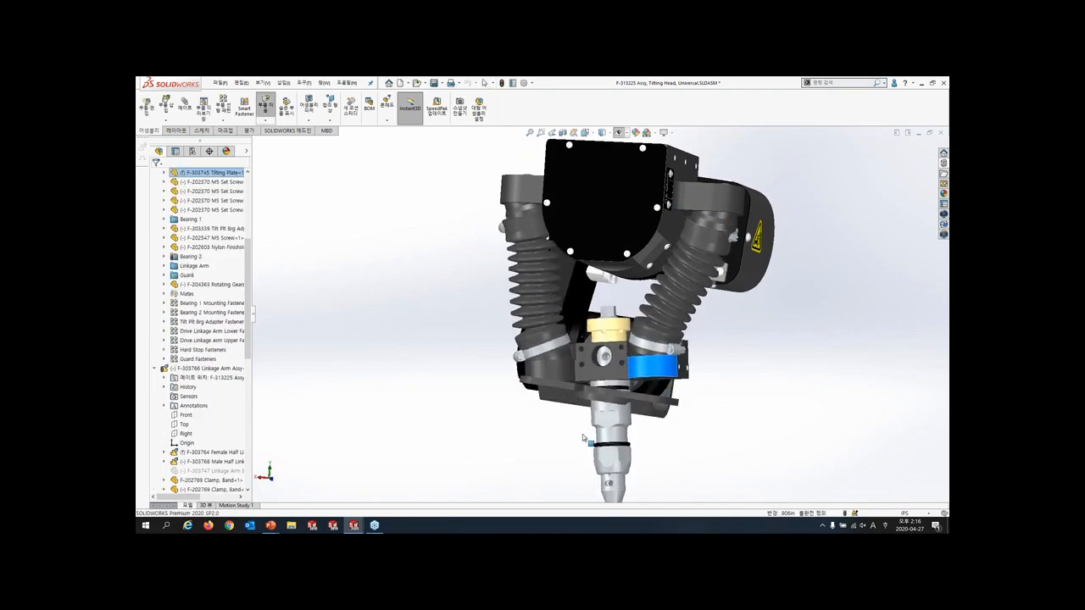
{"action": "key", "text": "Escape"}
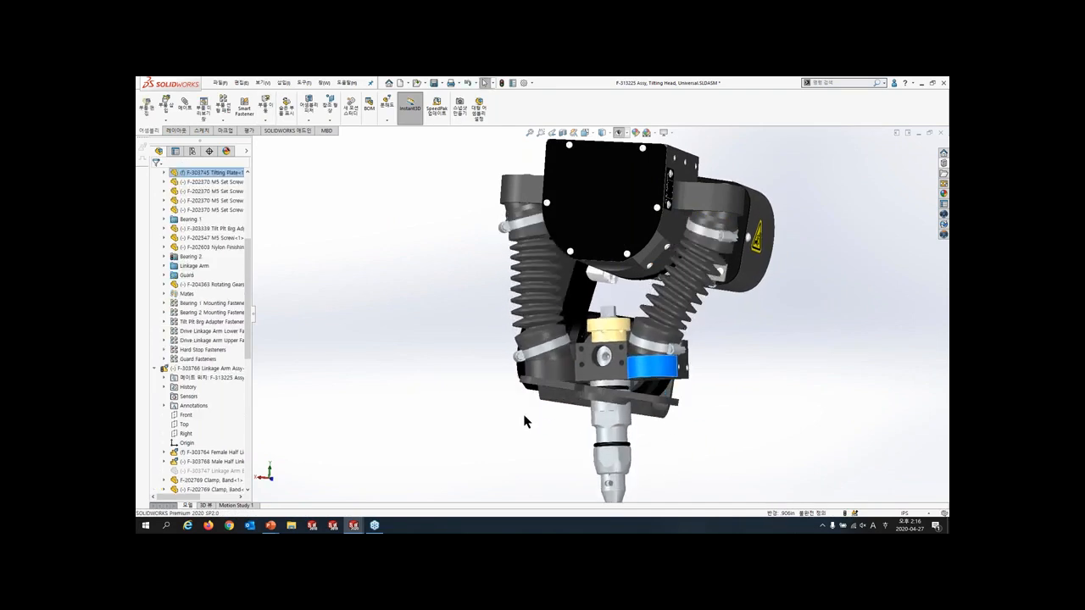
{"action": "middle_click_drag", "start_coordinate": [504, 373], "coordinate": [545, 449]}
{"action": "left_click", "coordinate": [545, 449]}
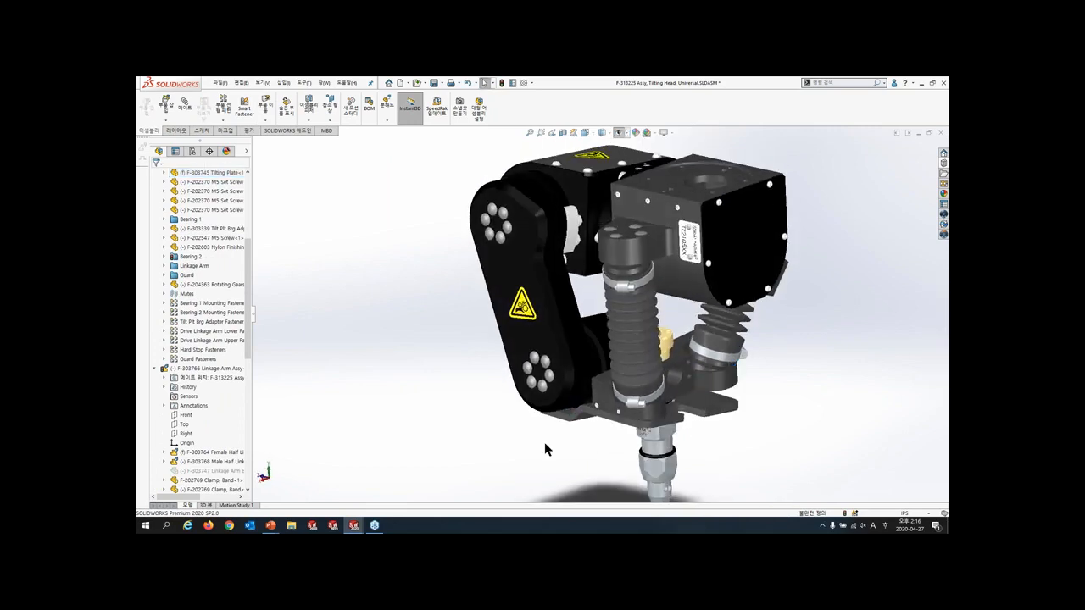
- Switch to the Assembly Patterns document and open its Carriage Assembly subassembly on its own
{"action": "key", "text": "ctrl+Tab"}
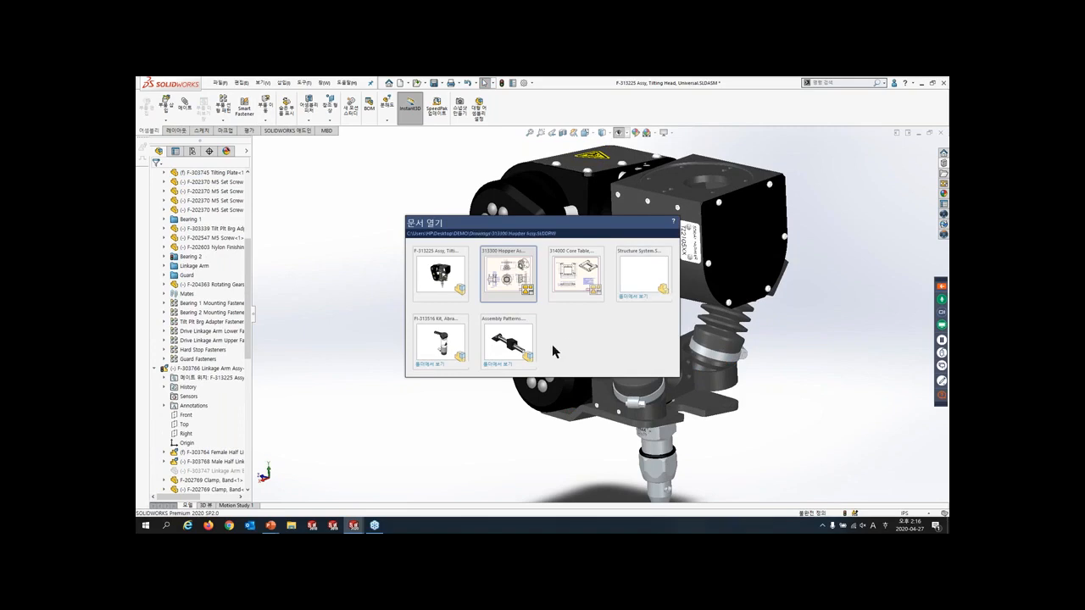
{"action": "left_click", "coordinate": [509, 342]}
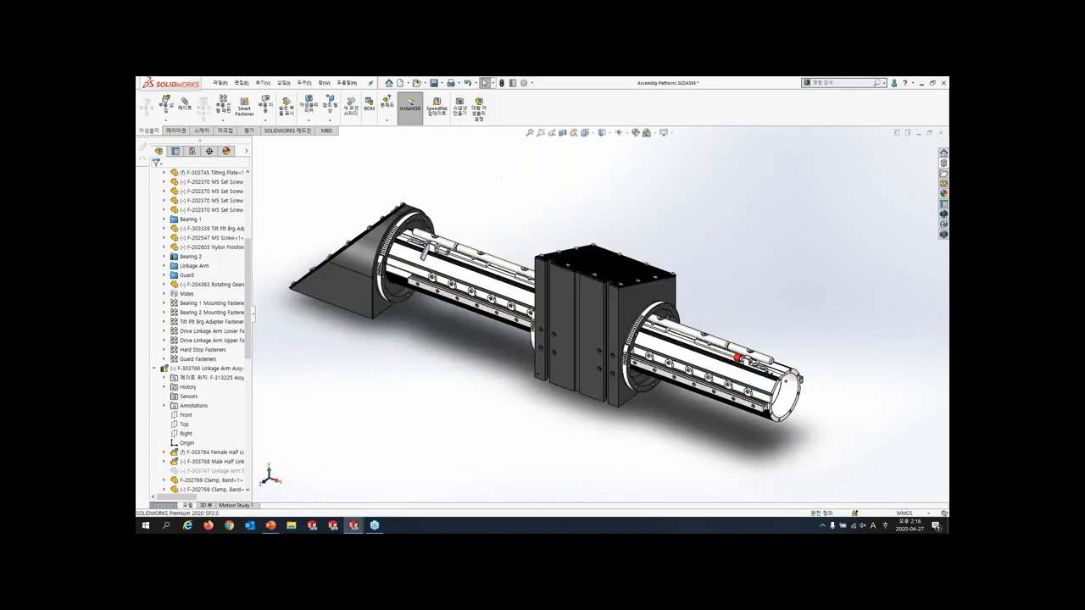
{"action": "left_click", "coordinate": [586, 323]}
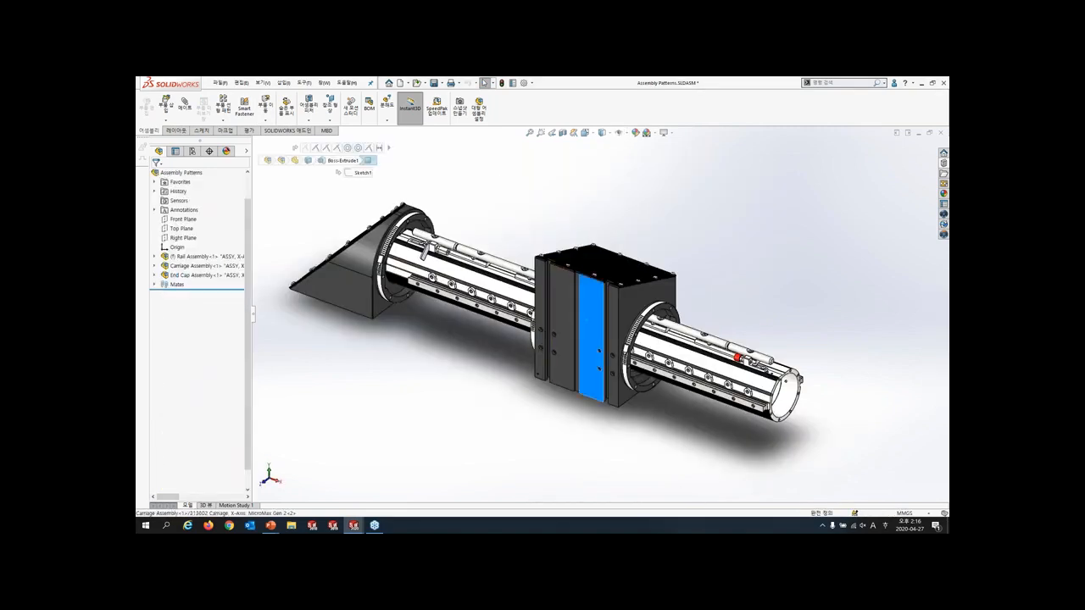
{"action": "left_click", "coordinate": [607, 314]}
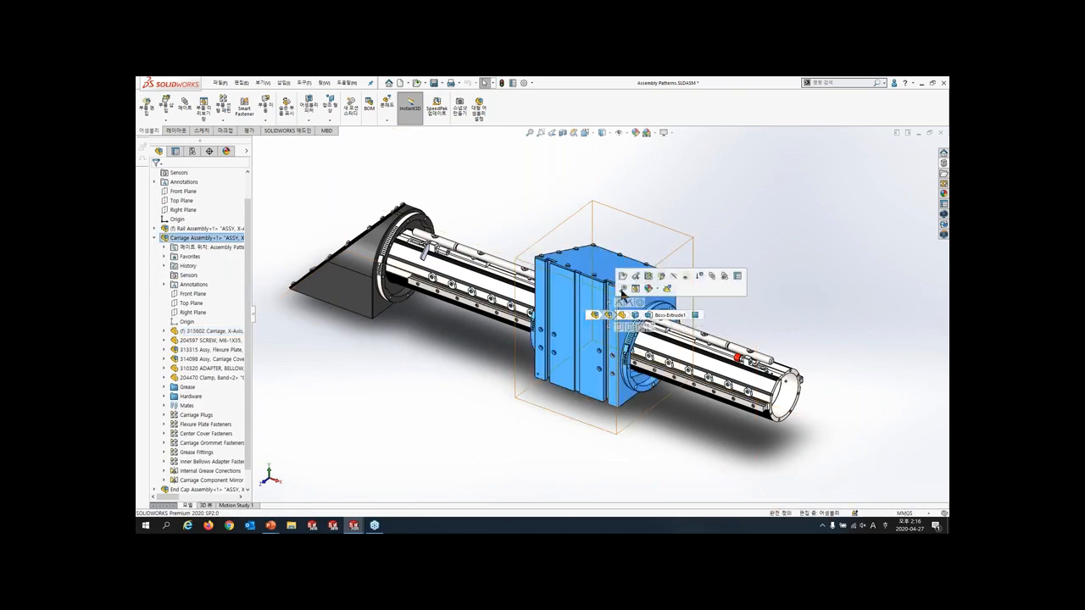
{"action": "left_click", "coordinate": [627, 281]}
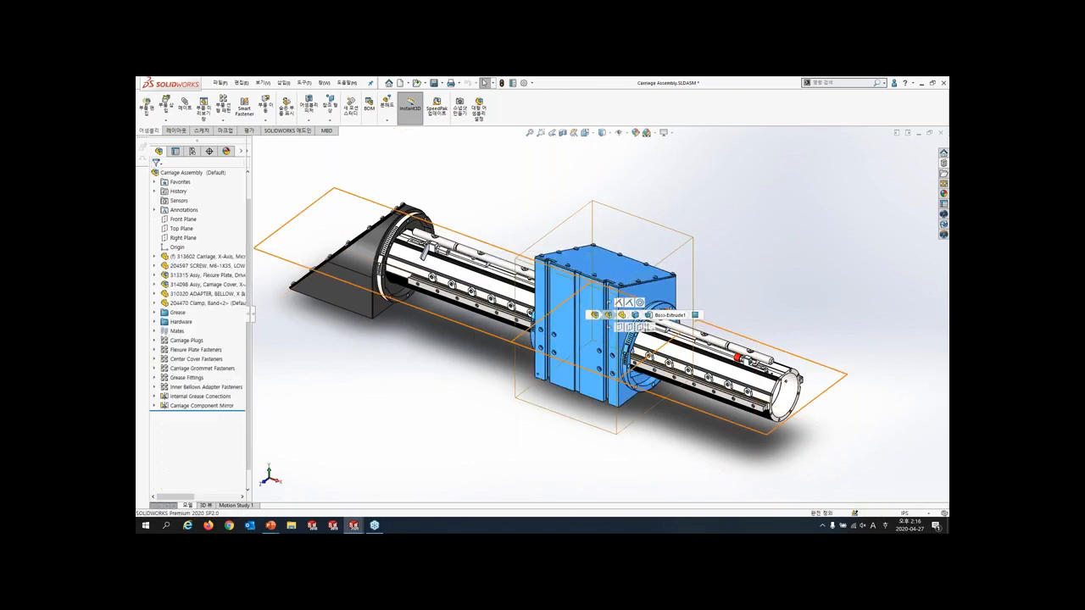
- Set up a pattern driven component pattern of the 204597 M6-1X35 screw, driven by the carriage's M6 counterbore holes
{"action": "left_click", "coordinate": [620, 460]}
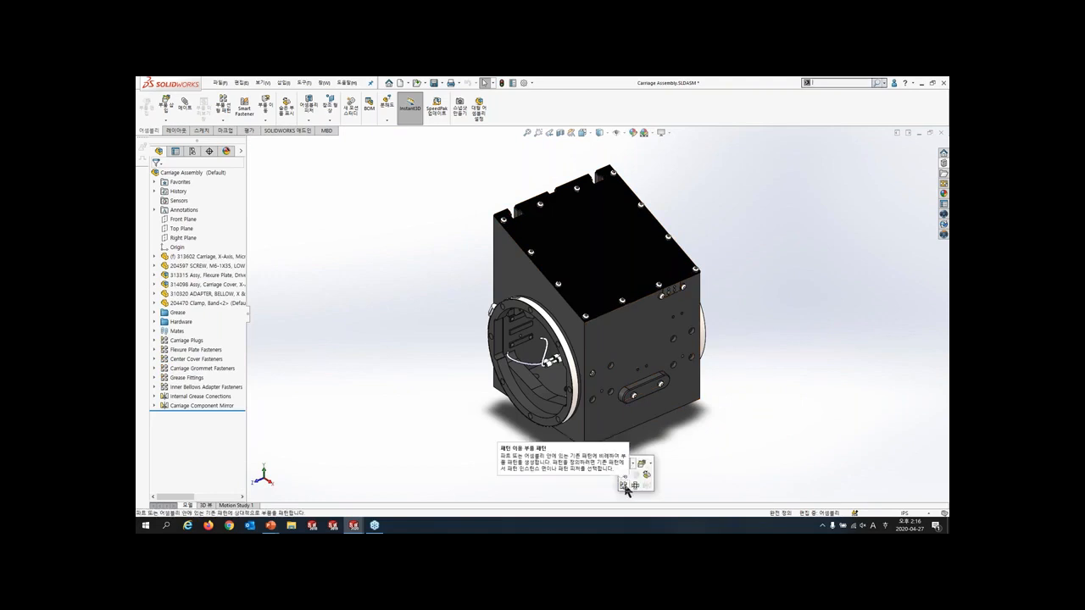
{"action": "left_click", "coordinate": [626, 484]}
{"action": "scroll", "coordinate": [632, 453], "scroll_direction": "down", "scroll_amount": 3}
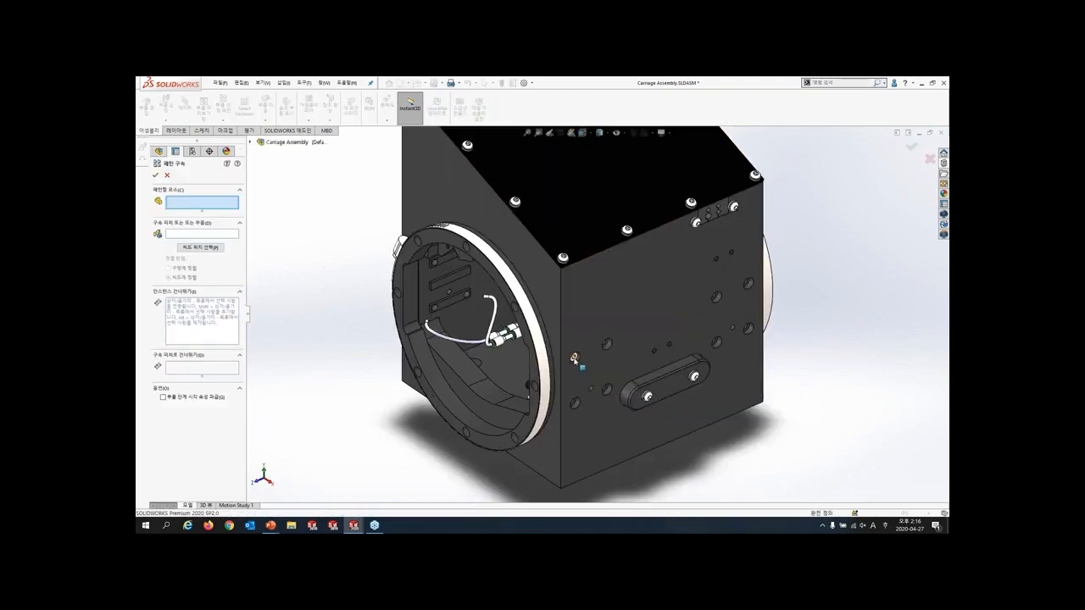
{"action": "left_click", "coordinate": [574, 357]}
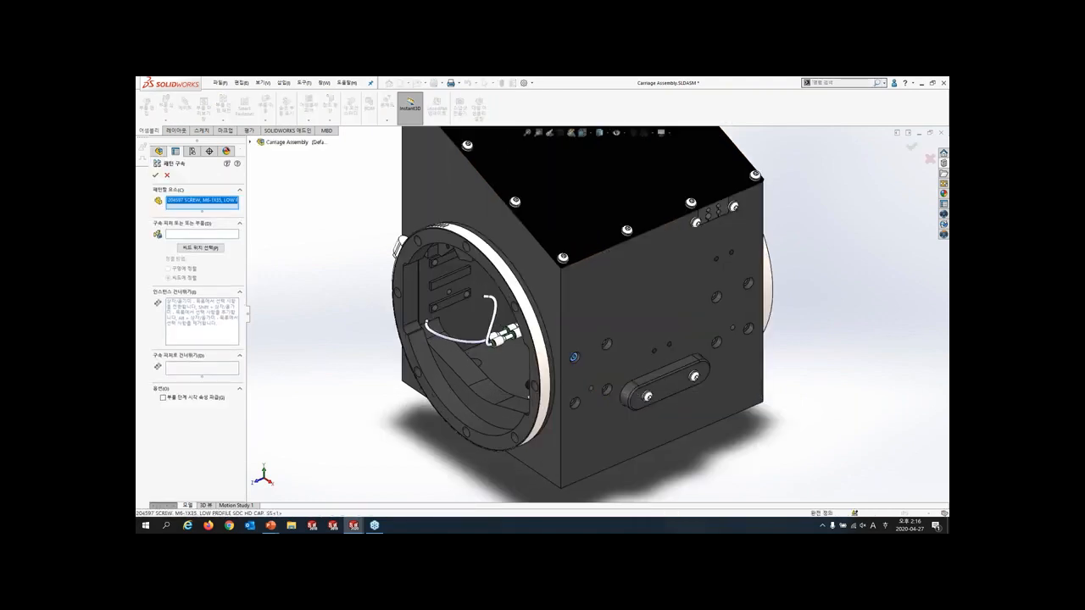
{"action": "left_click", "coordinate": [607, 344]}
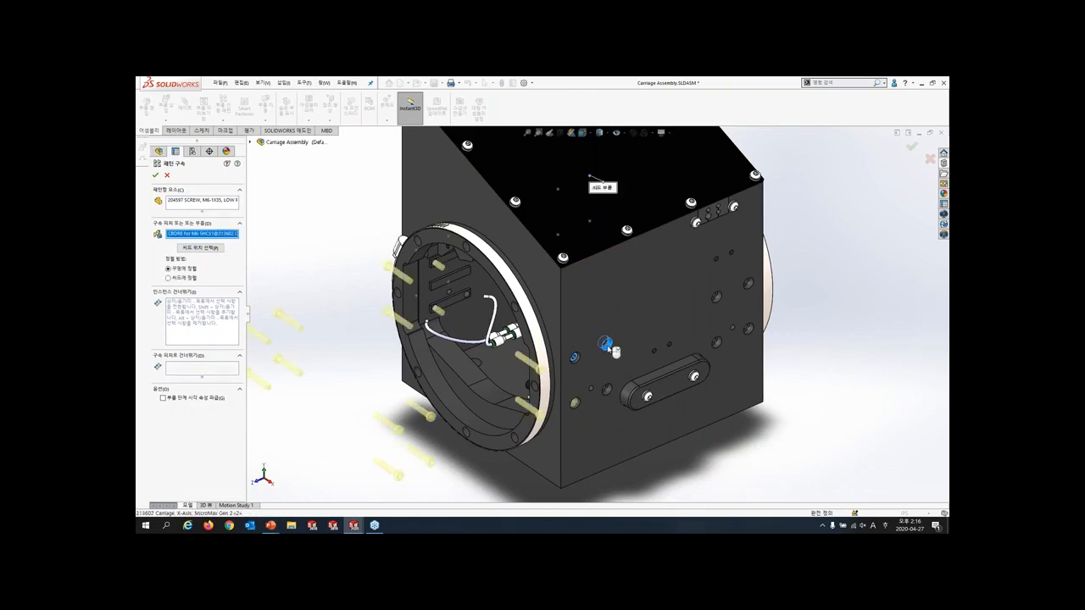
- Set the pattern's seed position to the counterbore hole that holds the existing screw
{"action": "scroll", "coordinate": [607, 347], "scroll_direction": "up", "scroll_amount": 3}
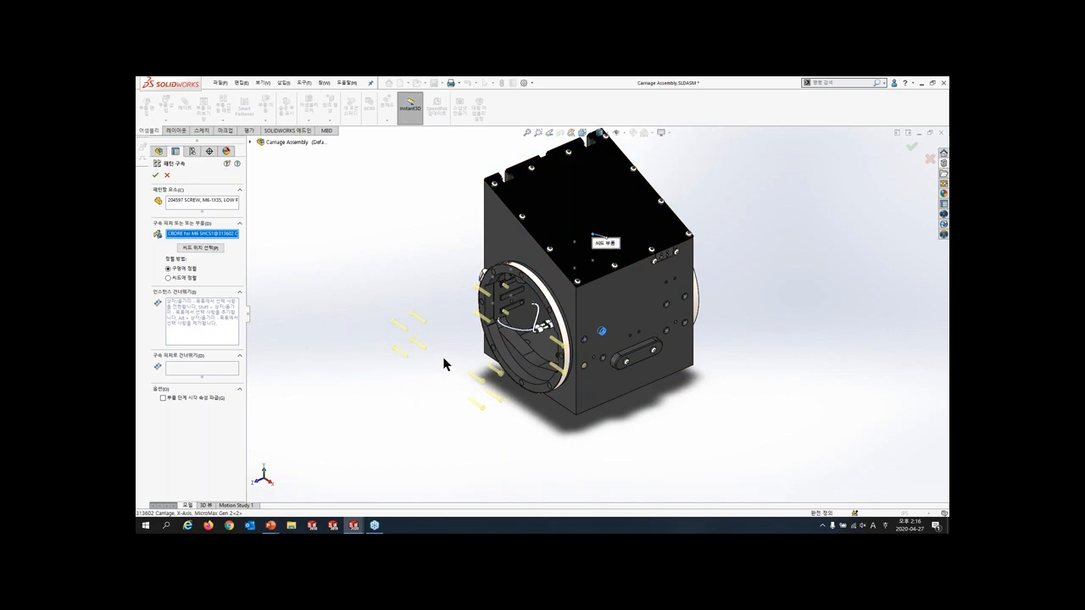
{"action": "left_click", "coordinate": [193, 249]}
{"action": "left_click", "coordinate": [584, 343]}
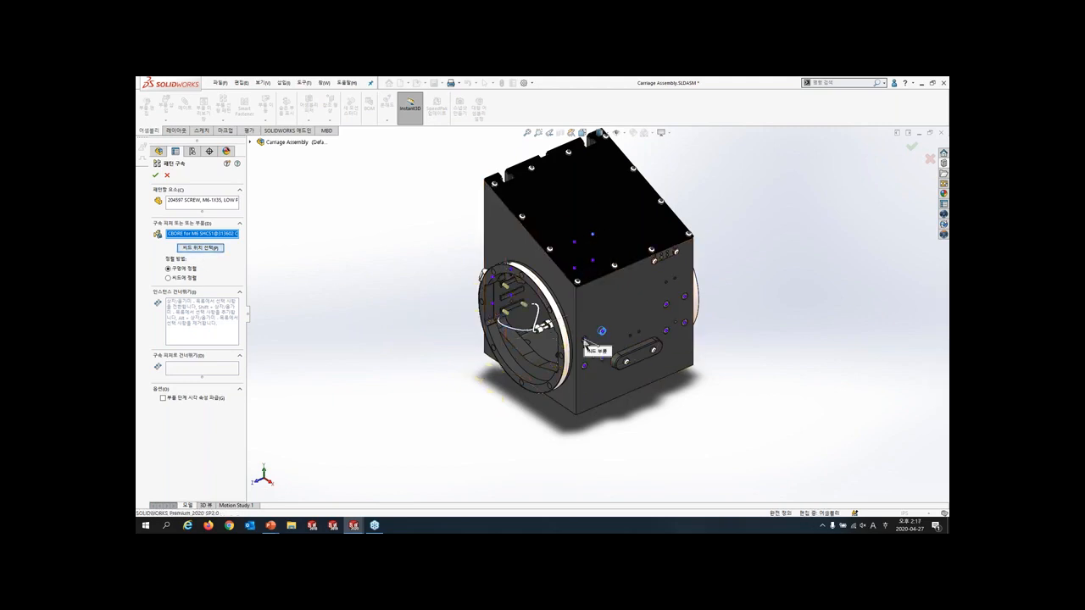
- Compare the align to seed and align to hole methods on the previewed screws, leaving align to hole selected
{"action": "scroll", "coordinate": [555, 366], "scroll_direction": "down", "scroll_amount": 3}
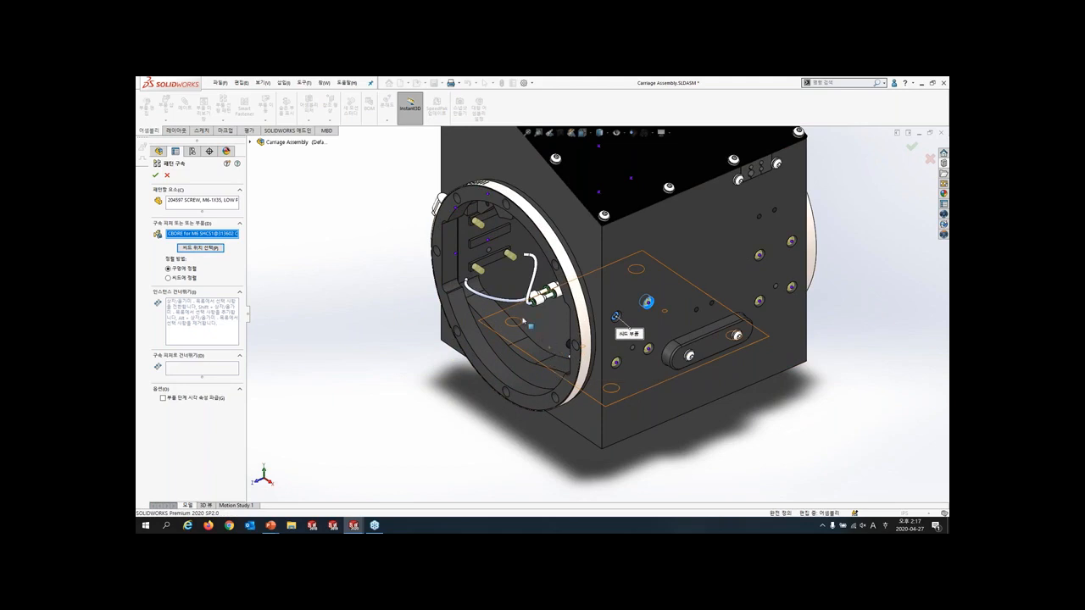
{"action": "middle_click_drag", "start_coordinate": [527, 324], "coordinate": [436, 253]}
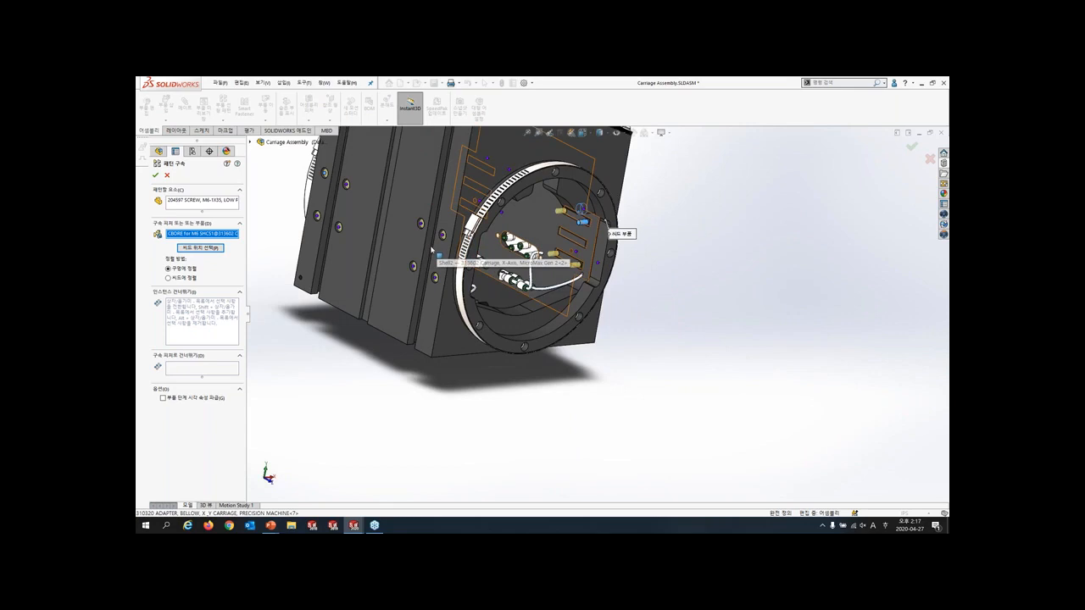
{"action": "scroll", "coordinate": [430, 250], "scroll_direction": "down", "scroll_amount": 1}
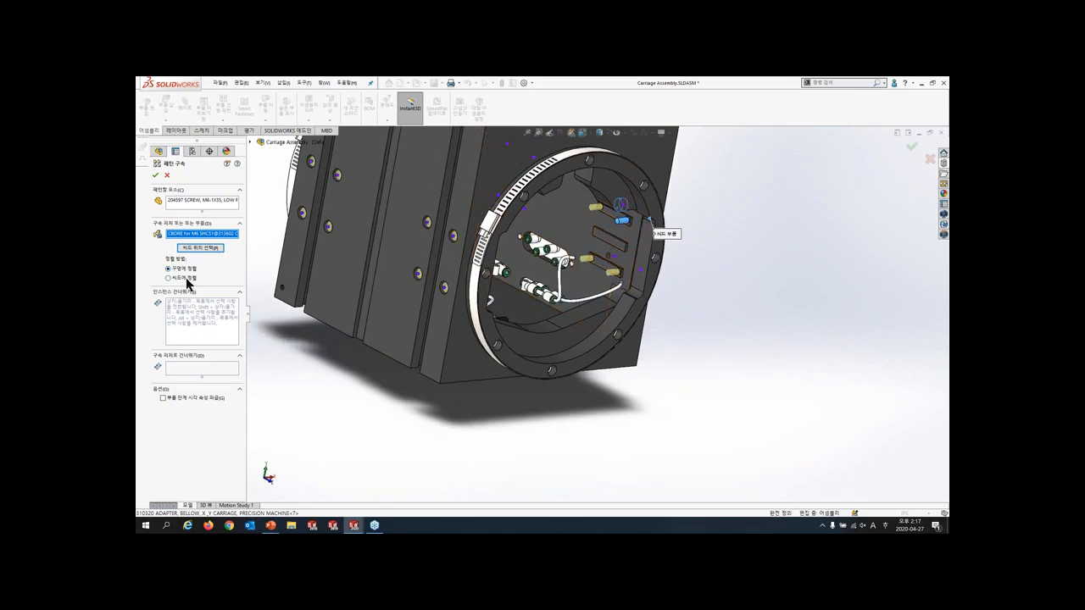
{"action": "left_click", "coordinate": [186, 277]}
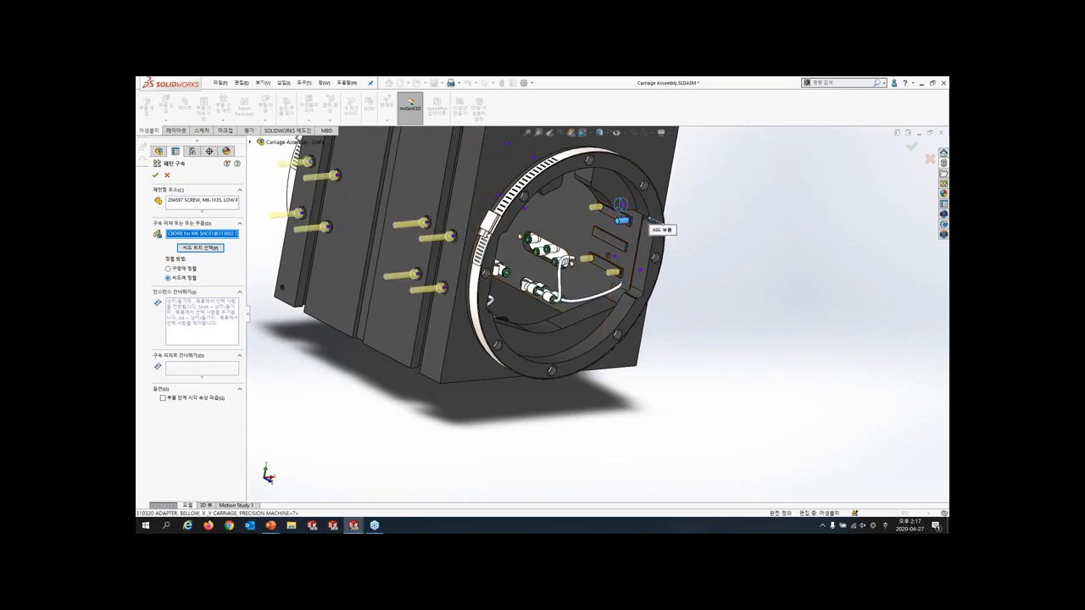
{"action": "left_click", "coordinate": [186, 269]}
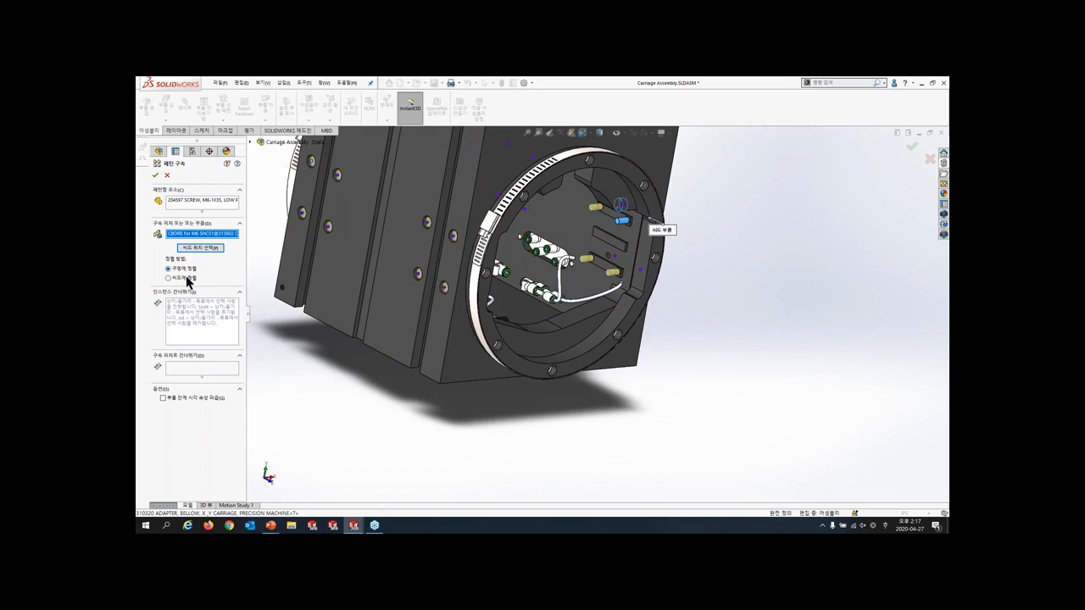
{"action": "left_click", "coordinate": [189, 278]}
{"action": "left_click", "coordinate": [186, 269]}
- Accept the screw pattern in the carriage and return to the Assembly Patterns assembly
{"action": "scroll", "coordinate": [415, 249], "scroll_direction": "up", "scroll_amount": 3}
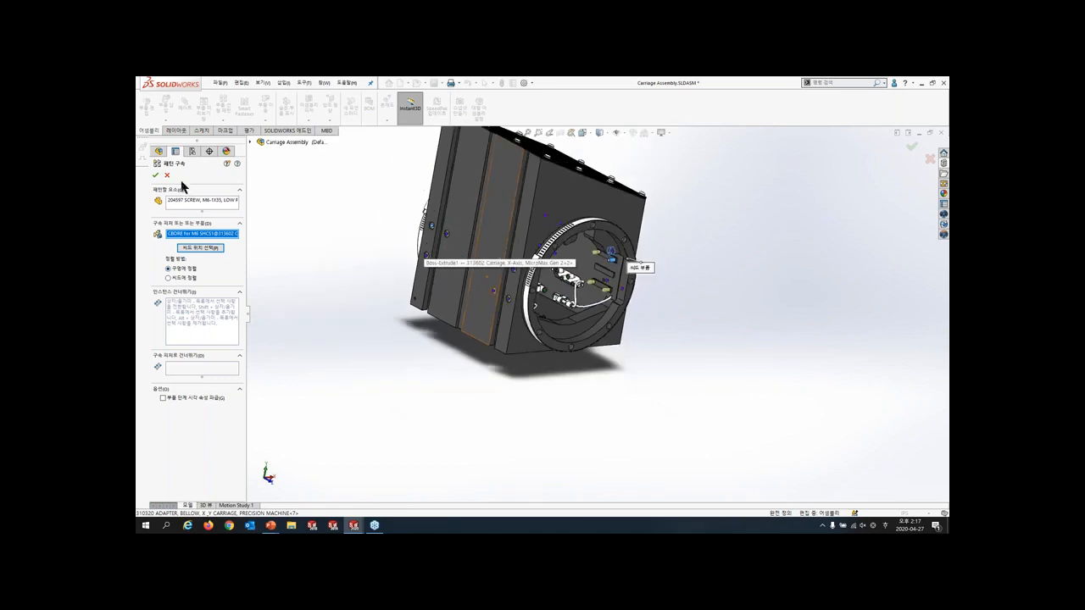
{"action": "left_click", "coordinate": [156, 175]}
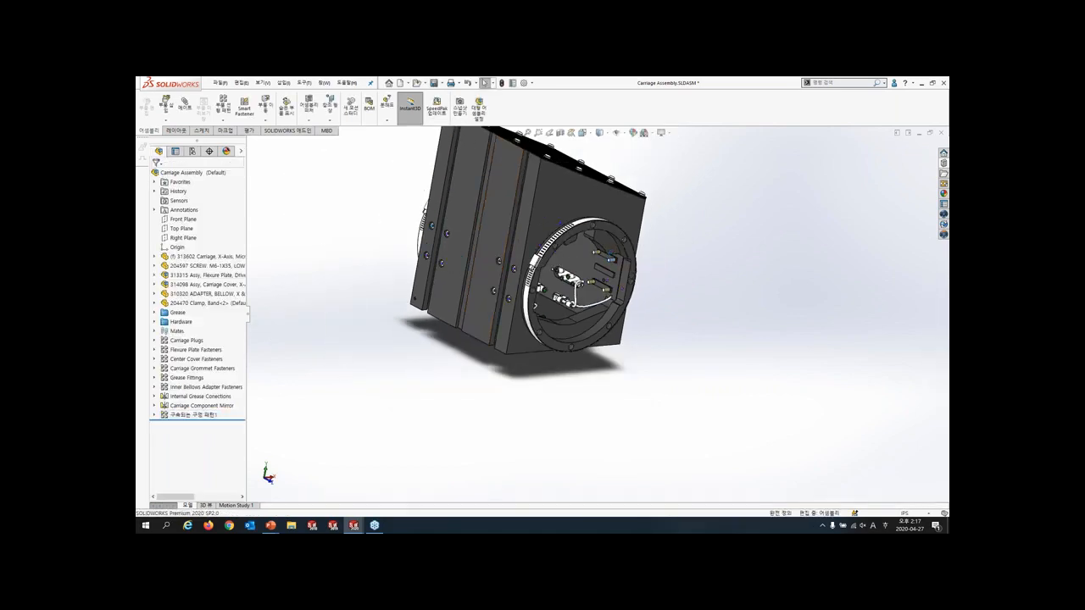
{"action": "key", "text": "r"}
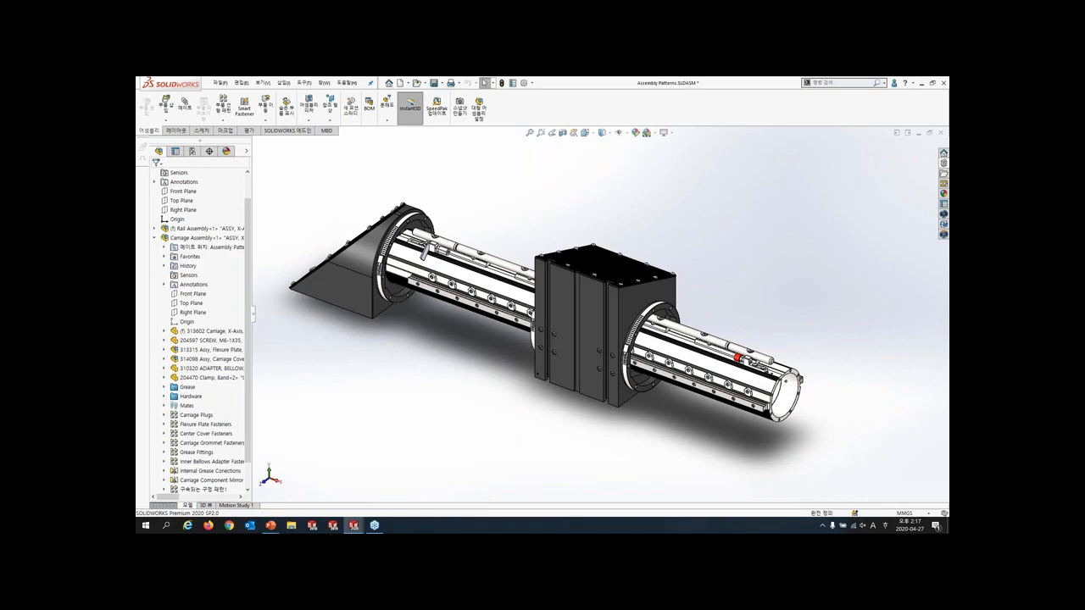
- Open the End Cap Assembly subassembly in its own window from the Assembly Patterns assembly
{"action": "left_click", "coordinate": [339, 290]}
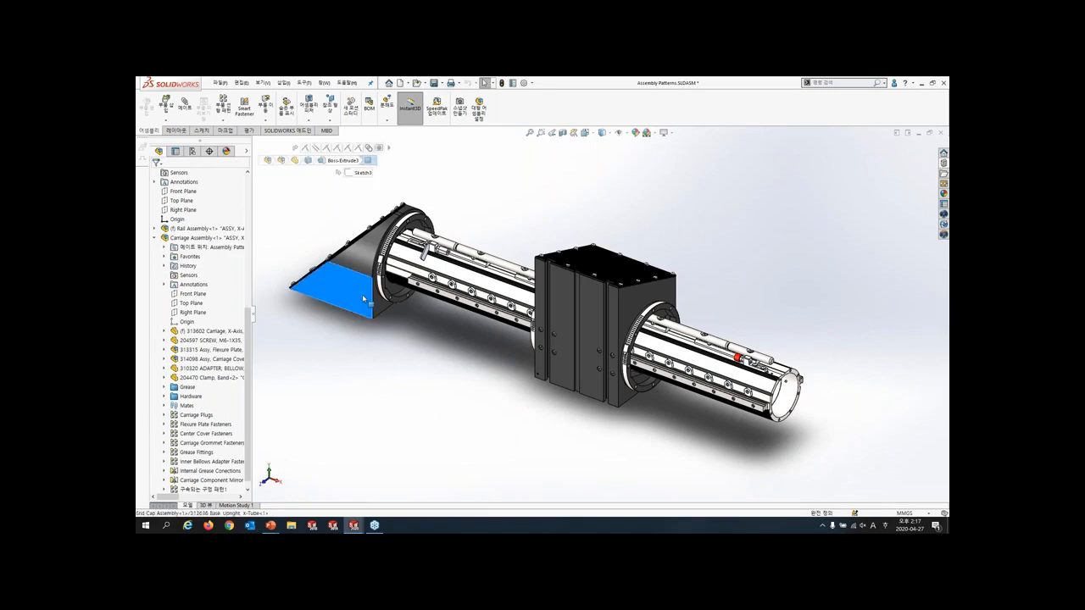
{"action": "key", "text": "s"}
{"action": "left_click", "coordinate": [387, 367]}
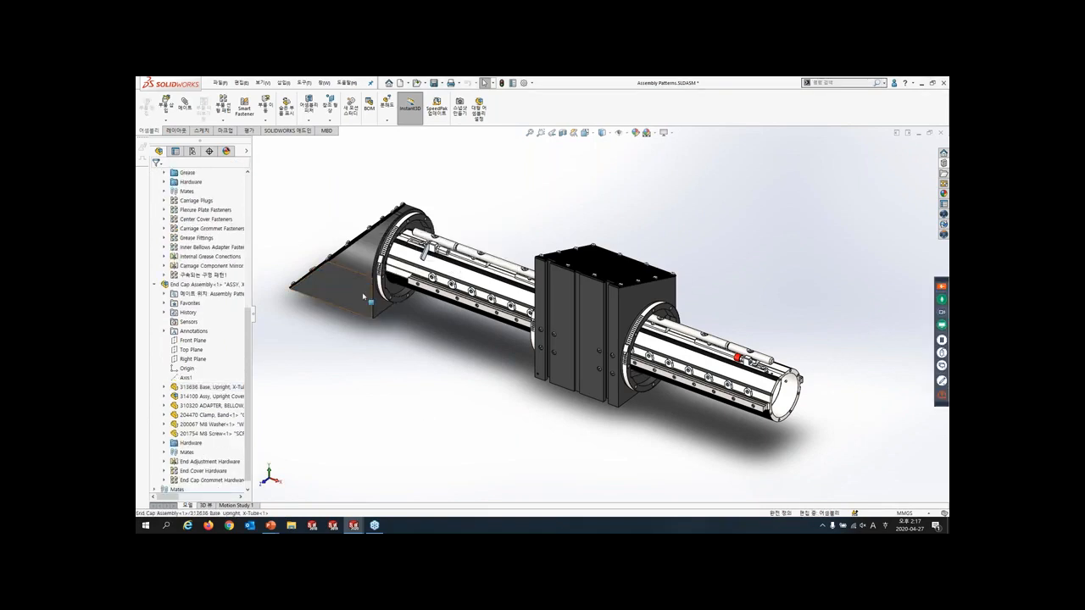
{"action": "left_click", "coordinate": [366, 298]}
{"action": "key", "text": "d"}
{"action": "left_click", "coordinate": [386, 288]}
{"action": "left_click", "coordinate": [403, 250]}
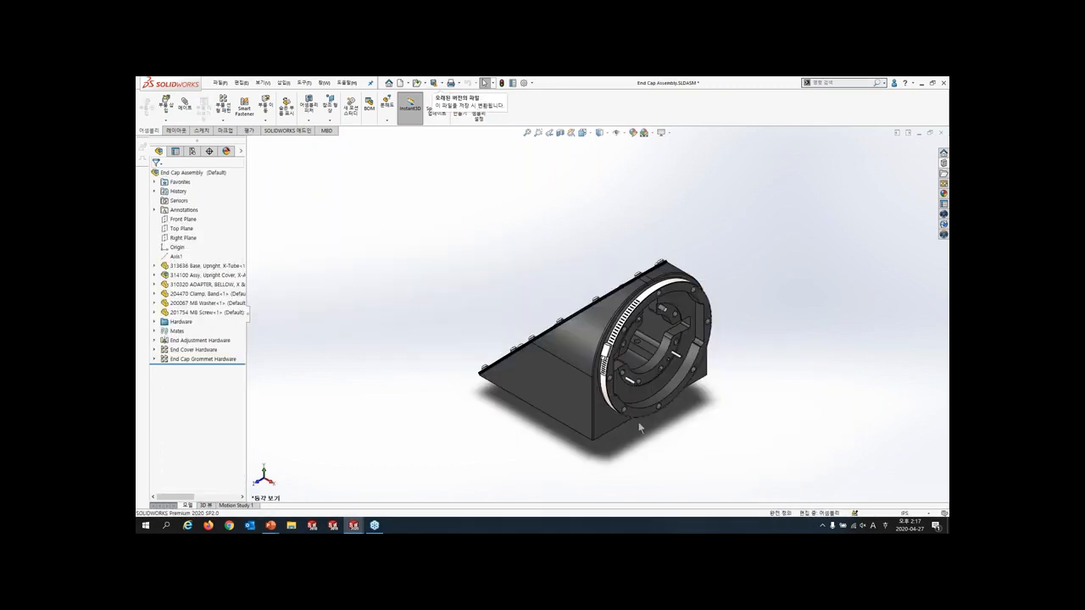
- Set up a circular component pattern of the 201754 M8 screw around the base's central bore edge with 8 equally spaced instances over 360 degrees
{"action": "left_click", "coordinate": [611, 422]}
{"action": "key", "text": "space"}
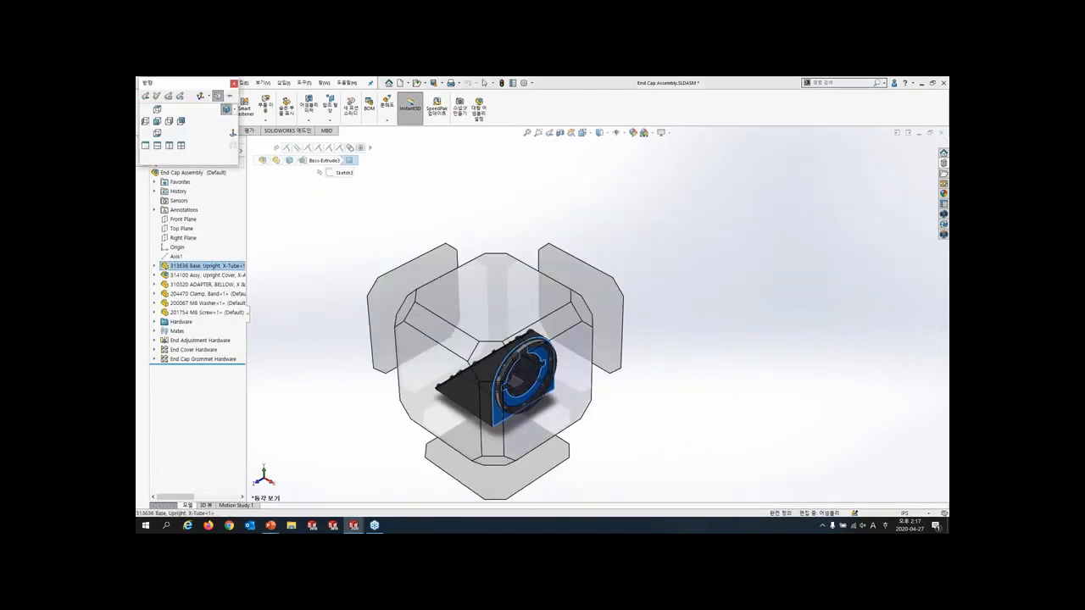
{"action": "left_click", "coordinate": [550, 375]}
{"action": "left_click", "coordinate": [766, 399]}
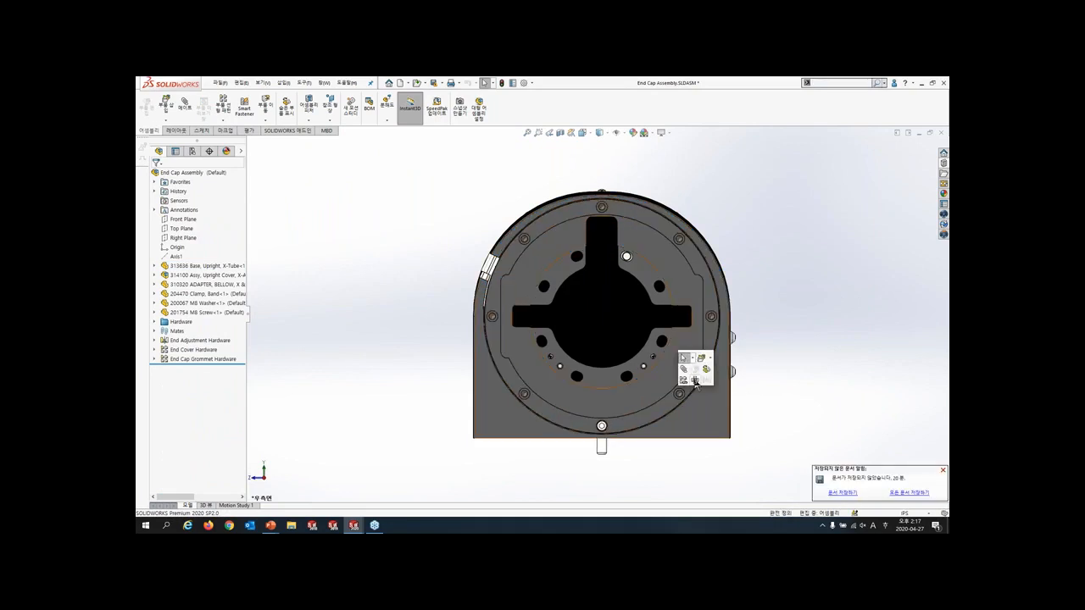
{"action": "right_click_drag", "start_coordinate": [682, 356], "coordinate": [661, 326]}
{"action": "left_click", "coordinate": [626, 257]}
{"action": "left_click", "coordinate": [196, 202]}
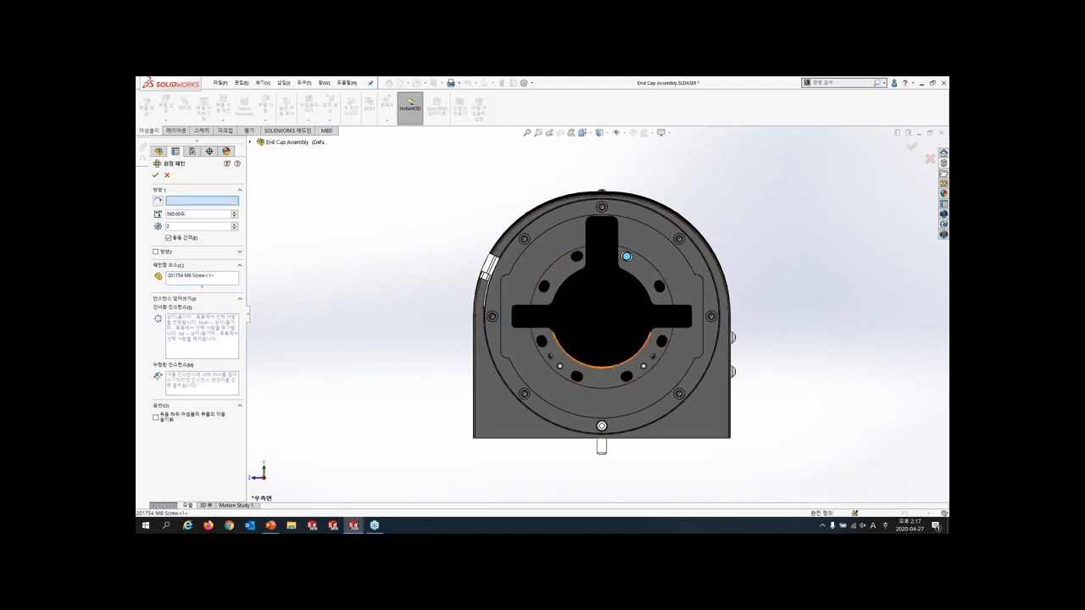
{"action": "left_click", "coordinate": [604, 368]}
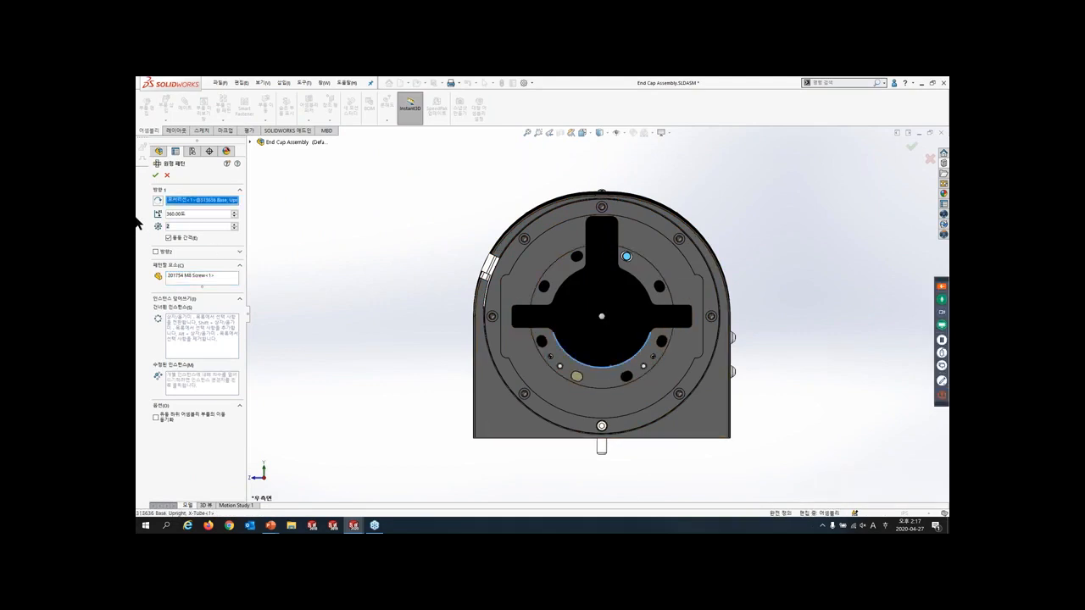
{"action": "type", "text": "8"}
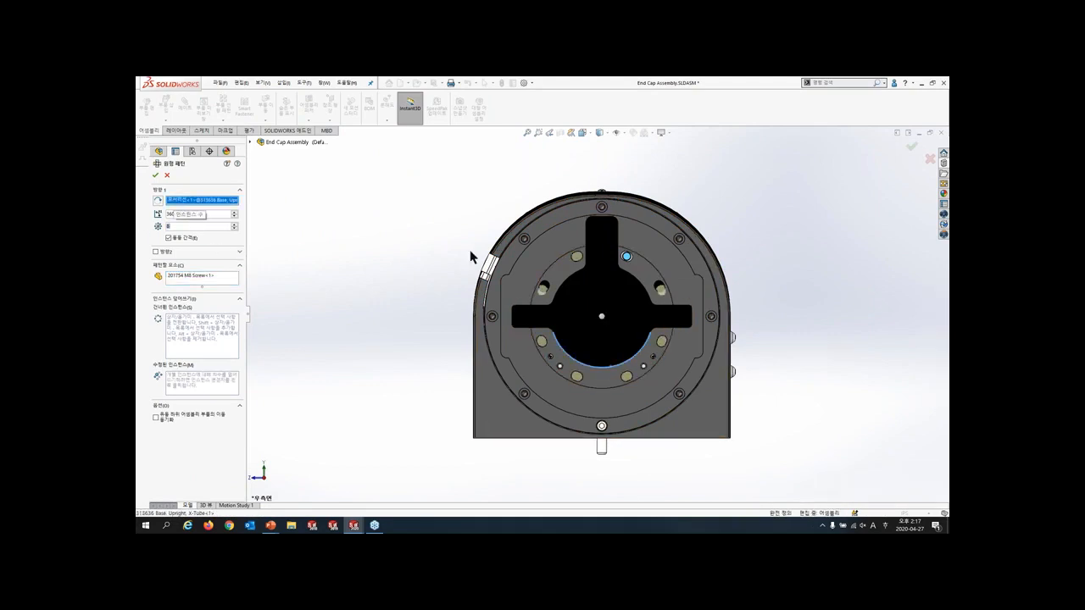
- Modify the pattern instance at the upper-right slotted hole by varying its angle so the screw centres in the hole
{"action": "scroll", "coordinate": [588, 266], "scroll_direction": "down", "scroll_amount": 4}
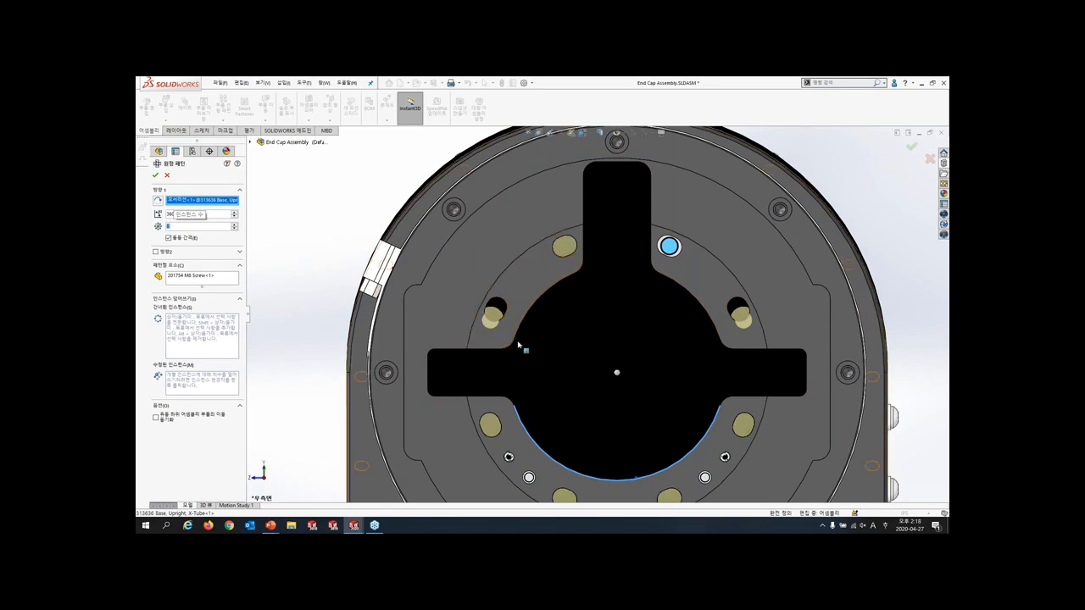
{"action": "left_click", "coordinate": [194, 385]}
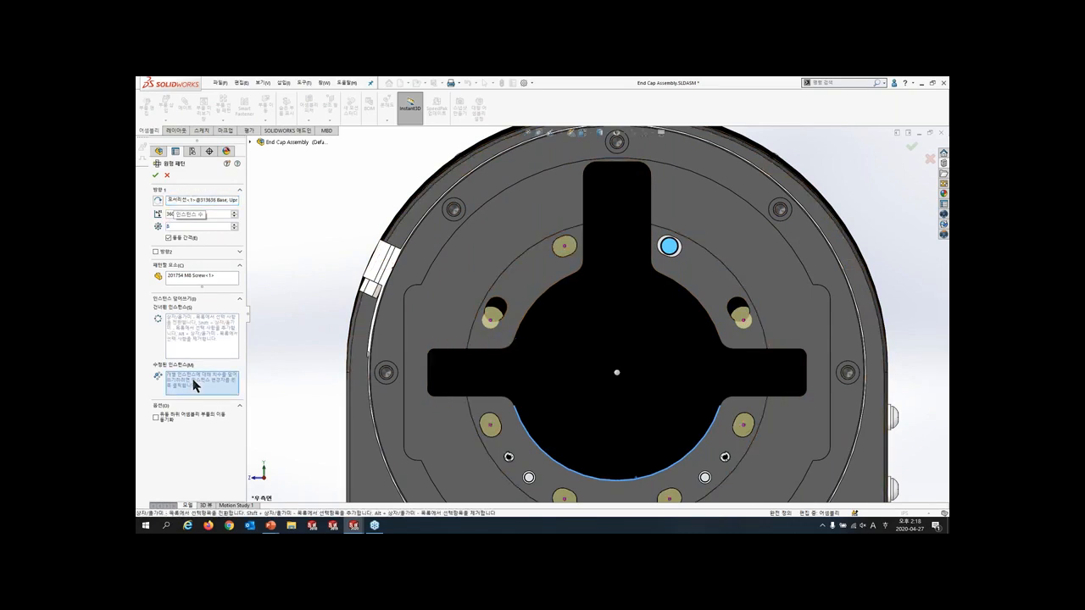
{"action": "right_click", "coordinate": [744, 323]}
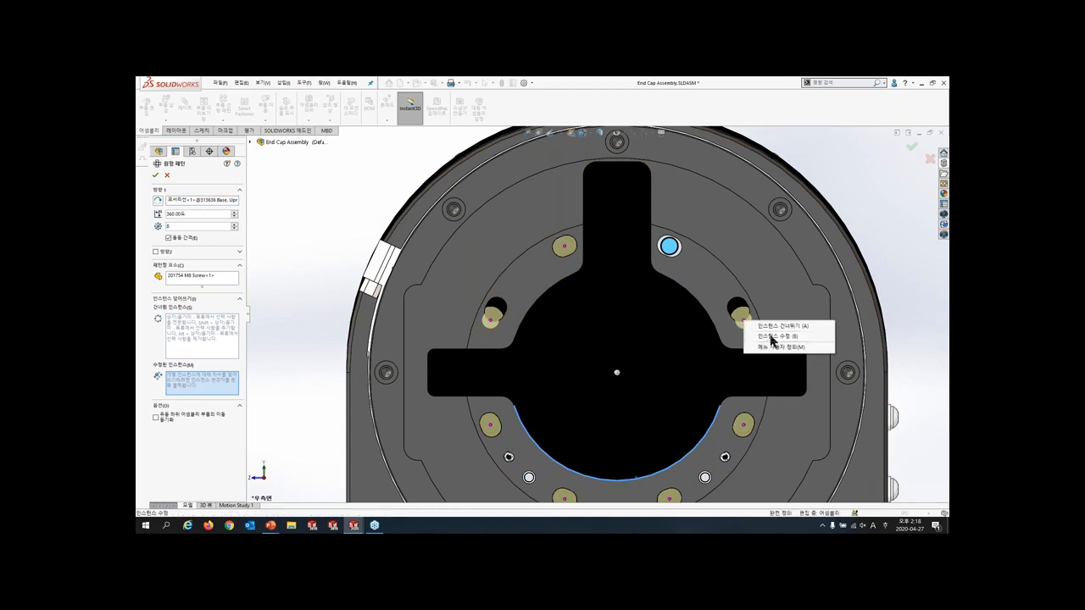
{"action": "left_click", "coordinate": [772, 336]}
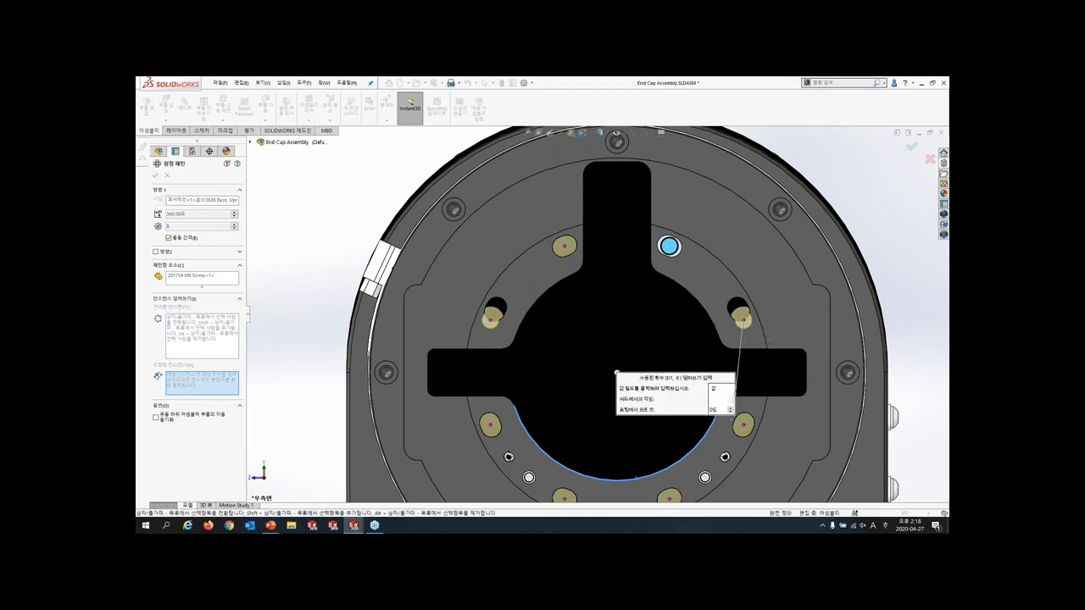
{"action": "key", "text": "Return"}
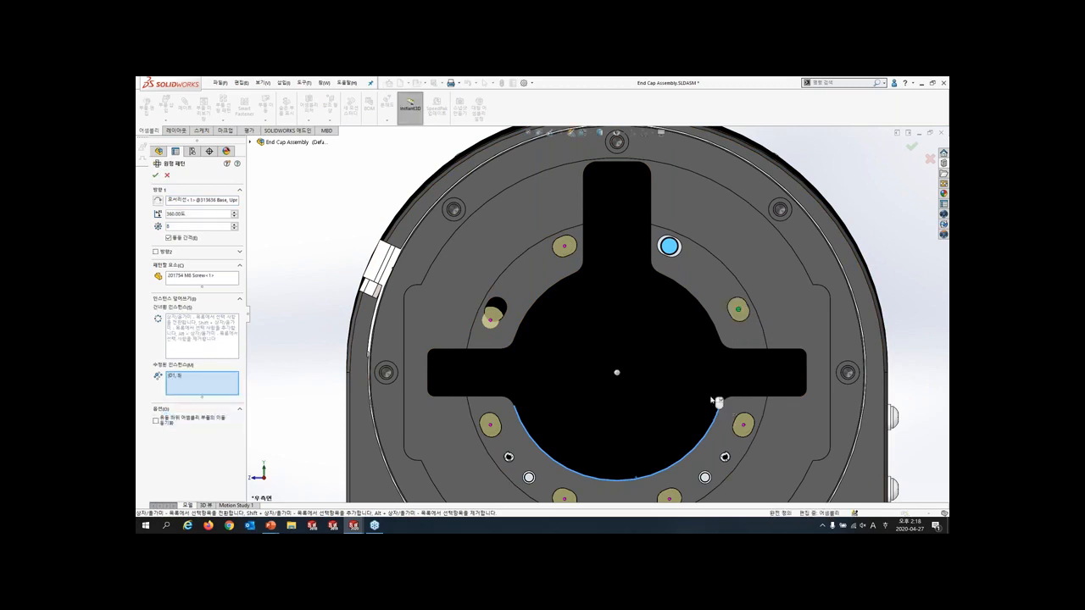
- Modify the pattern instance at the upper-left slotted hole by changing its angle from the seed to centre the screw in the hole
{"action": "right_click", "coordinate": [492, 324]}
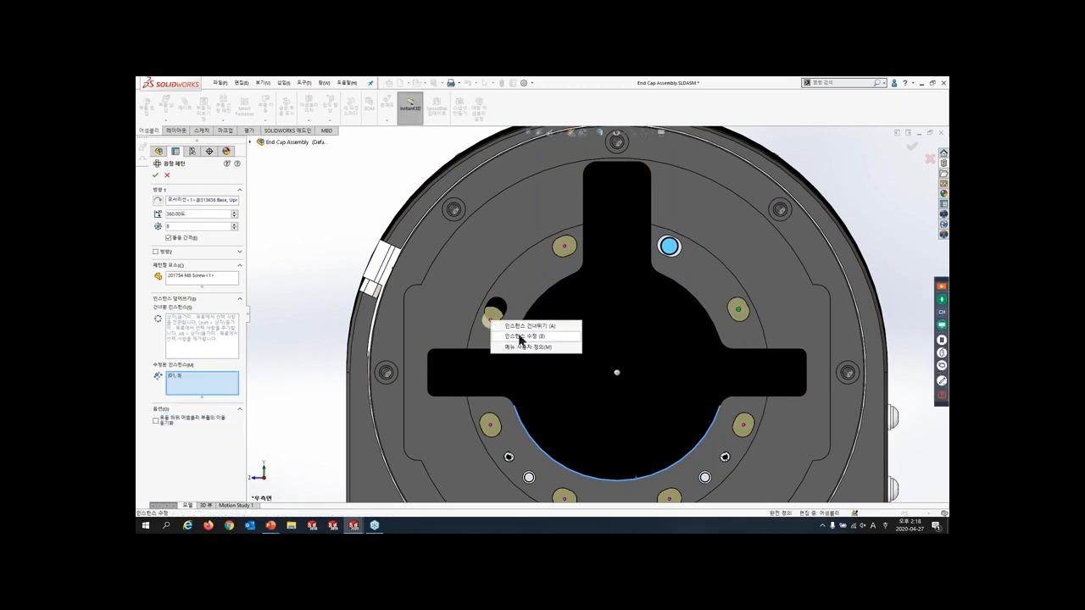
{"action": "left_click", "coordinate": [520, 340]}
{"action": "left_click_drag", "start_coordinate": [719, 401], "coordinate": [689, 398]}
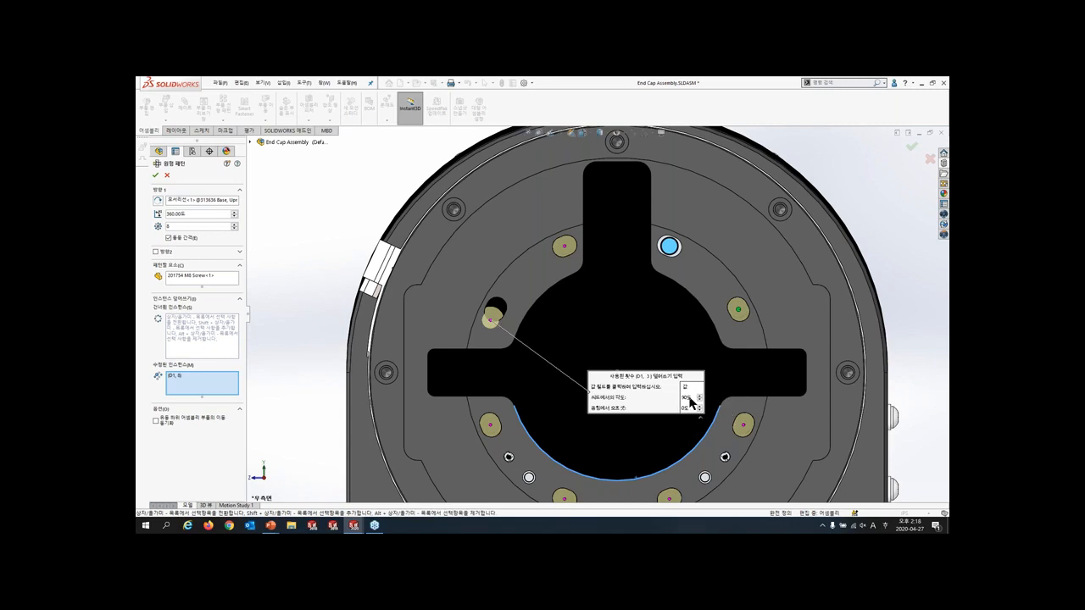
{"action": "left_click", "coordinate": [688, 398]}
{"action": "type", "text": "8"}
{"action": "key", "text": "Return"}
- Accept the circular screw pattern in the end cap and return to the Assembly Patterns assembly
{"action": "scroll", "coordinate": [597, 315], "scroll_direction": "up", "scroll_amount": 1}
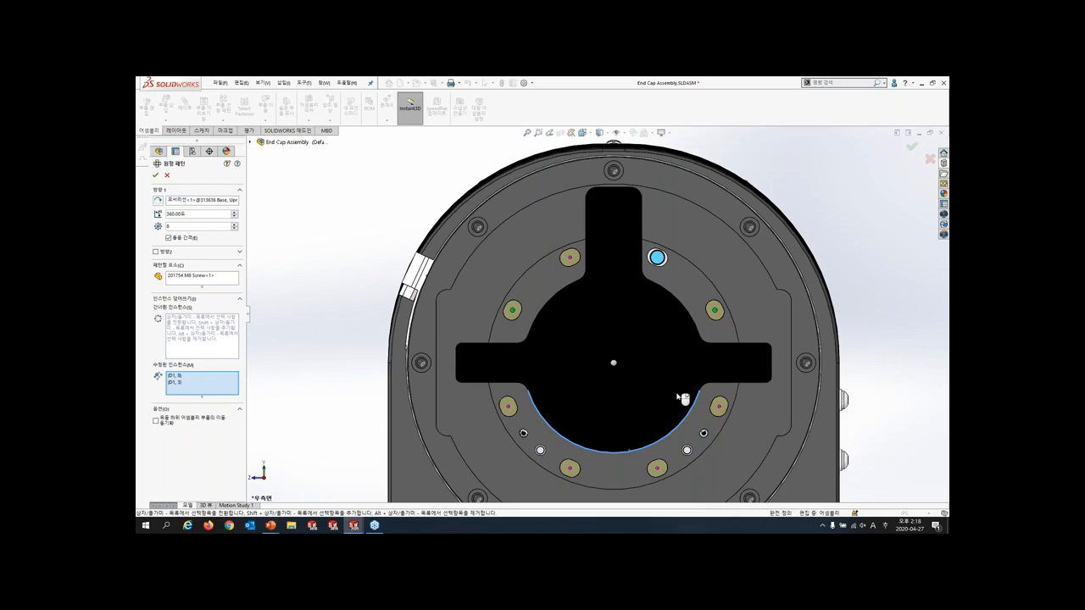
{"action": "left_click", "coordinate": [912, 149]}
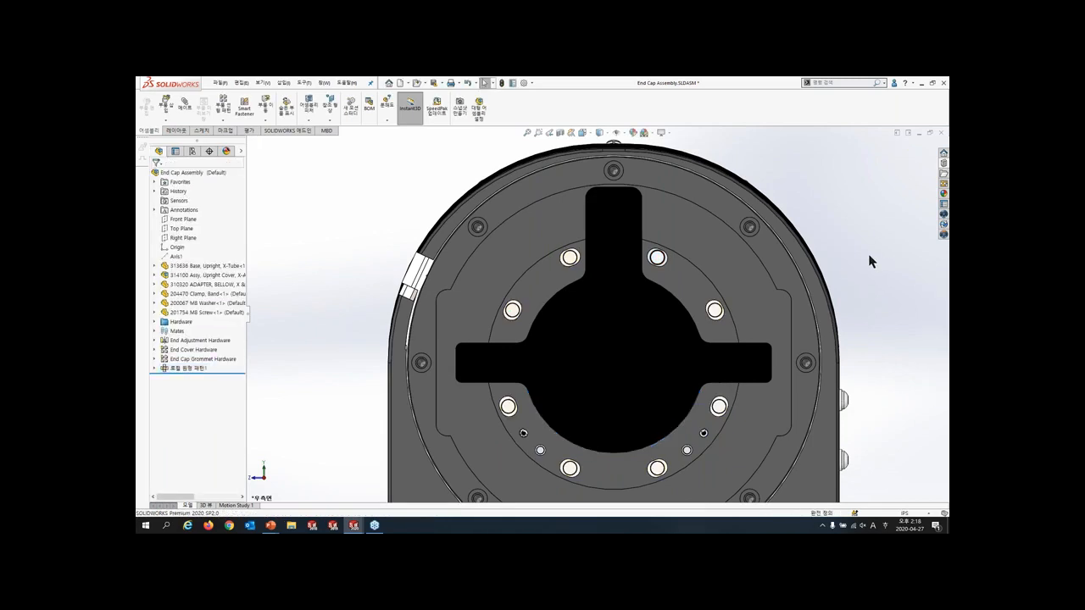
{"action": "scroll", "coordinate": [738, 329], "scroll_direction": "up", "scroll_amount": 2}
{"action": "middle_click_drag", "start_coordinate": [737, 330], "coordinate": [736, 359]}
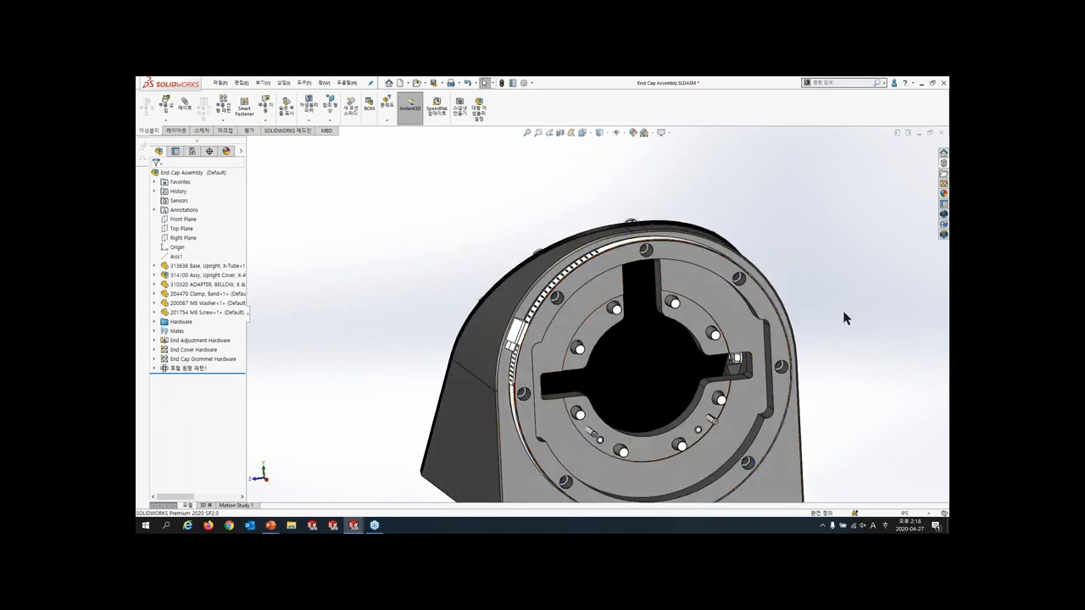
{"action": "key", "text": "r"}
{"action": "key", "text": "ctrl+Tab"}
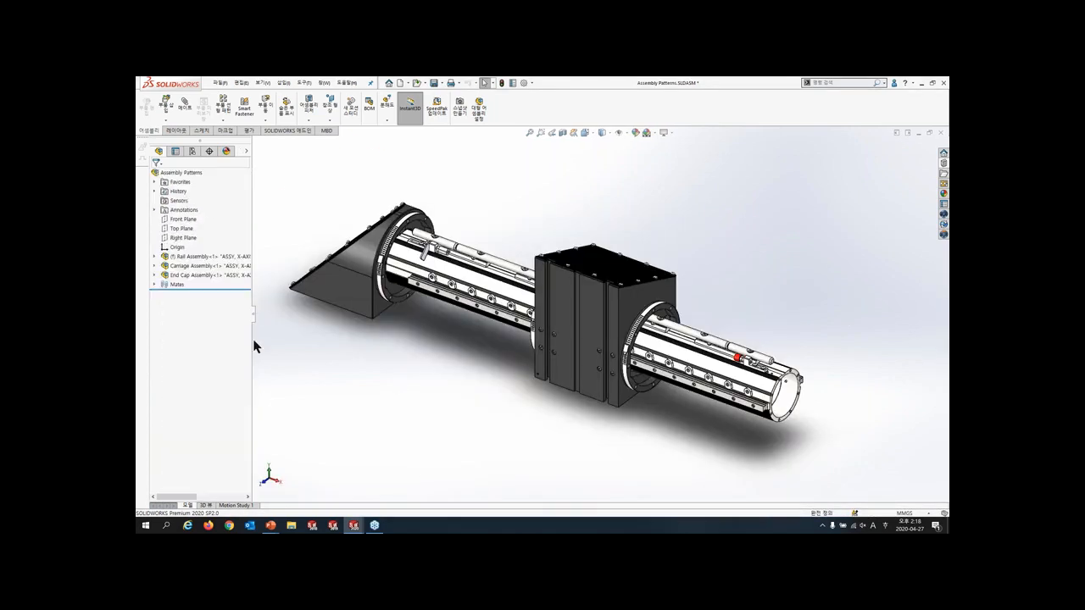
- Set up a component mirror of the End Cap Assembly about the Right Plane and advance to its orientation settings
{"action": "left_click", "coordinate": [181, 238]}
{"action": "left_click", "coordinate": [205, 278], "text": "ctrl"}
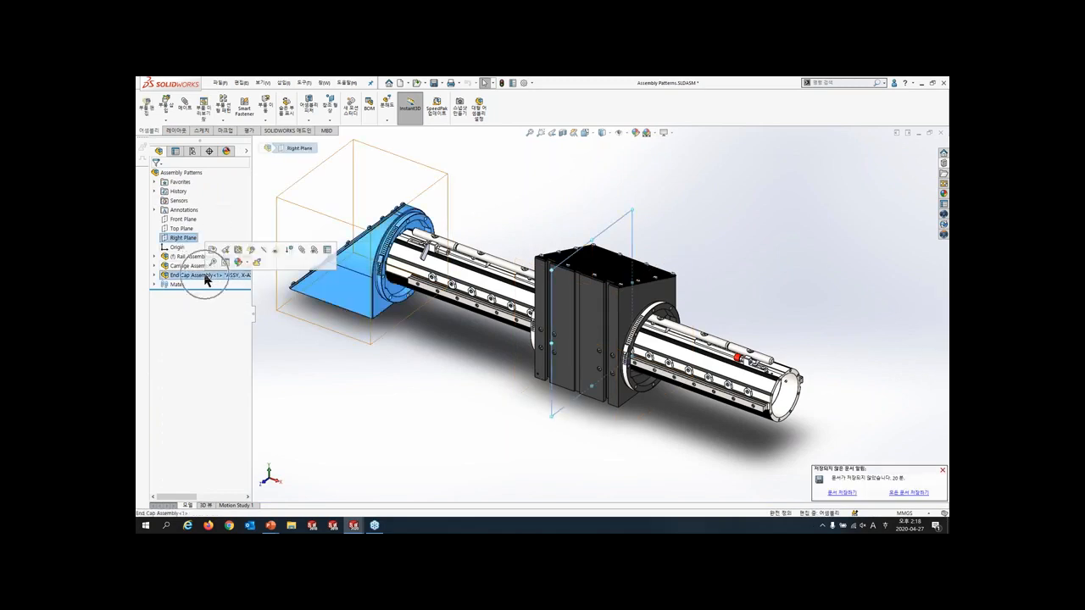
{"action": "left_click", "coordinate": [300, 284]}
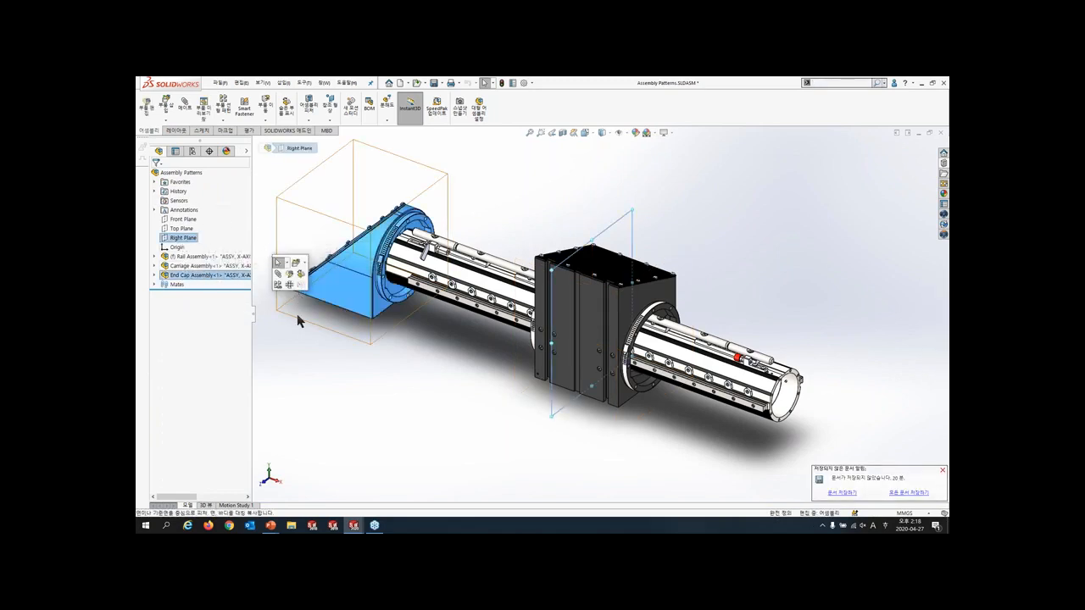
{"action": "left_click", "coordinate": [219, 275]}
{"action": "left_click", "coordinate": [183, 238], "text": "ctrl"}
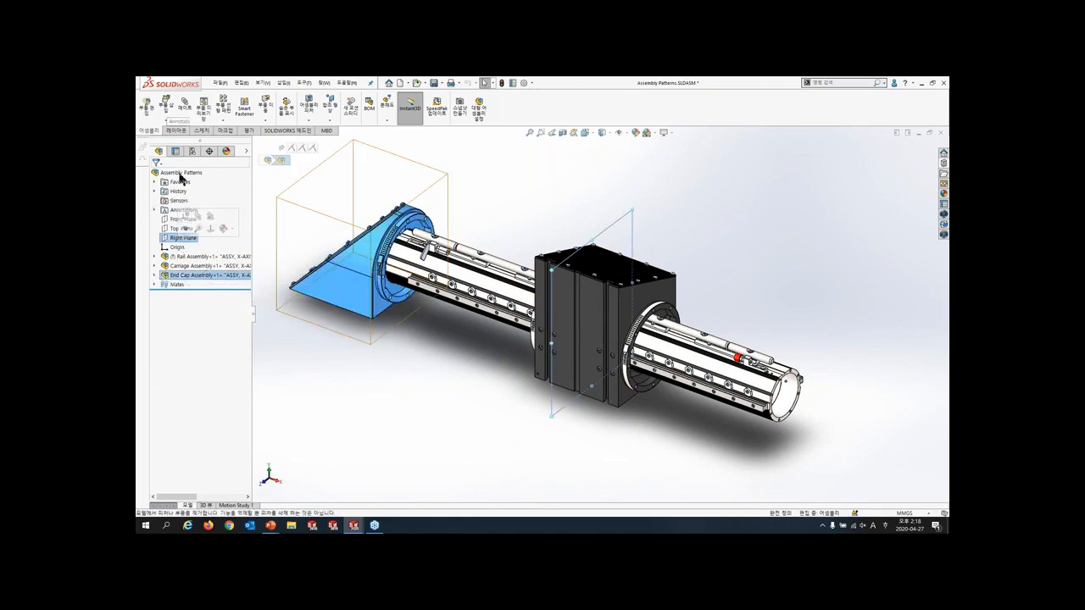
{"action": "left_click", "coordinate": [222, 120]}
{"action": "left_click", "coordinate": [245, 193]}
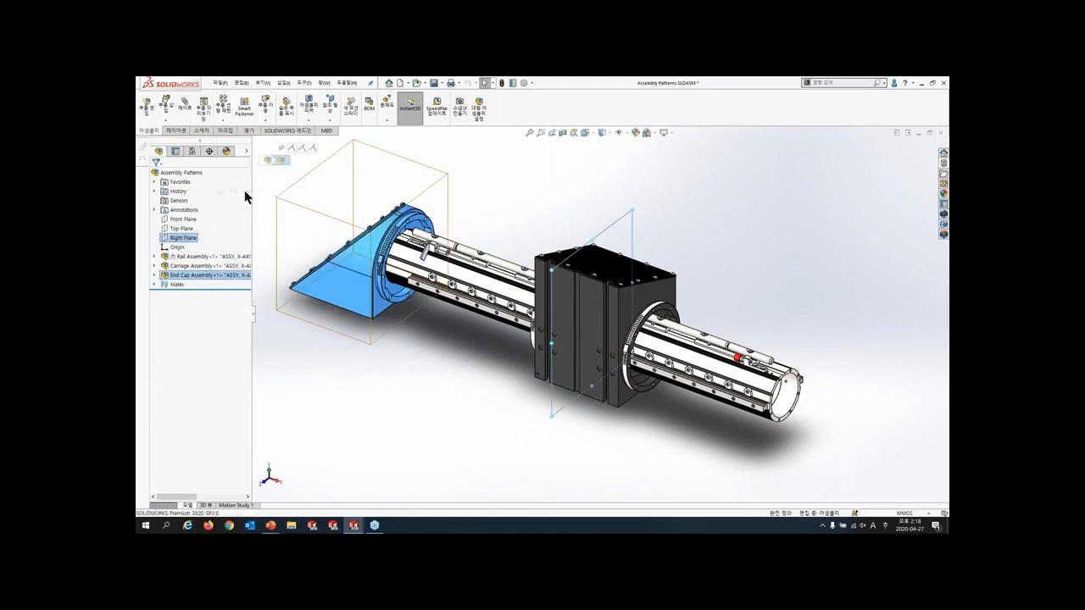
{"action": "left_click", "coordinate": [246, 176]}
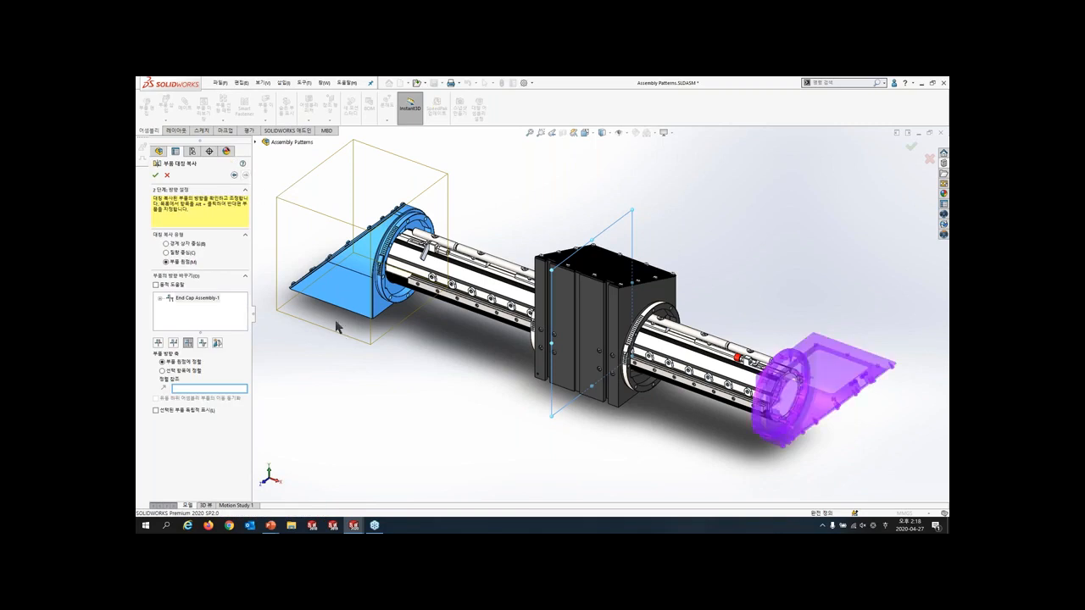
- Compare the four mirror orientations of the End Cap Assembly, leaving the X mirrored, Y mirrored orientation selected
{"action": "left_click", "coordinate": [158, 343]}
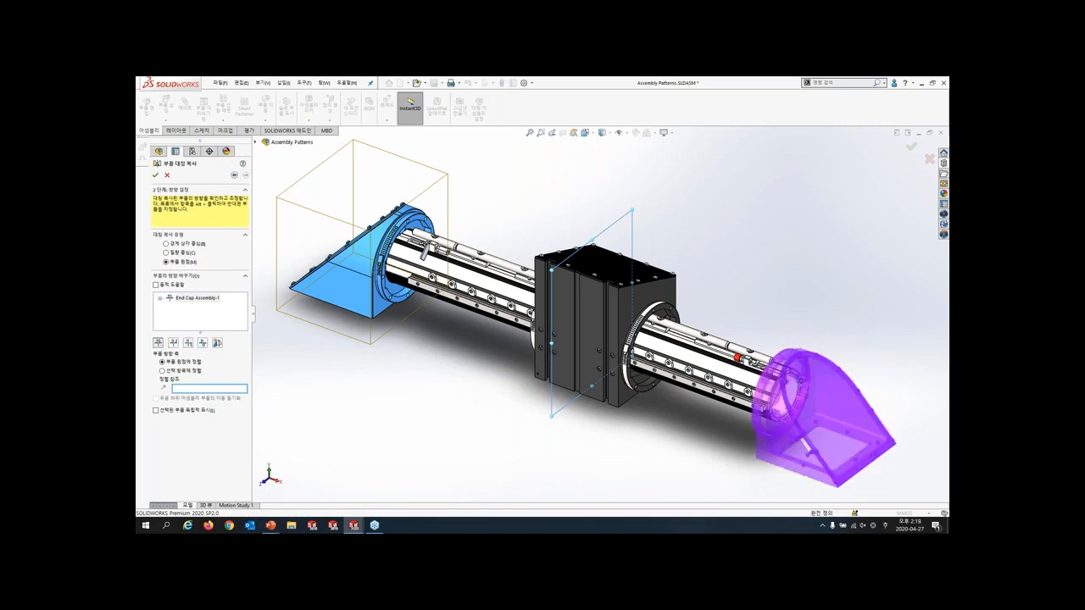
{"action": "left_click", "coordinate": [173, 343]}
{"action": "left_click", "coordinate": [188, 344]}
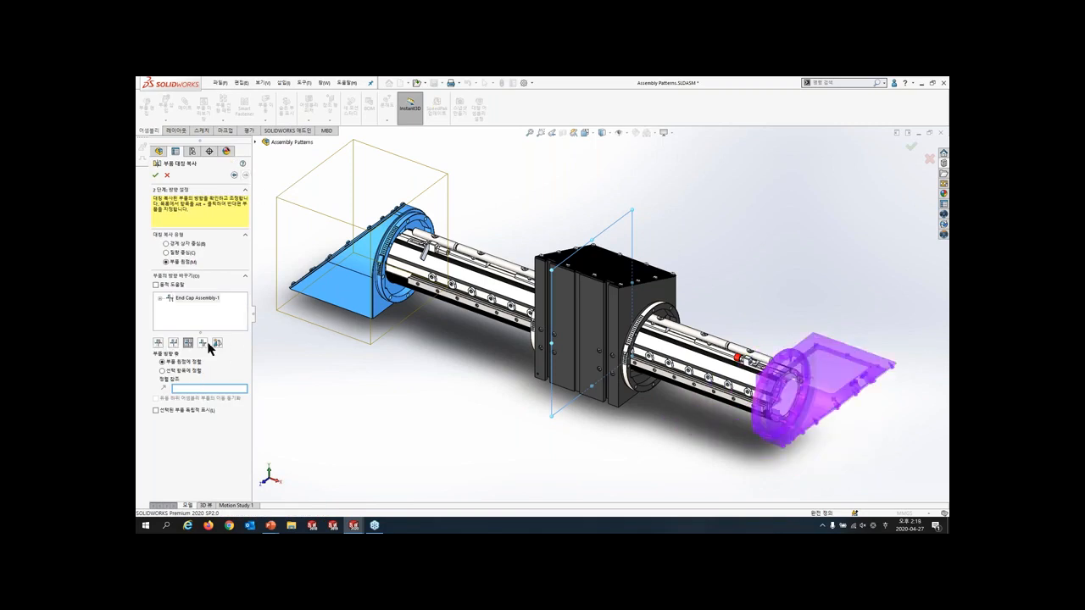
{"action": "left_click", "coordinate": [202, 343]}
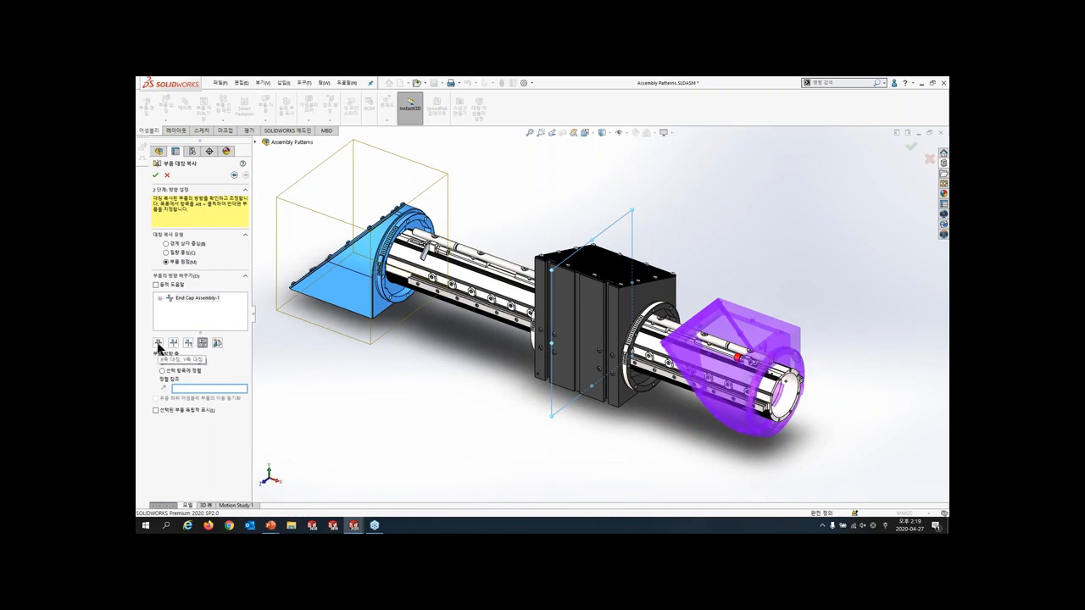
{"action": "left_click", "coordinate": [158, 344]}
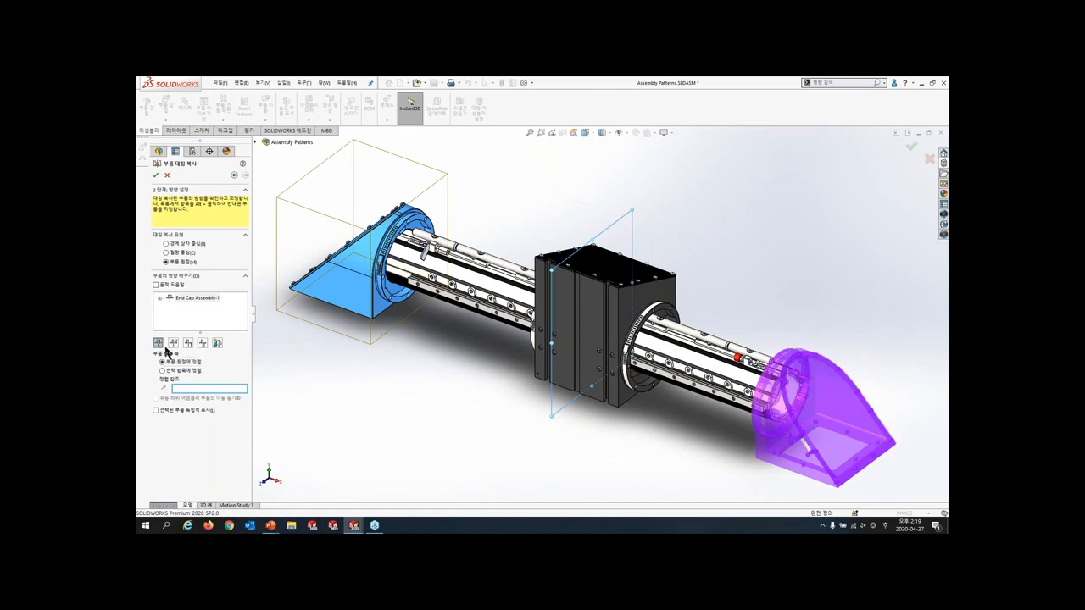
- Compare the bounding box center, center of mass and component origin mirror types in the right view, then accept the mirror with component origin
{"action": "key", "text": "space"}
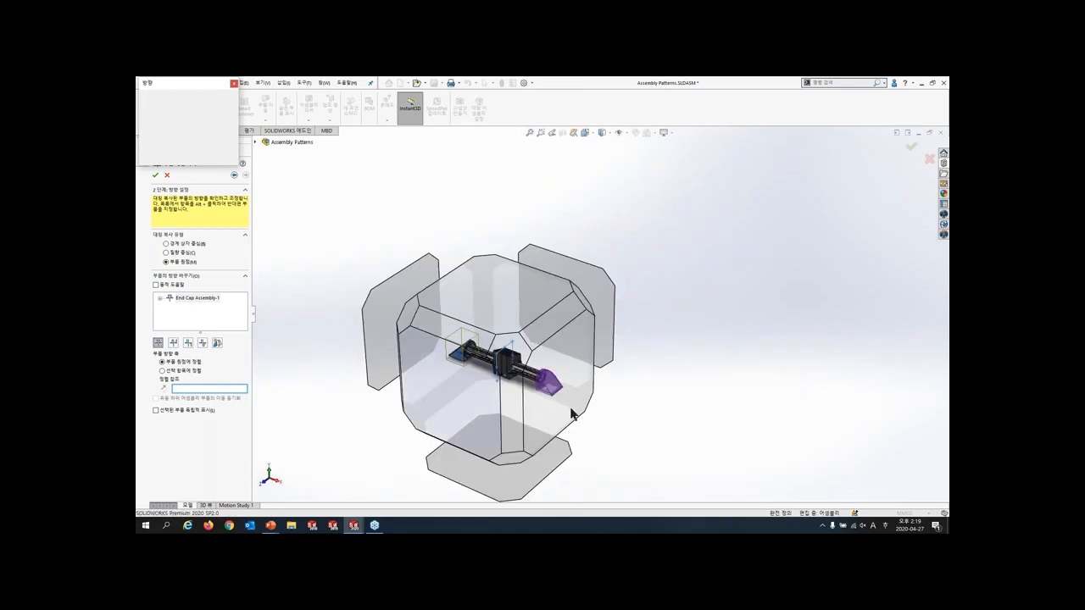
{"action": "left_click", "coordinate": [571, 407]}
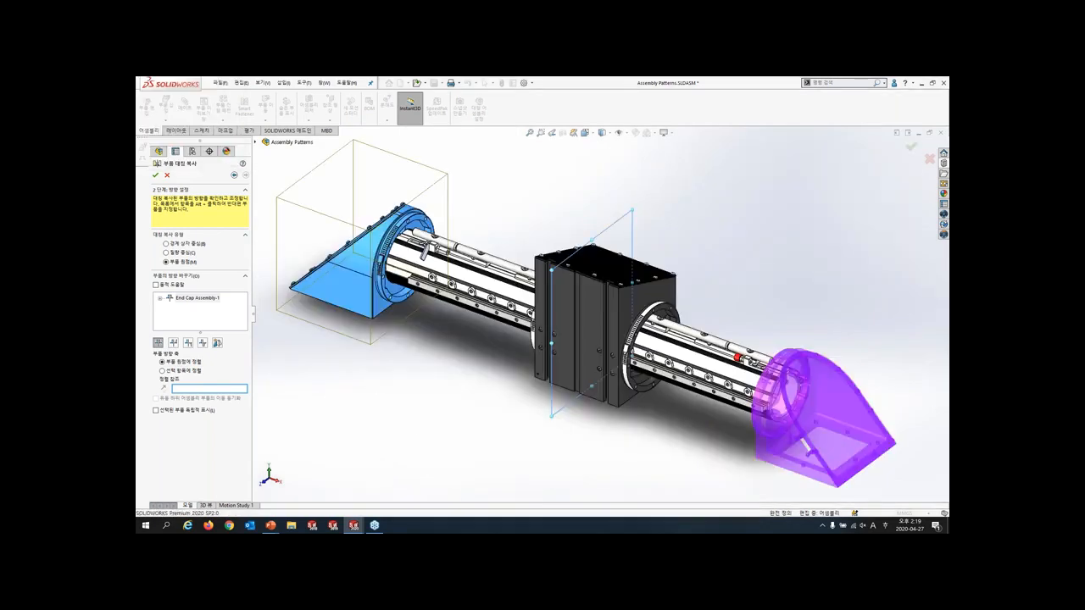
{"action": "left_click", "coordinate": [178, 247]}
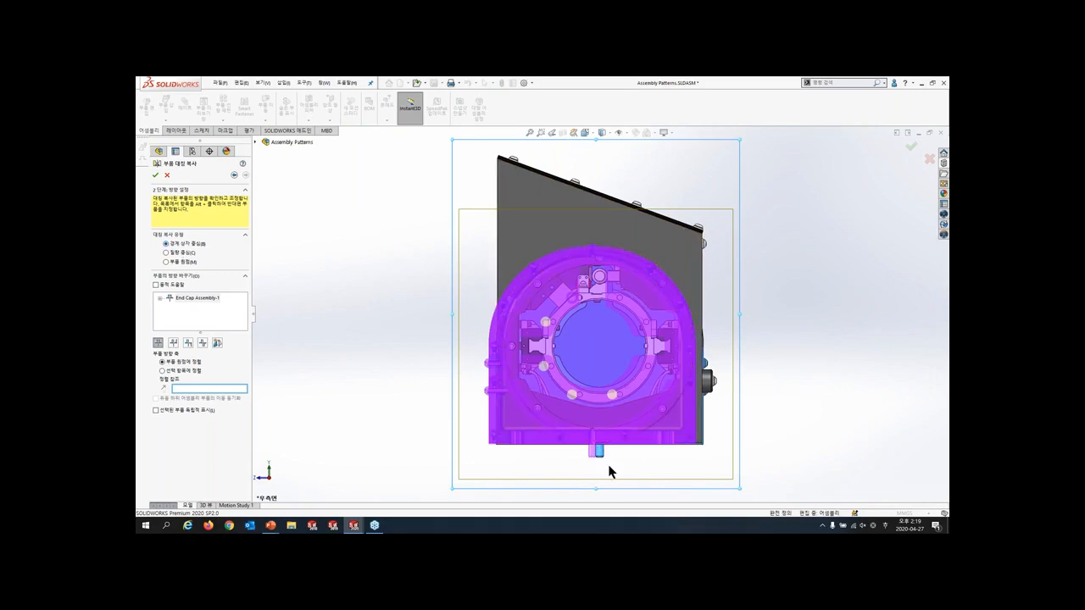
{"action": "left_click", "coordinate": [177, 254]}
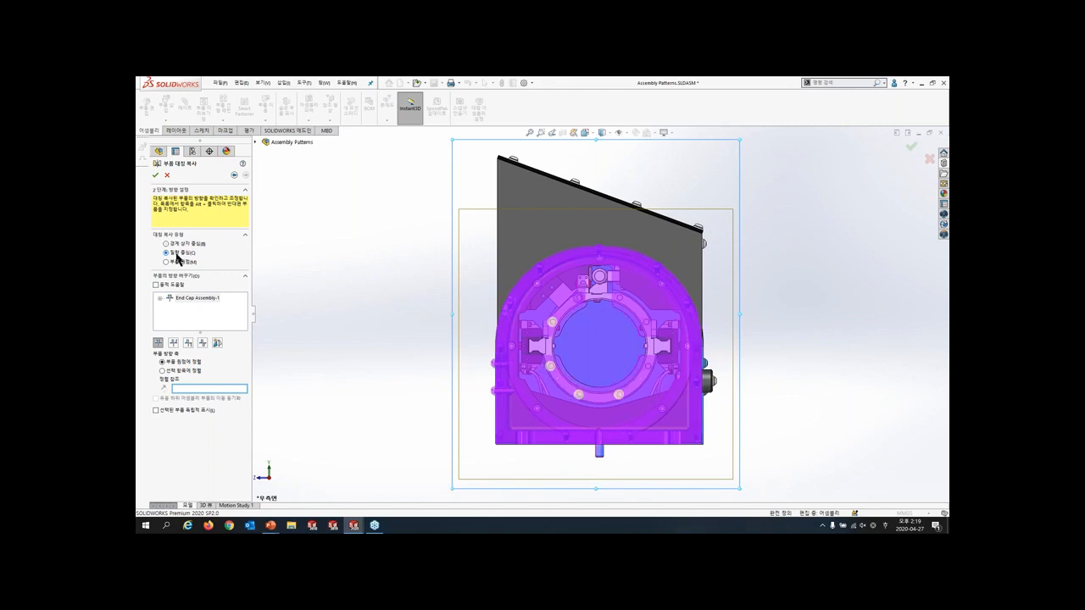
{"action": "left_click", "coordinate": [178, 264]}
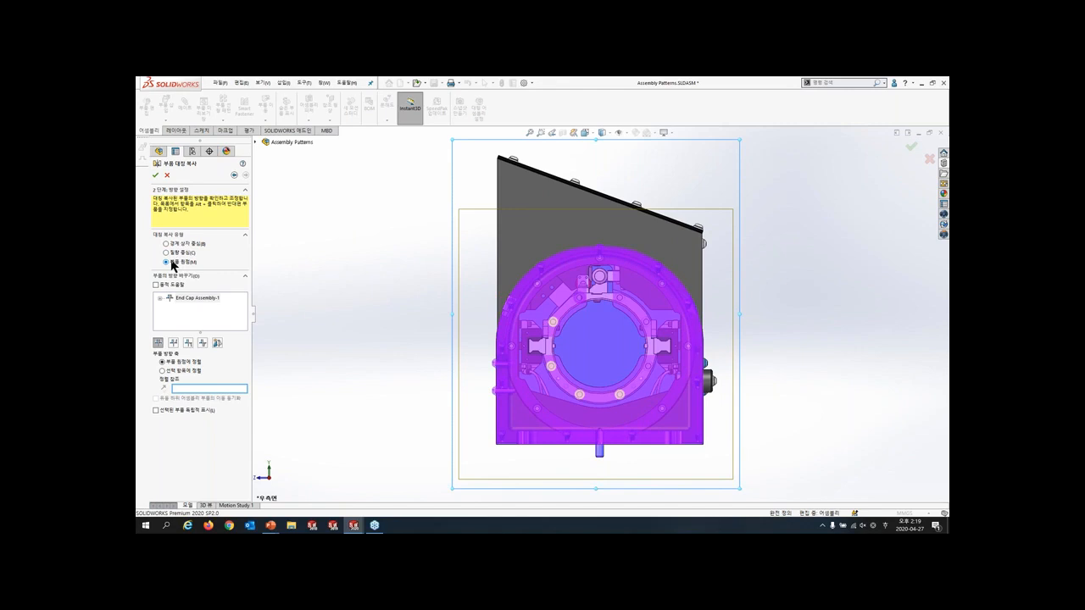
{"action": "left_click", "coordinate": [155, 175]}
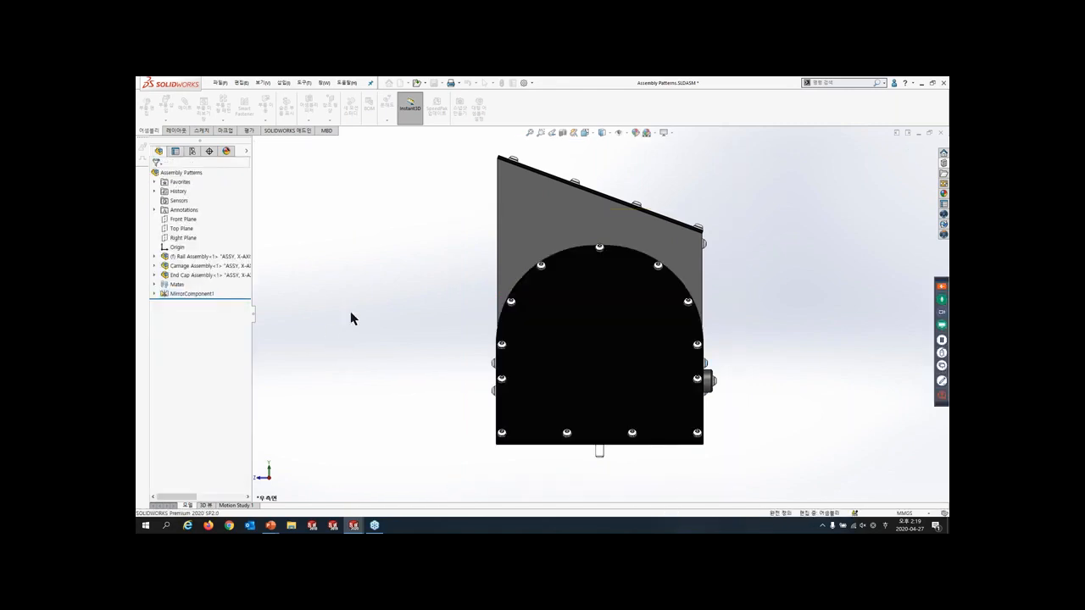
- Check the rail assembly with its mirrored end cap and switch to the presentation's Part What's New slide
{"action": "middle_click_drag", "start_coordinate": [356, 310], "coordinate": [422, 381]}
{"action": "scroll", "coordinate": [423, 381], "scroll_direction": "up", "scroll_amount": 2}
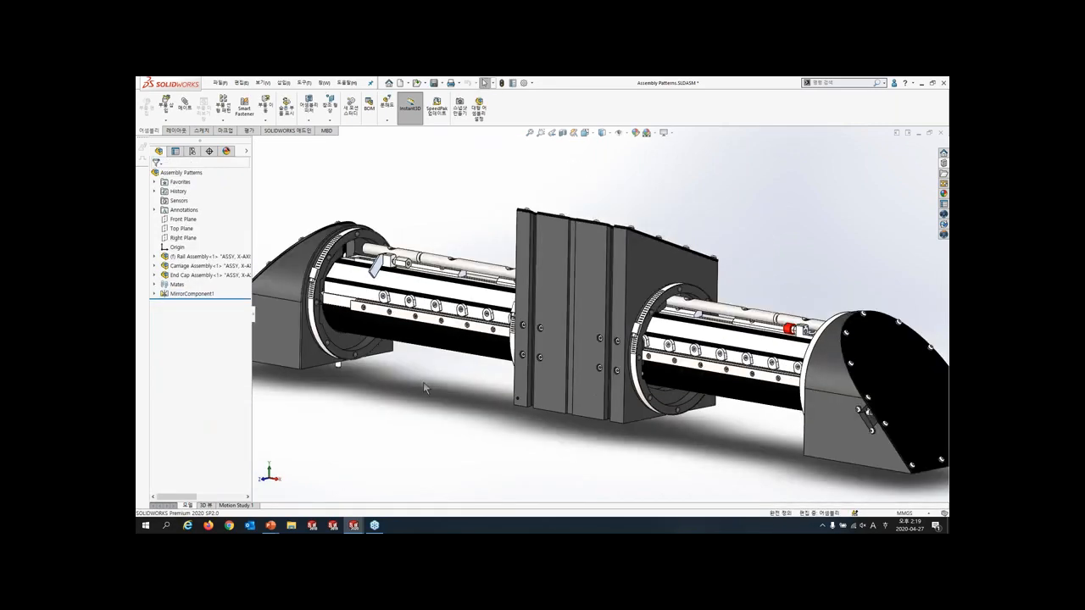
{"action": "scroll", "coordinate": [424, 383], "scroll_direction": "up", "scroll_amount": 3}
{"action": "key", "text": "ctrl+Tab"}
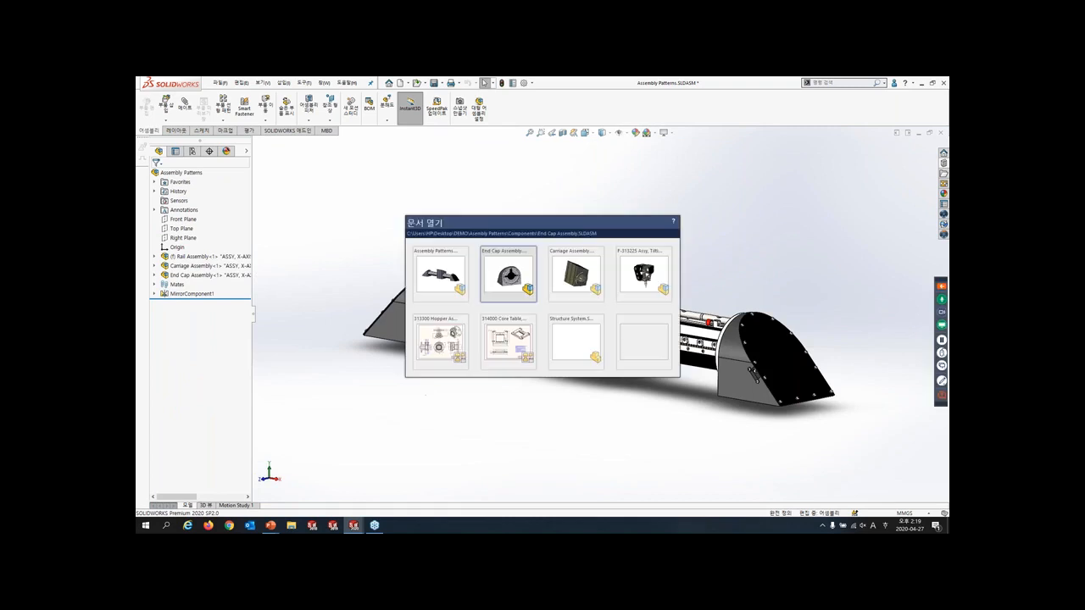
{"action": "left_click", "coordinate": [458, 423]}
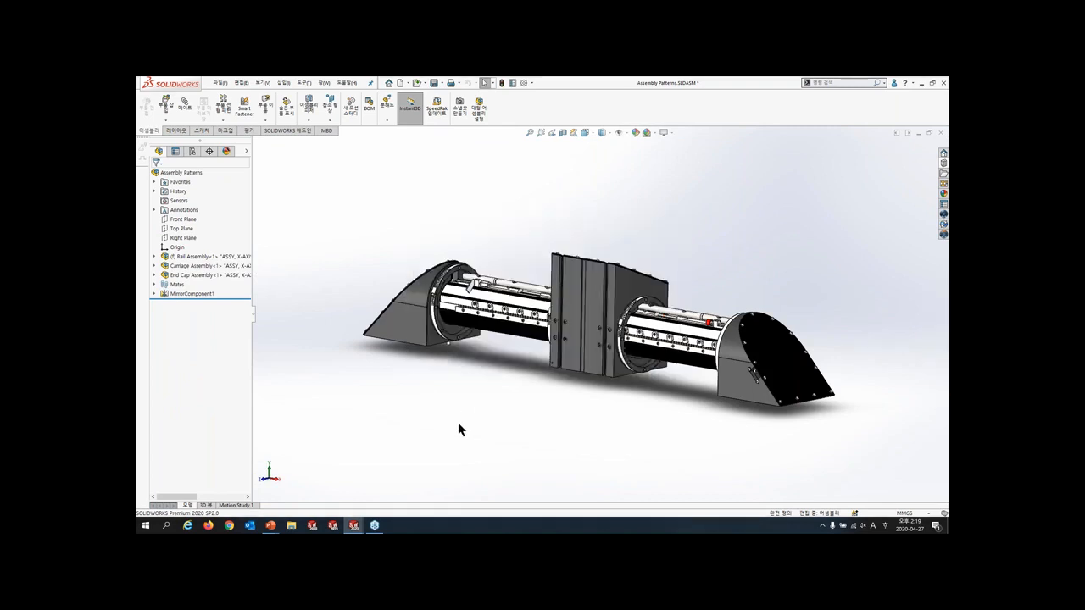
{"action": "key", "text": "alt+Tab"}
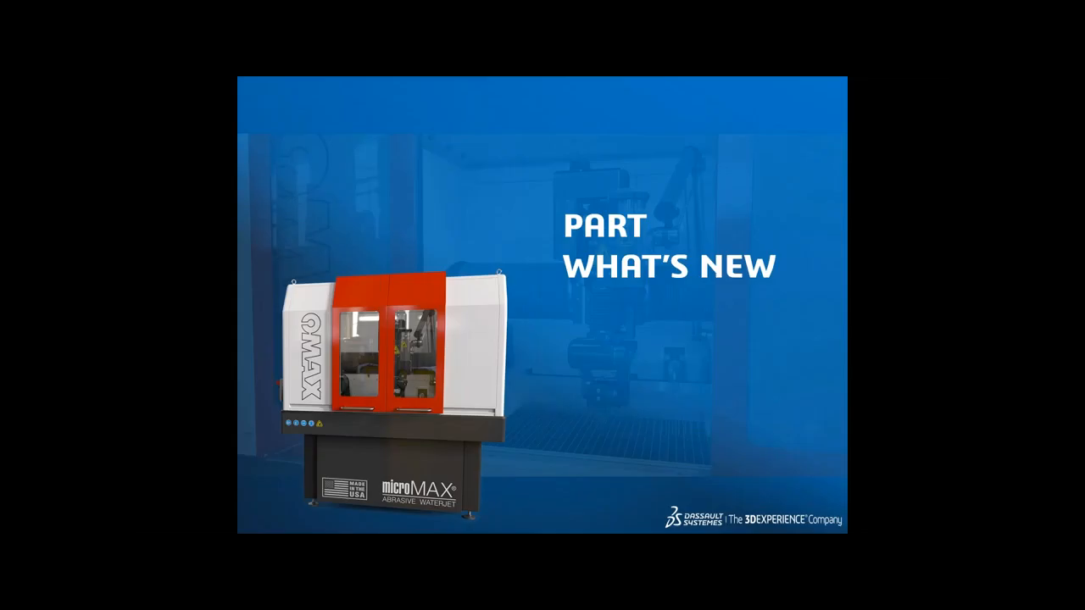
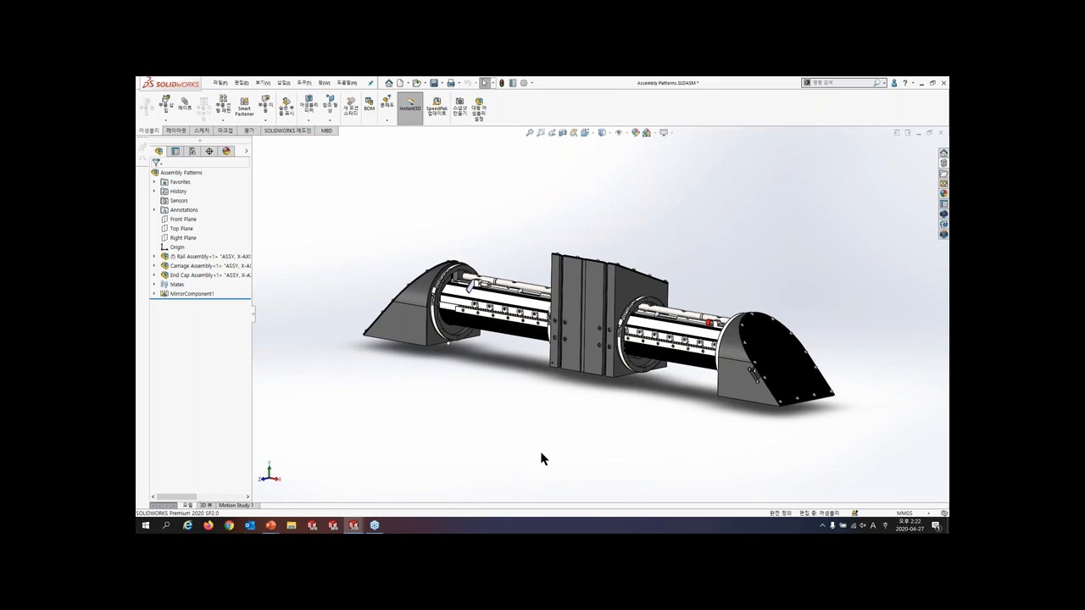
- Open the Abrasive Hopper, Table assembly and open its Screen Rim, Hopper component as a separate part
{"action": "key", "text": "r"}
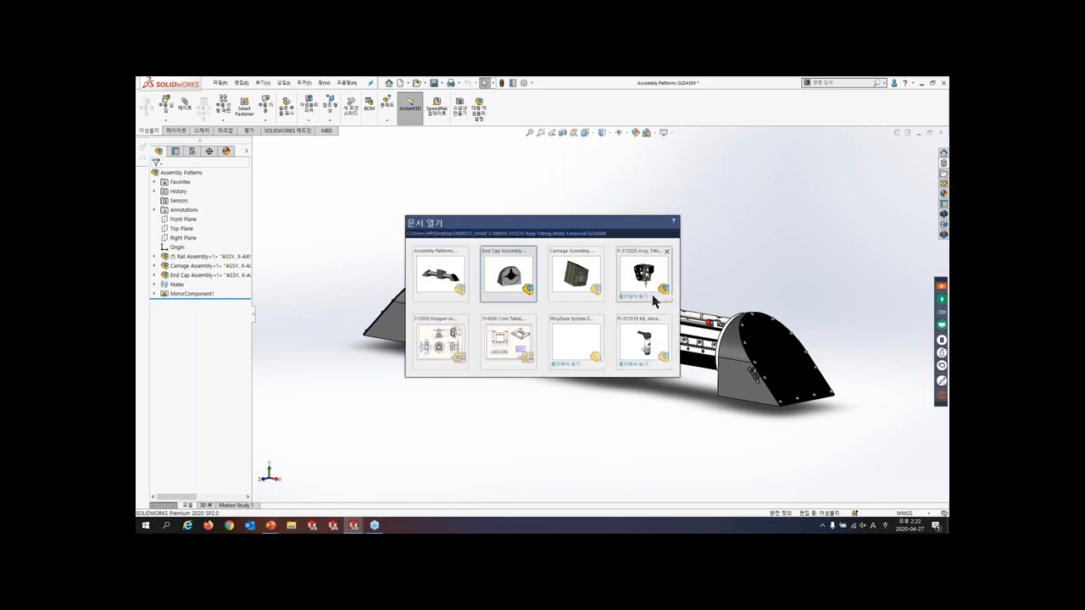
{"action": "left_click", "coordinate": [655, 339]}
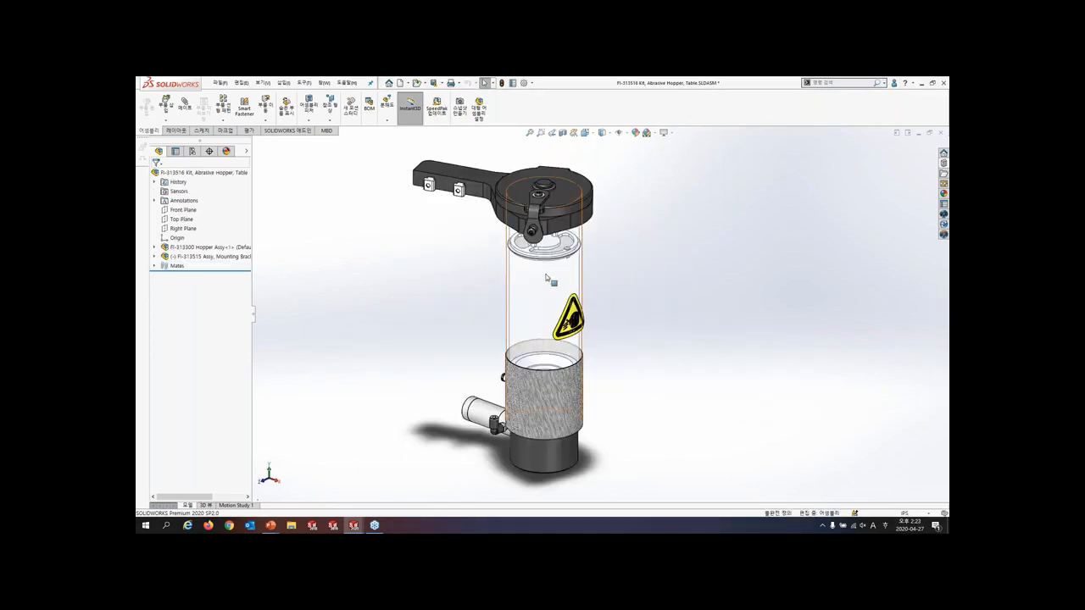
{"action": "left_click", "coordinate": [529, 247]}
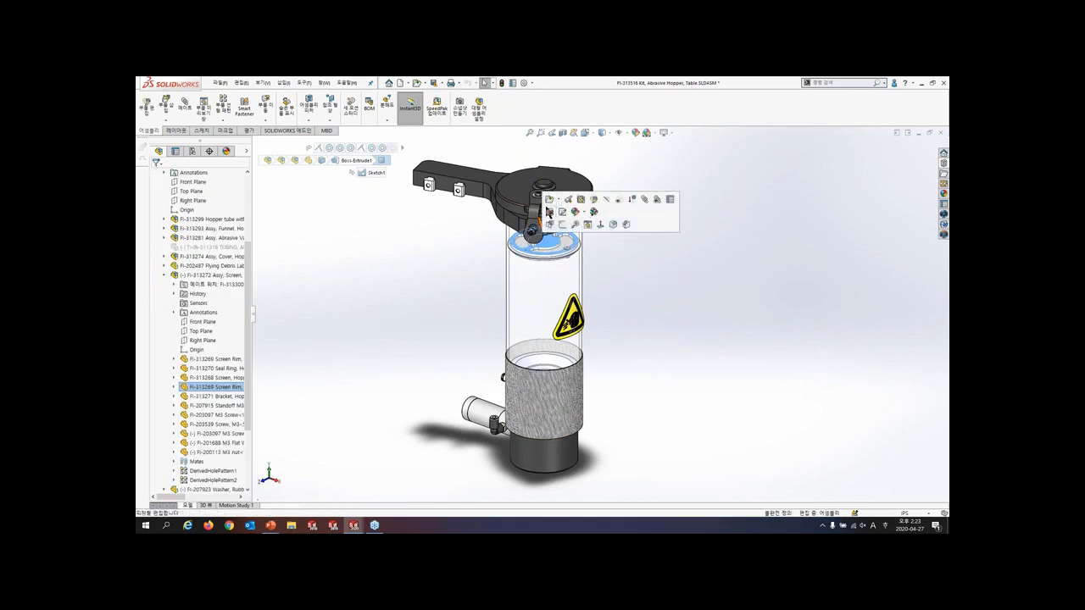
{"action": "left_click", "coordinate": [550, 202]}
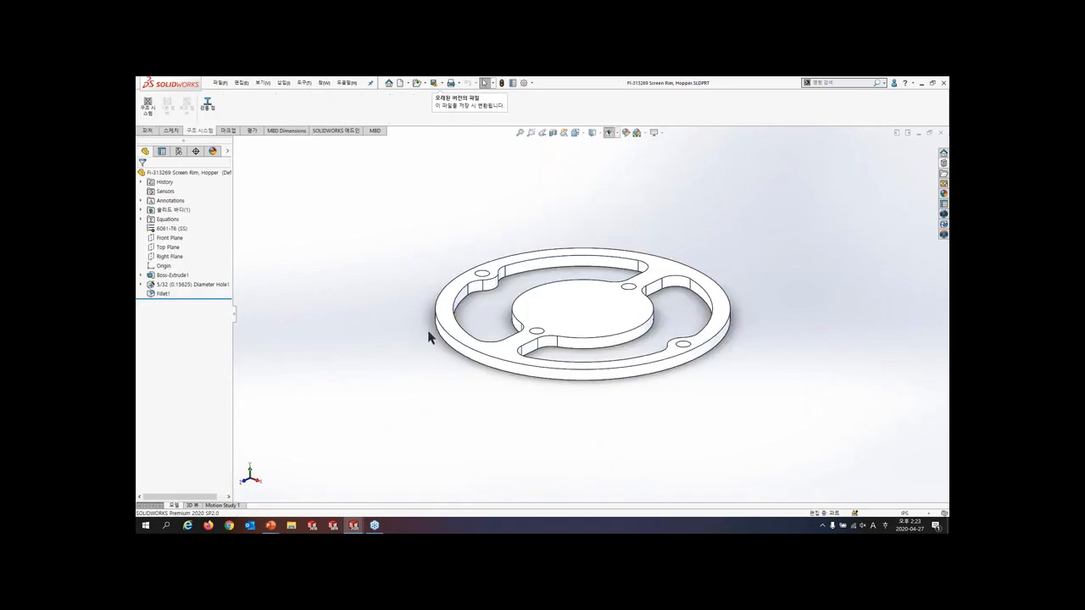
- Roll the model back to just after Boss-Extrude1 and redefine that extrusion to use only the outer circle as its profile
{"action": "left_click_drag", "start_coordinate": [206, 299], "coordinate": [206, 280]}
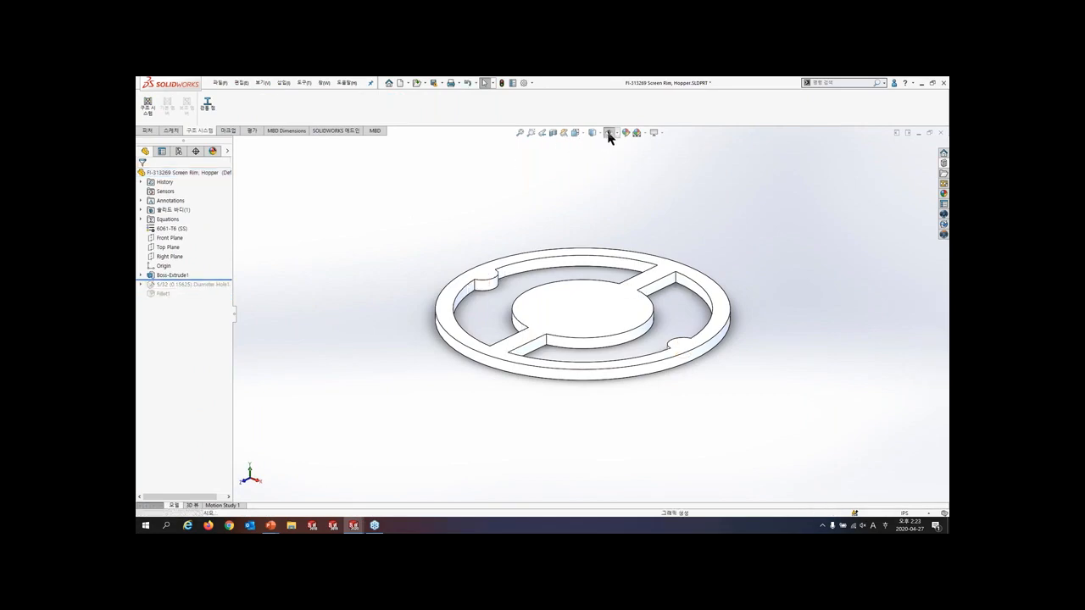
{"action": "mouse_move", "coordinate": [172, 280]}
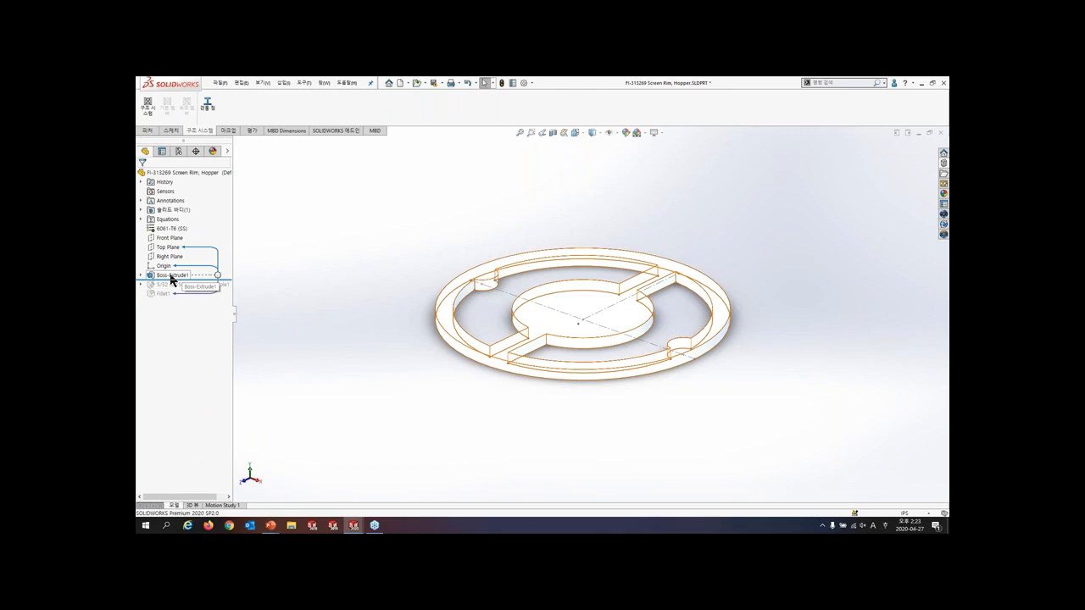
{"action": "left_click", "coordinate": [171, 276]}
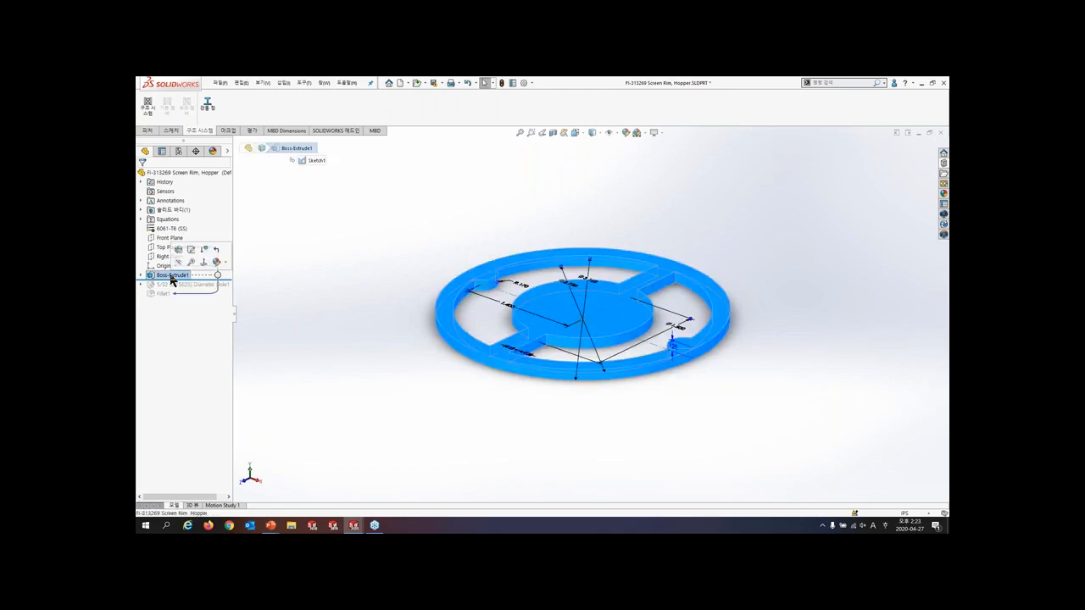
{"action": "left_click", "coordinate": [178, 250]}
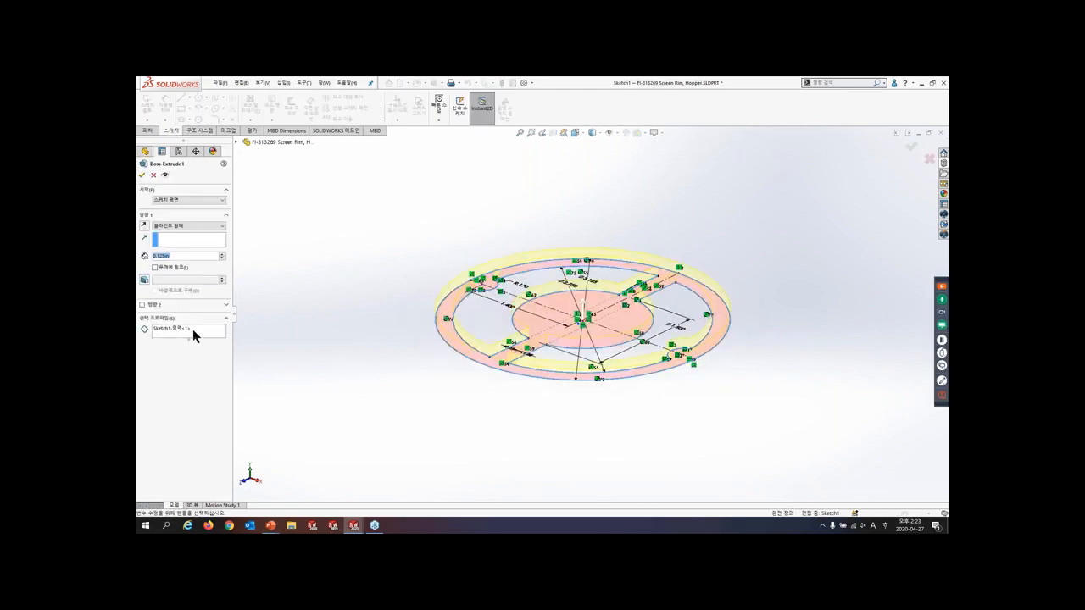
{"action": "right_click", "coordinate": [194, 330]}
{"action": "left_click", "coordinate": [216, 337]}
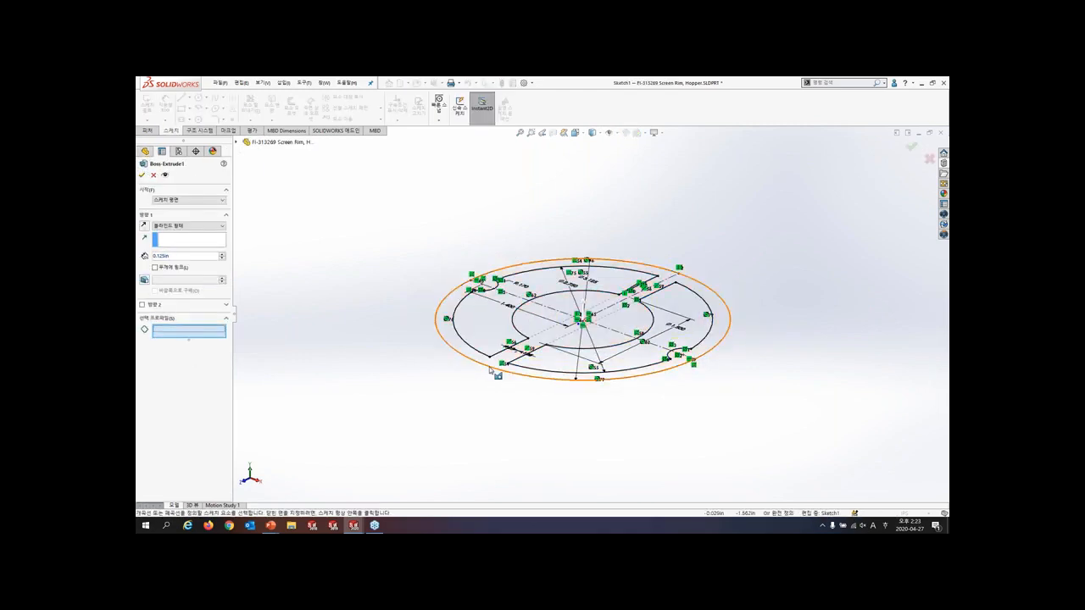
{"action": "right_click", "coordinate": [491, 424]}
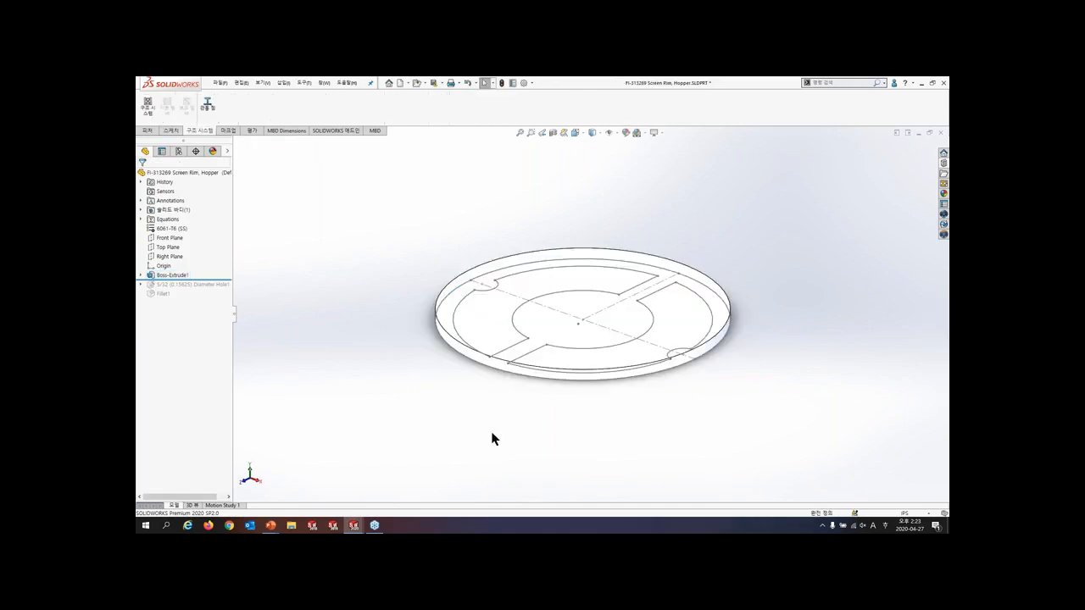
- Extrude-cut the two curved openings completely through the disc from the existing sketch's closed contours, then hide the sketch display
{"action": "left_click", "coordinate": [147, 131]}
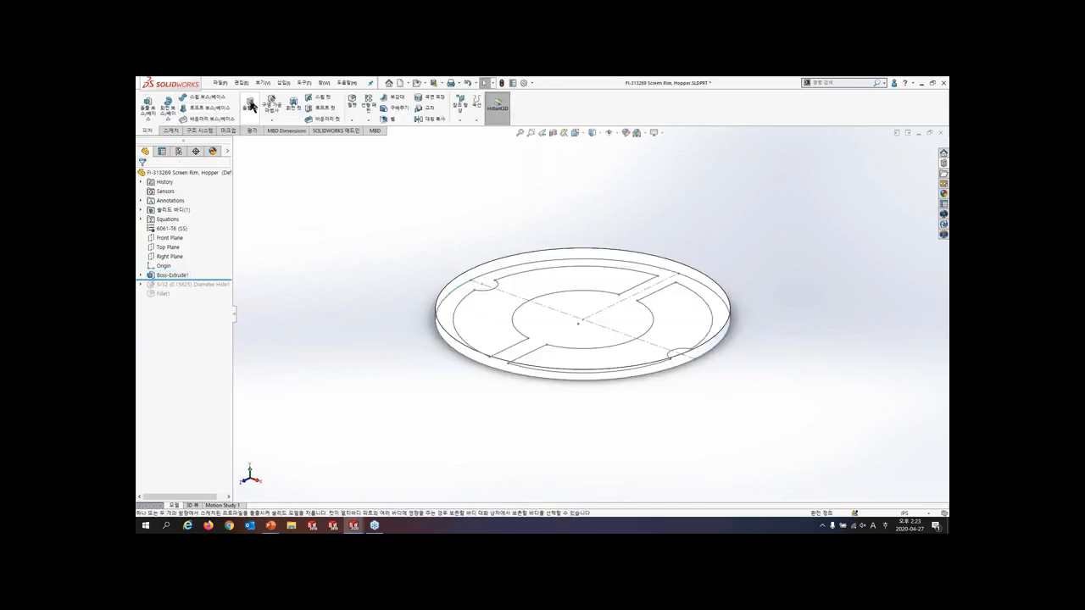
{"action": "left_click", "coordinate": [147, 106]}
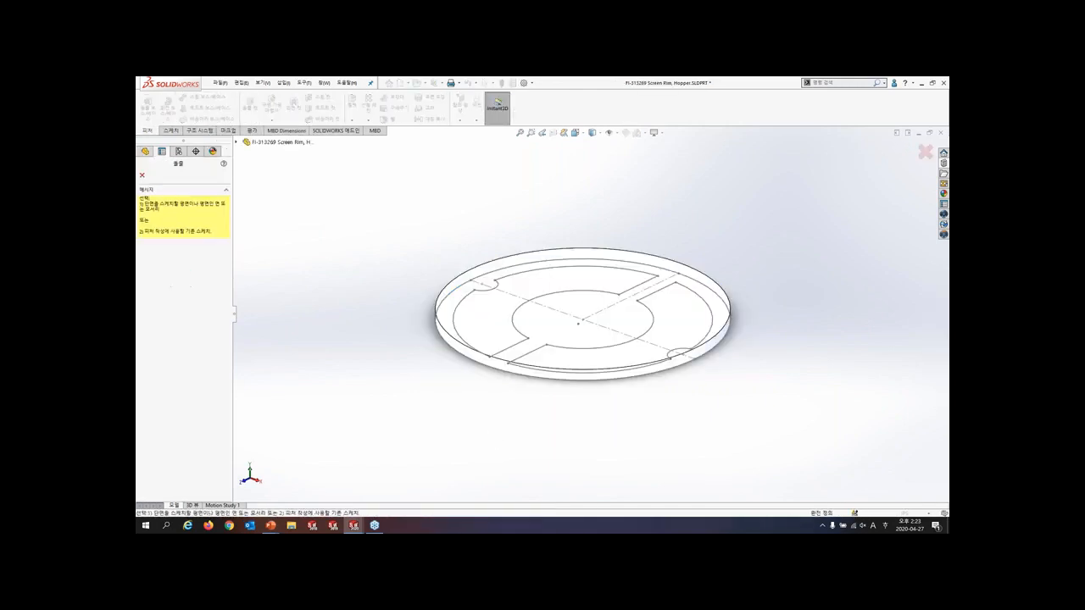
{"action": "left_click", "coordinate": [462, 323]}
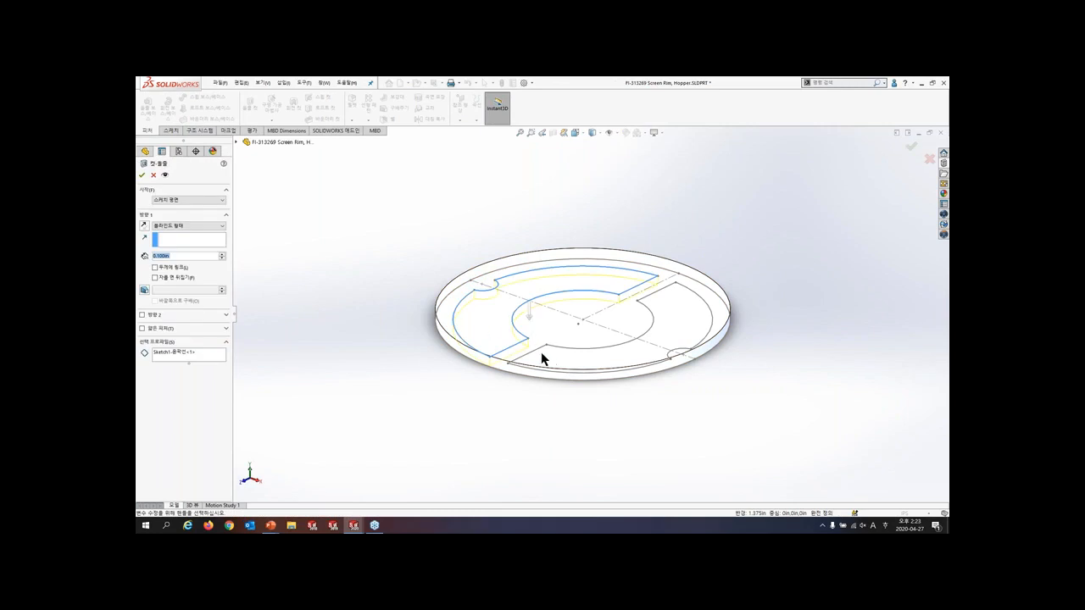
{"action": "left_click", "coordinate": [194, 356]}
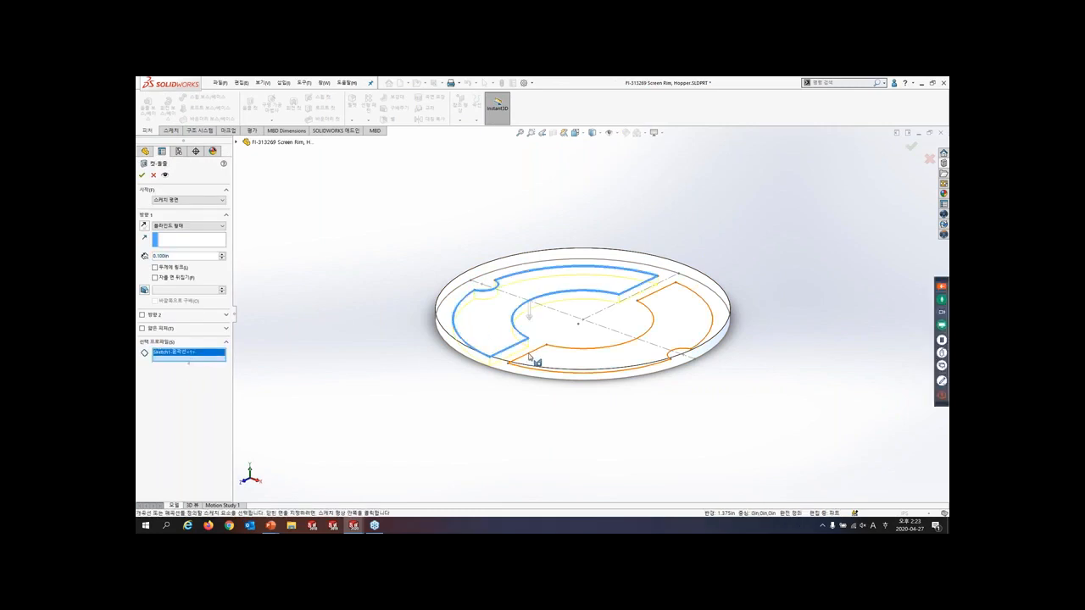
{"action": "left_click", "coordinate": [527, 360]}
{"action": "left_click", "coordinate": [176, 226]}
{"action": "left_click", "coordinate": [174, 242]}
{"action": "left_click", "coordinate": [143, 175]}
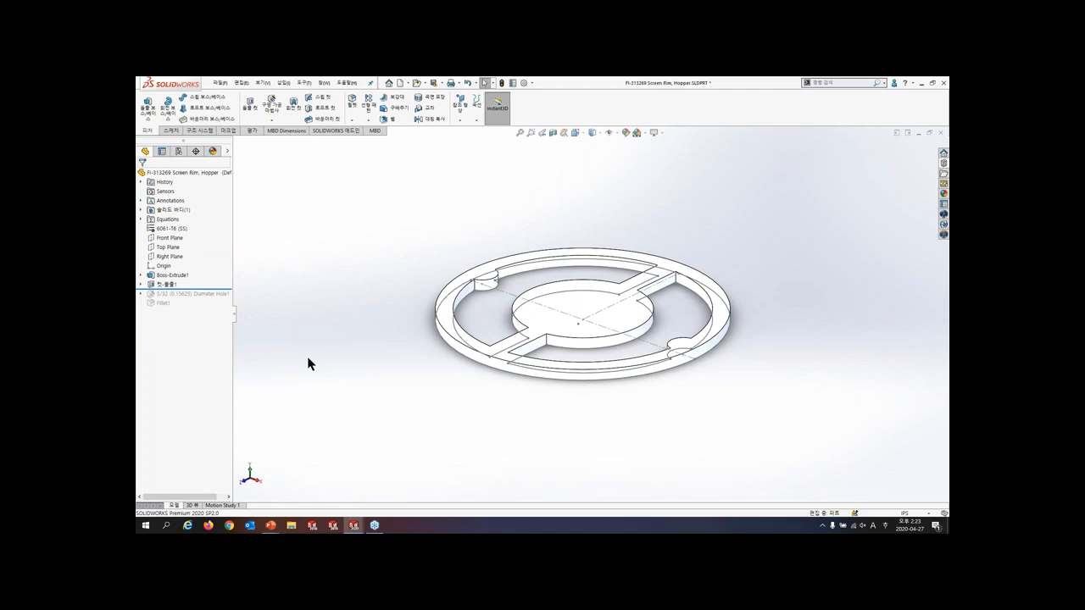
{"action": "left_click", "coordinate": [607, 136]}
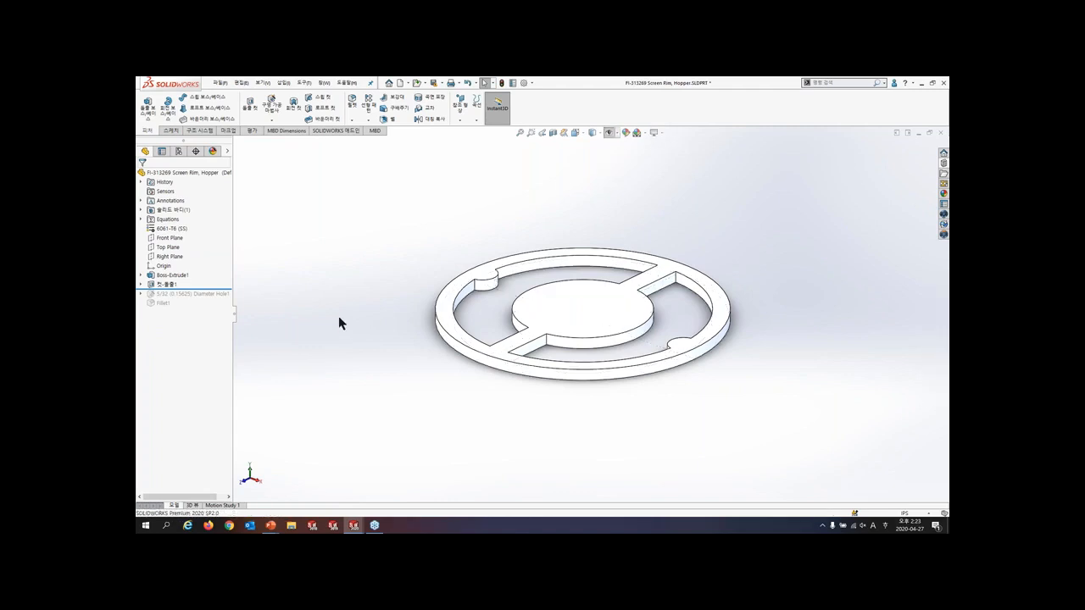
- Roll the model forward past Fillet1 and repair all of the fillet's missing edge references
{"action": "left_click_drag", "start_coordinate": [206, 288], "coordinate": [206, 309]}
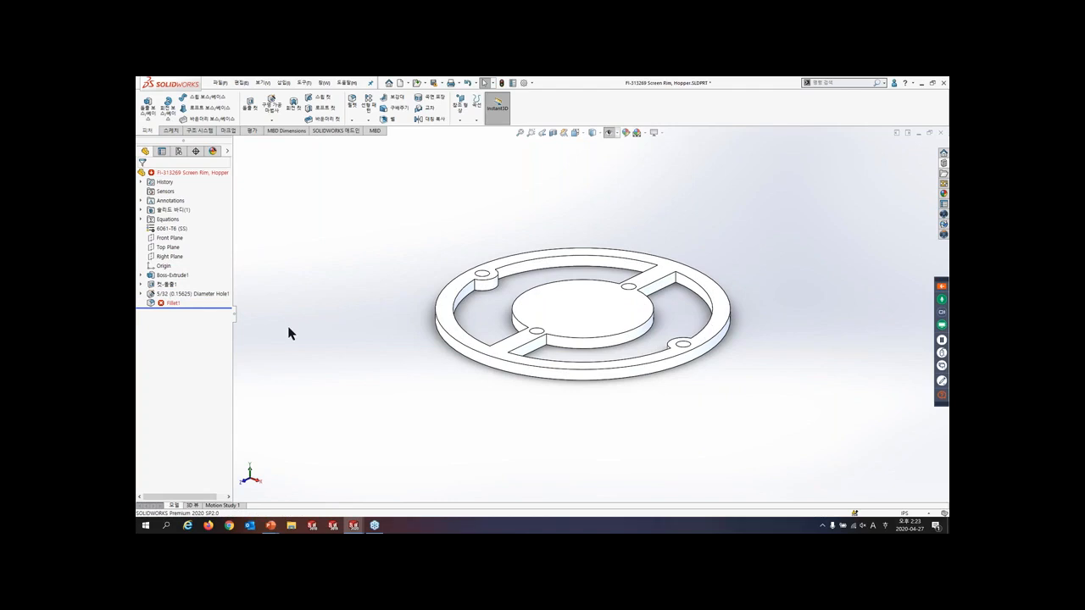
{"action": "left_click", "coordinate": [169, 304]}
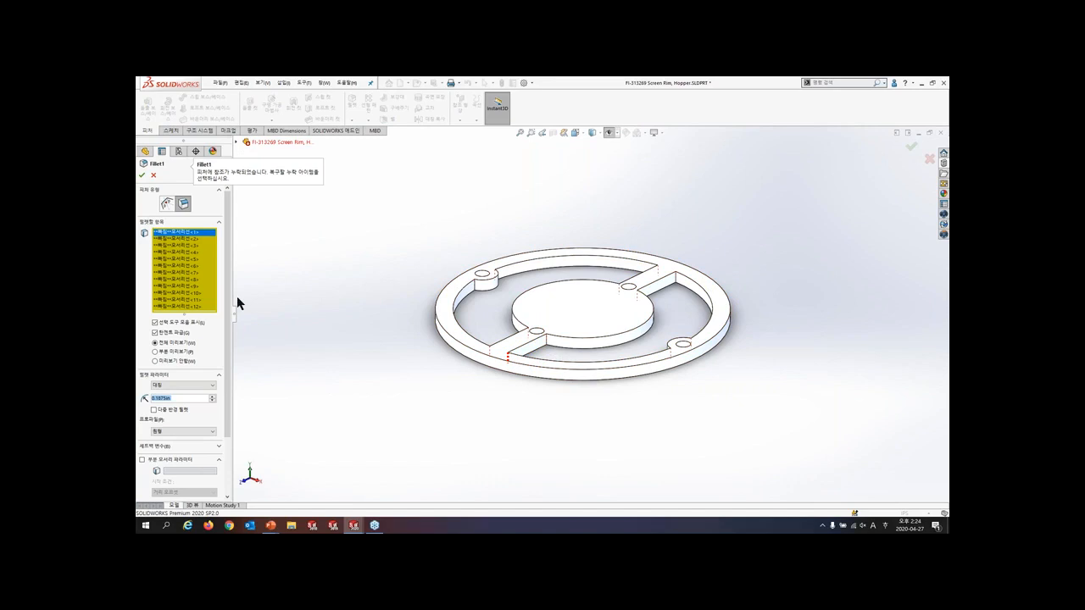
{"action": "right_click", "coordinate": [176, 259]}
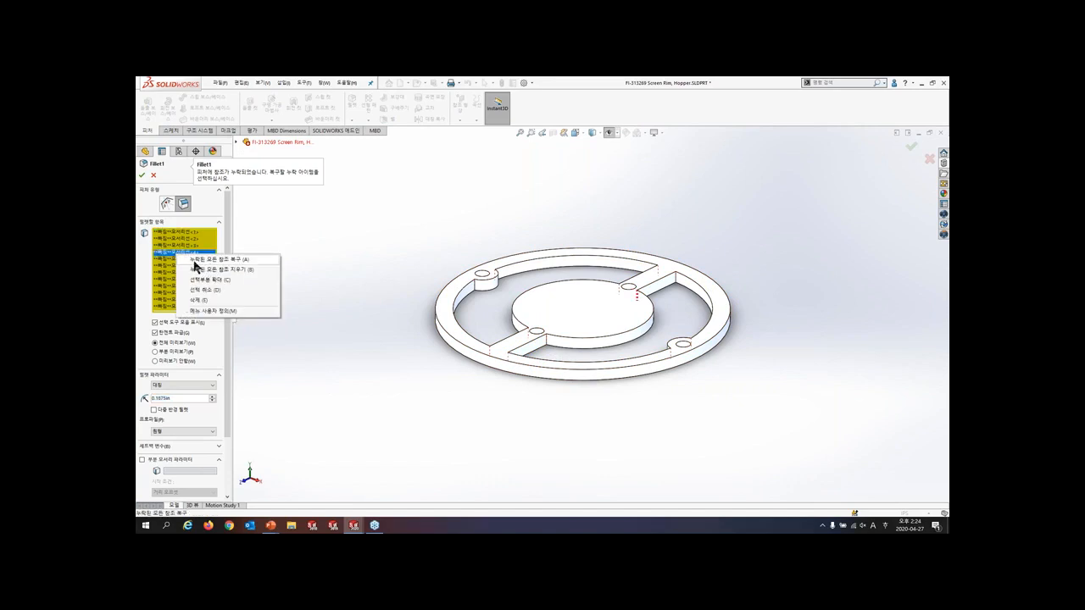
{"action": "left_click", "coordinate": [198, 262]}
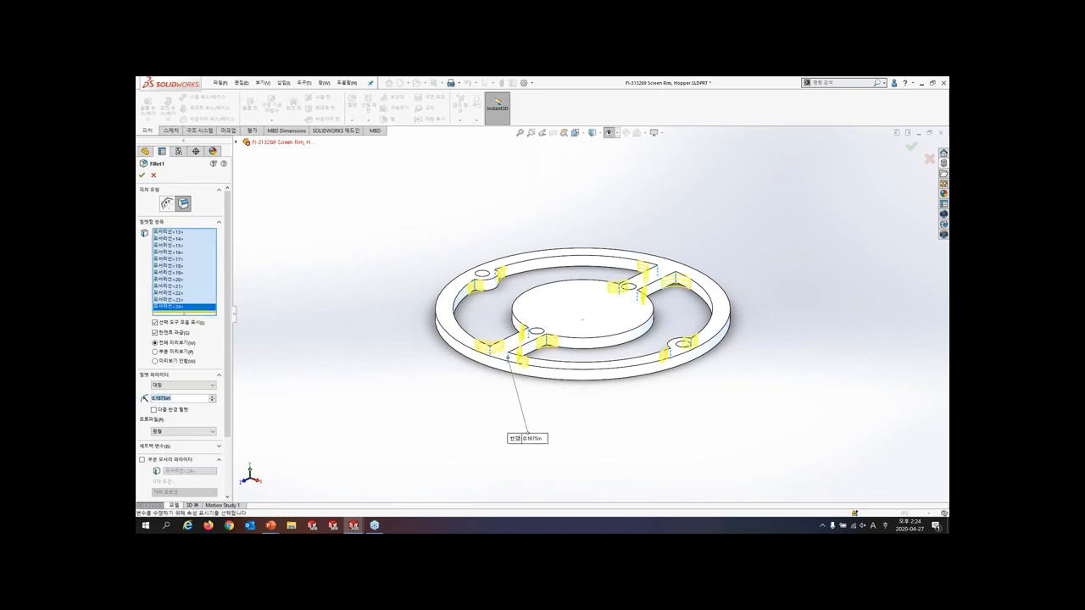
{"action": "middle_click_drag", "start_coordinate": [370, 278], "coordinate": [370, 327]}
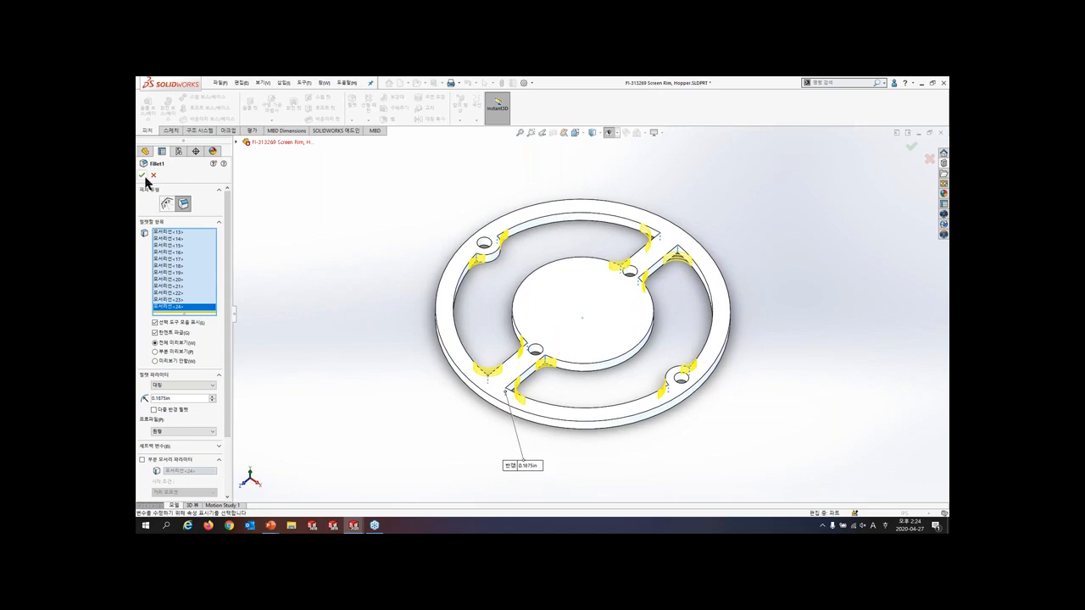
{"action": "left_click", "coordinate": [143, 175]}
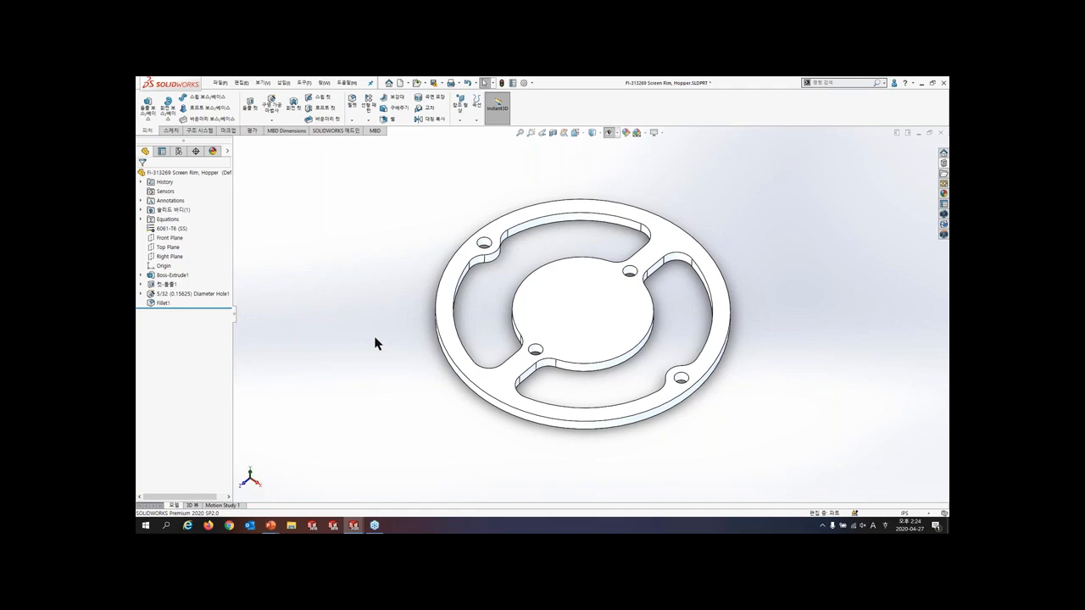
- Open the Structure System part and start a structure system with point-length primary members
{"action": "key", "text": "r"}
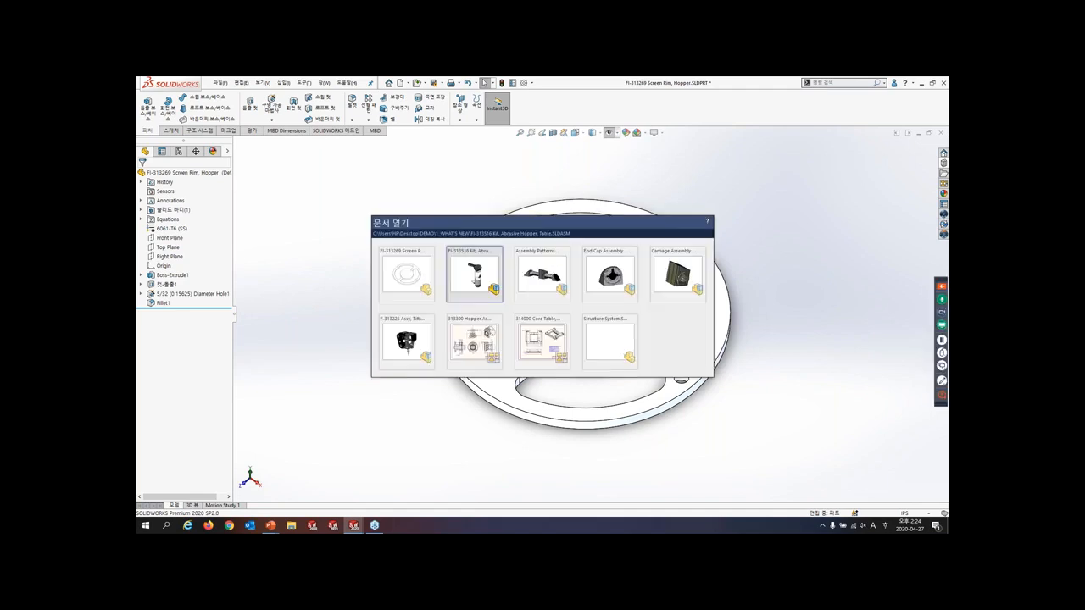
{"action": "left_click", "coordinate": [607, 347]}
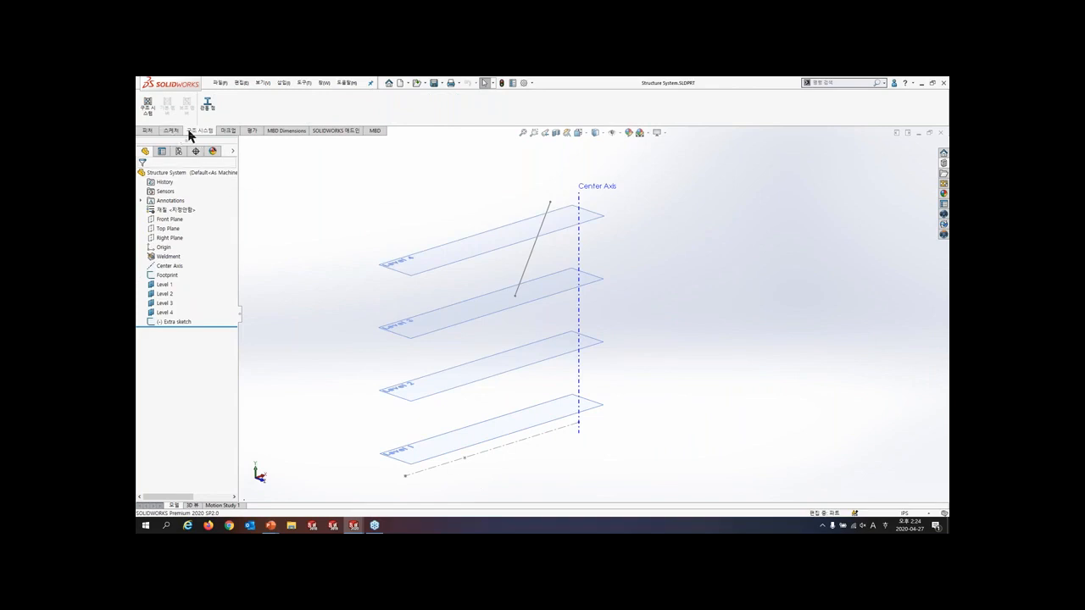
{"action": "left_click", "coordinate": [149, 109]}
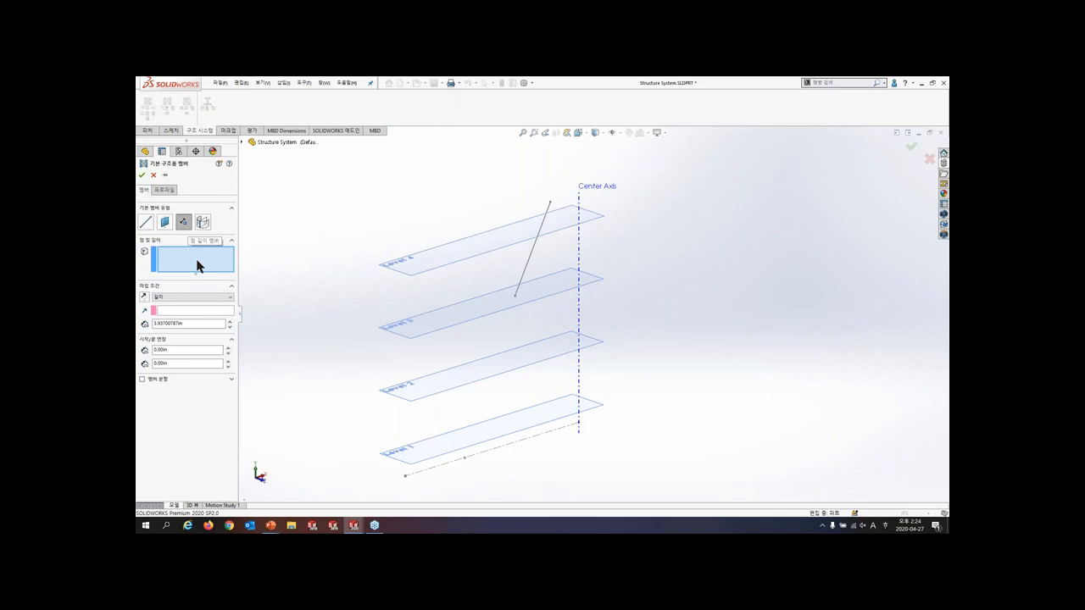
- Set the end condition to between points and chain members through two Footprint points to the lower endpoint of the Extra sketch line
{"action": "left_click", "coordinate": [187, 298]}
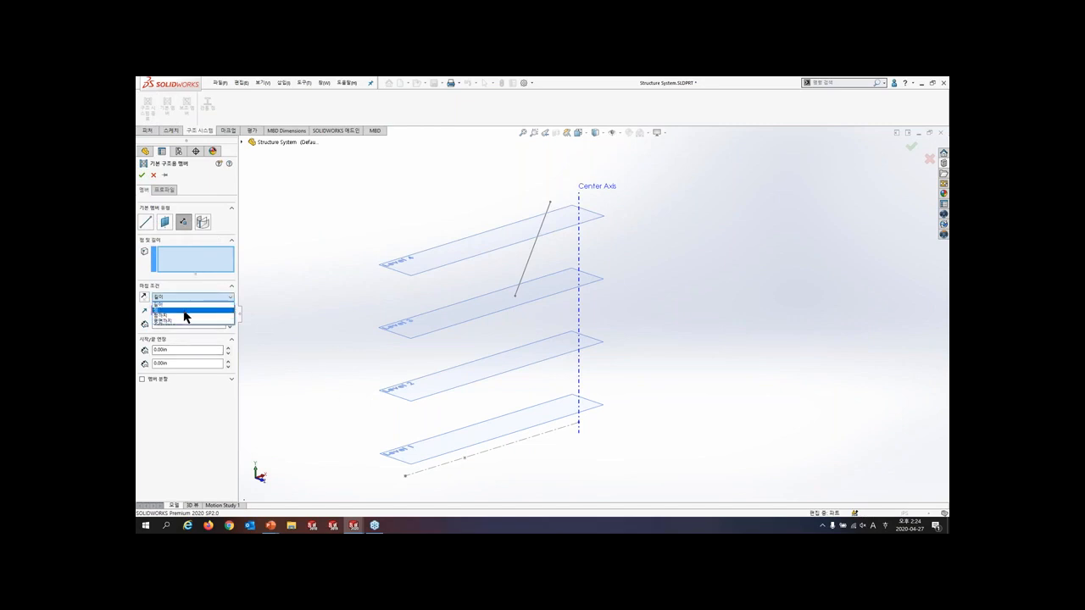
{"action": "left_click", "coordinate": [184, 315]}
{"action": "left_click", "coordinate": [406, 477]}
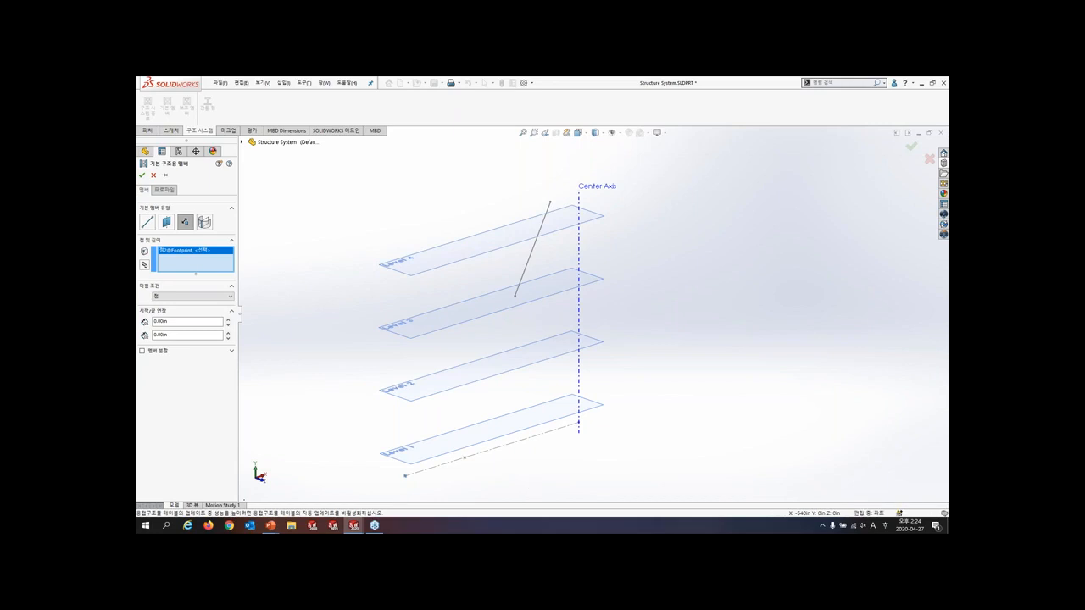
{"action": "left_click", "coordinate": [405, 474]}
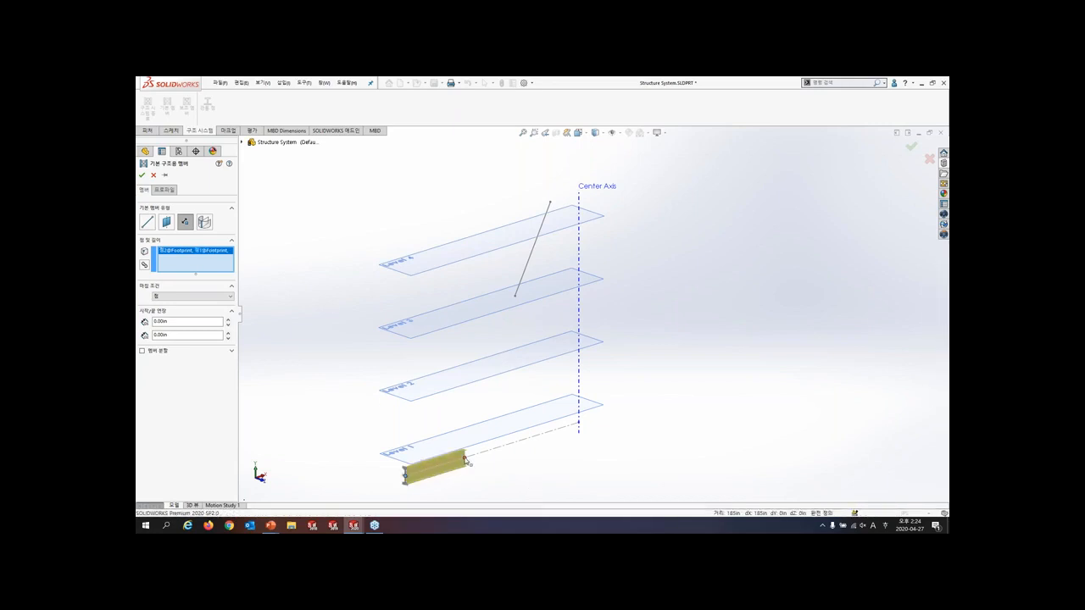
{"action": "left_click", "coordinate": [515, 297]}
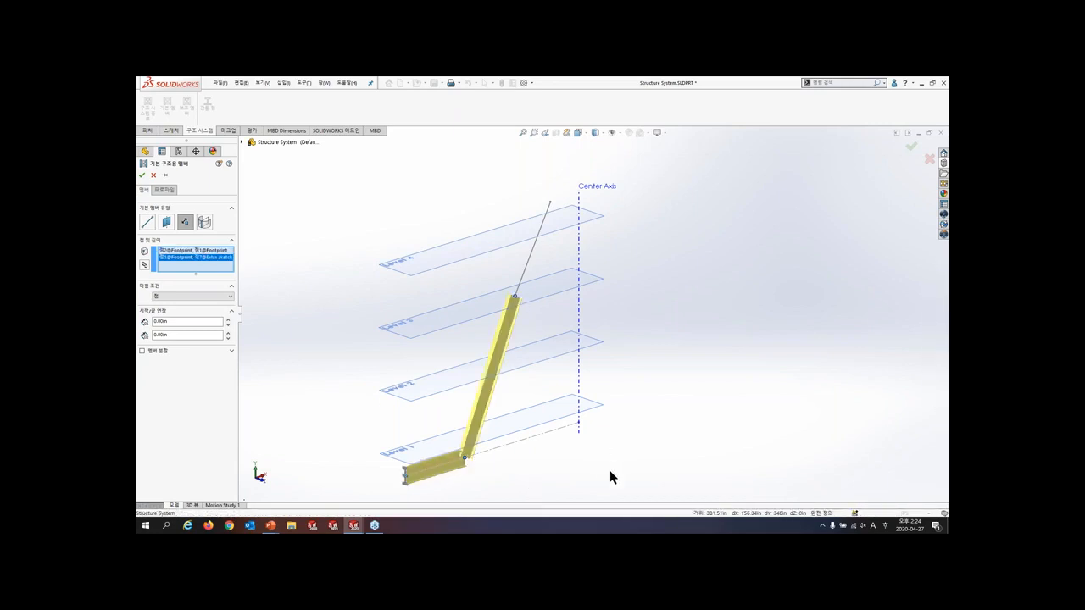
- Change the end condition to up to point, remove the Extra sketch point from the start points and use it as the shared endpoint
{"action": "left_click", "coordinate": [181, 296]}
{"action": "left_click", "coordinate": [180, 310]}
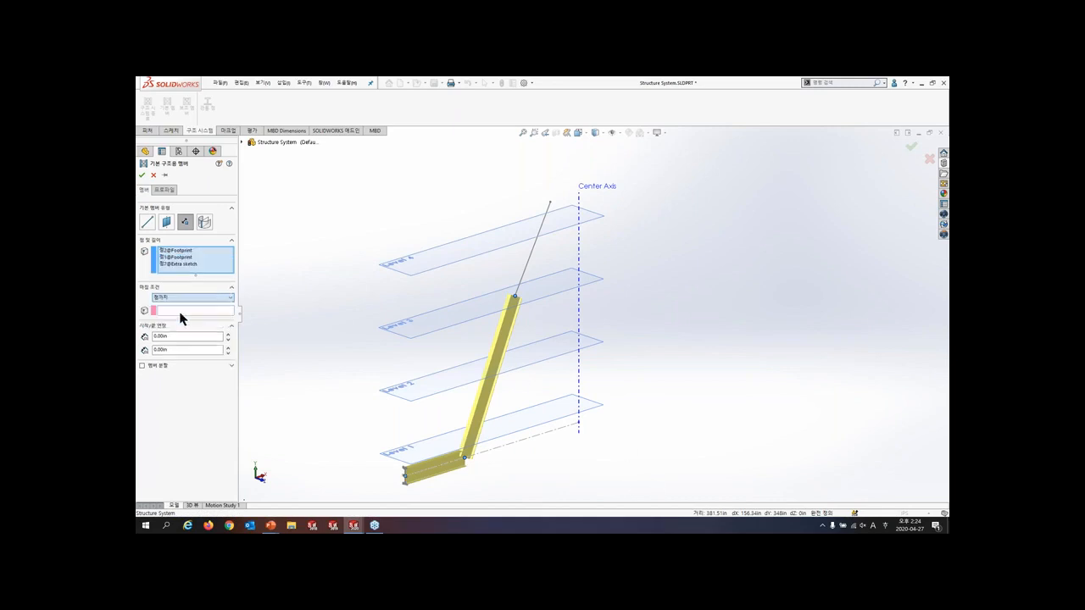
{"action": "right_click", "coordinate": [194, 270]}
{"action": "left_click", "coordinate": [225, 286]}
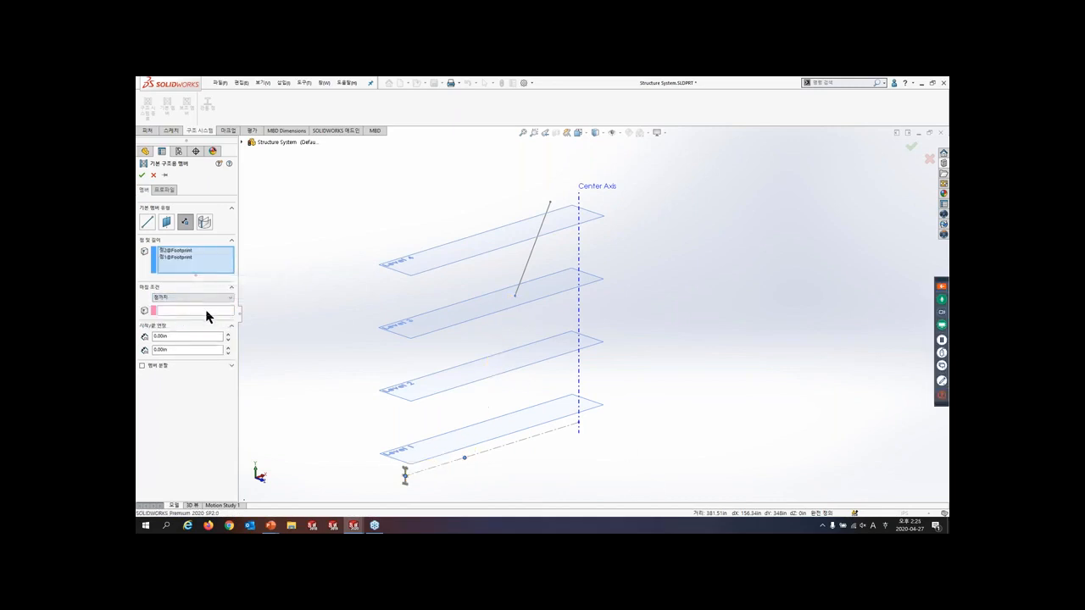
{"action": "left_click", "coordinate": [208, 311]}
{"action": "left_click", "coordinate": [514, 296]}
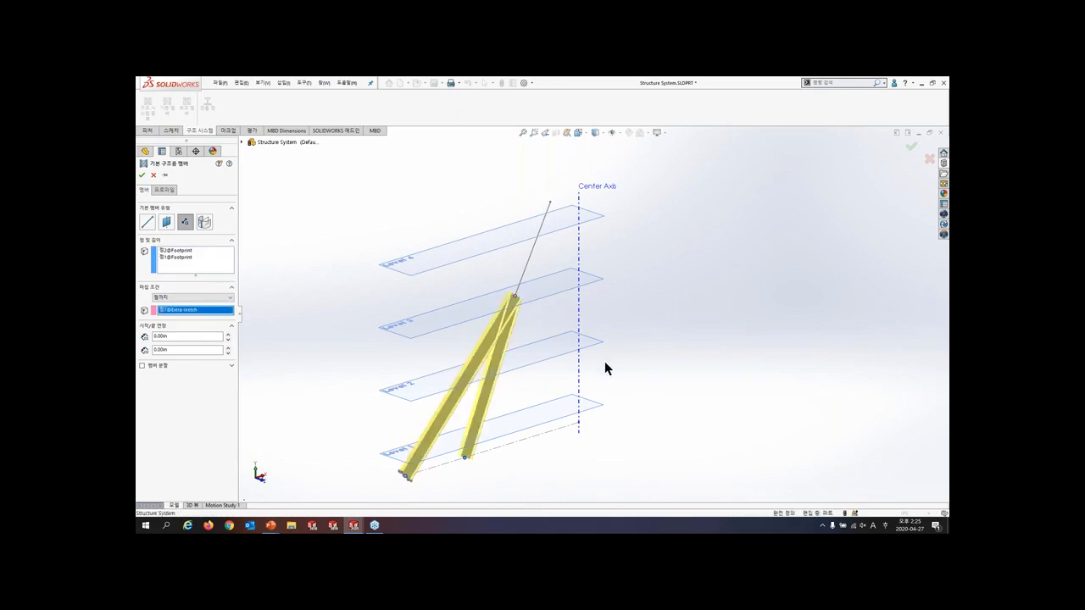
- Change the members' end condition to up to plane, ending at Level 4 and following the Extra sketch line's direction
{"action": "left_click", "coordinate": [201, 297]}
{"action": "left_click", "coordinate": [194, 320]}
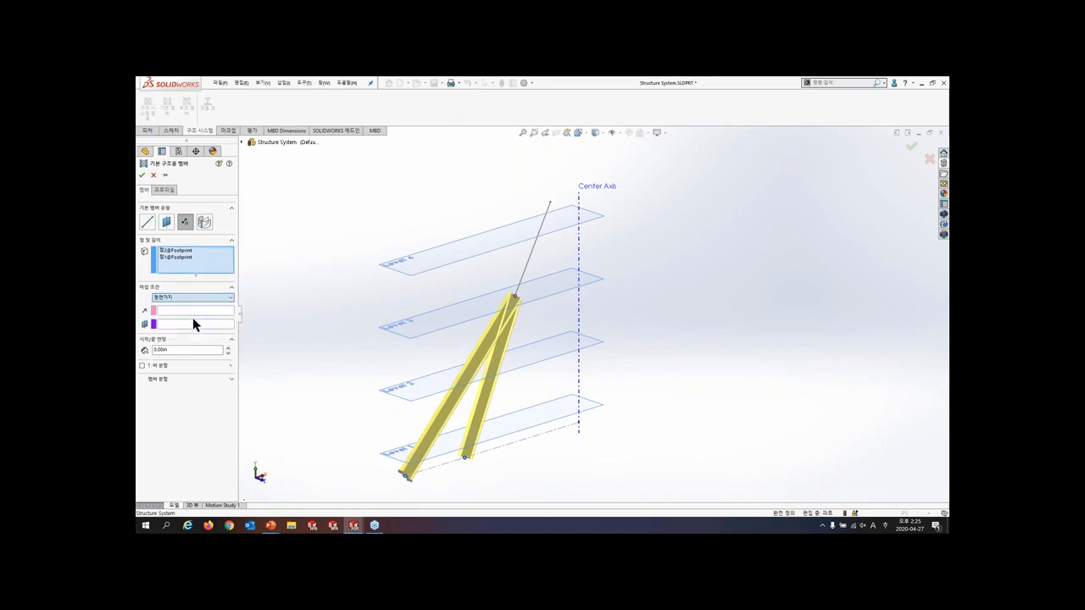
{"action": "left_click", "coordinate": [188, 324]}
{"action": "left_click", "coordinate": [436, 262]}
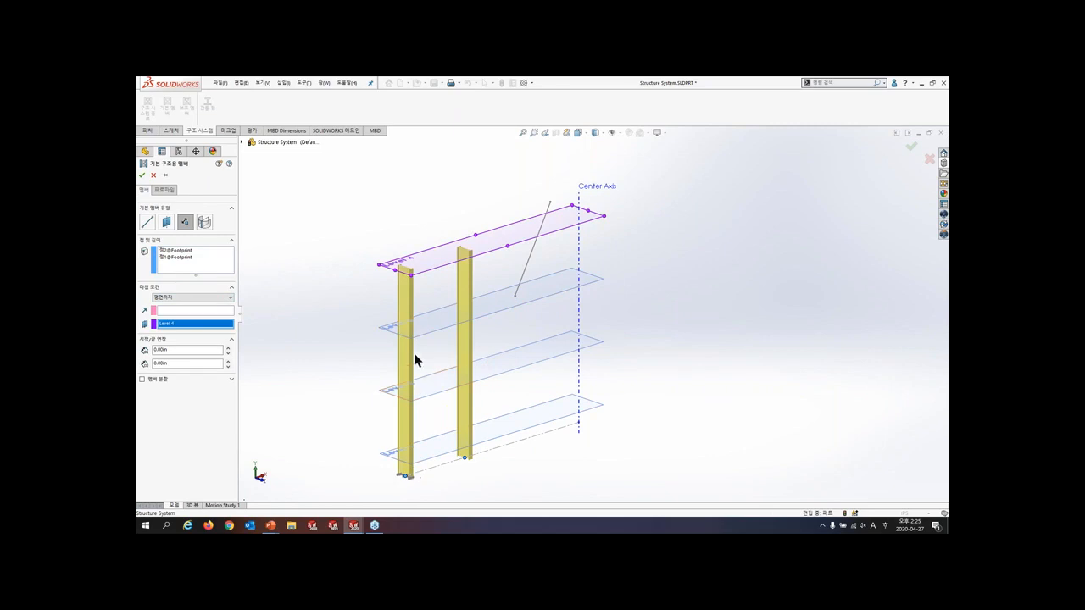
{"action": "left_click", "coordinate": [203, 311]}
{"action": "left_click", "coordinate": [532, 248]}
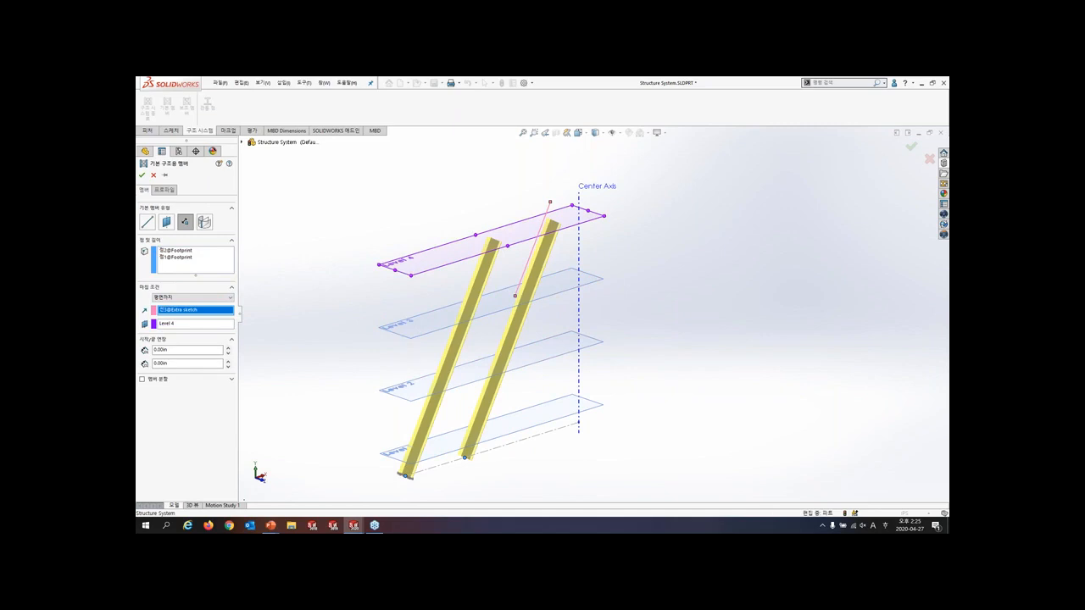
- Clear the Extra sketch direction from the Level 4 end condition and create the two primary members
{"action": "left_click", "coordinate": [528, 257]}
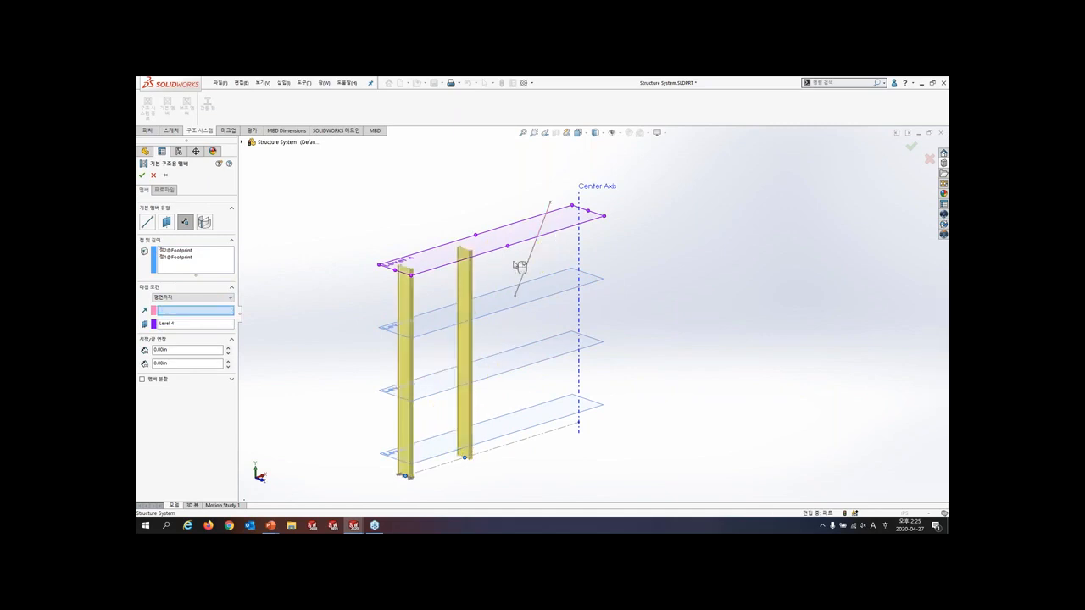
{"action": "left_click", "coordinate": [142, 174]}
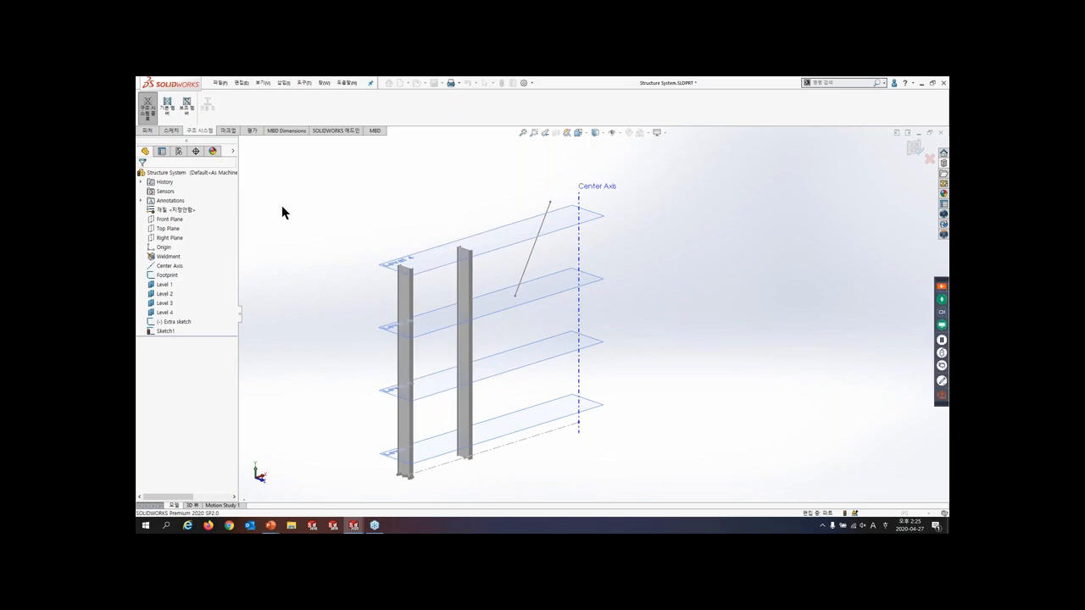
- Define support plane secondary members between the two columns at Level 1, Level 2, Level 3 and Level 4
{"action": "left_click", "coordinate": [188, 108]}
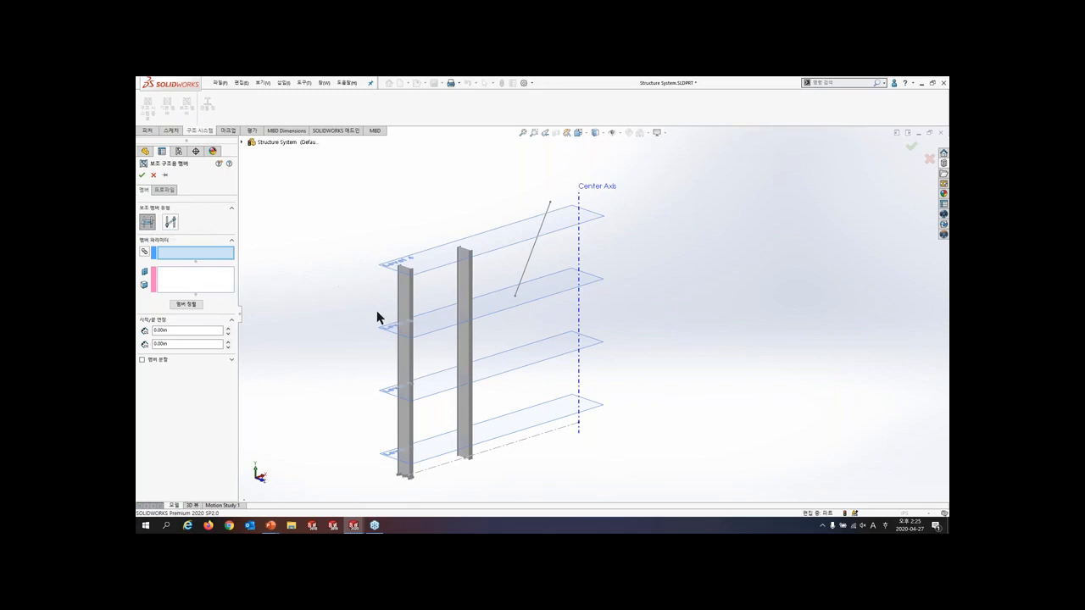
{"action": "left_click", "coordinate": [412, 300]}
{"action": "left_click", "coordinate": [462, 291]}
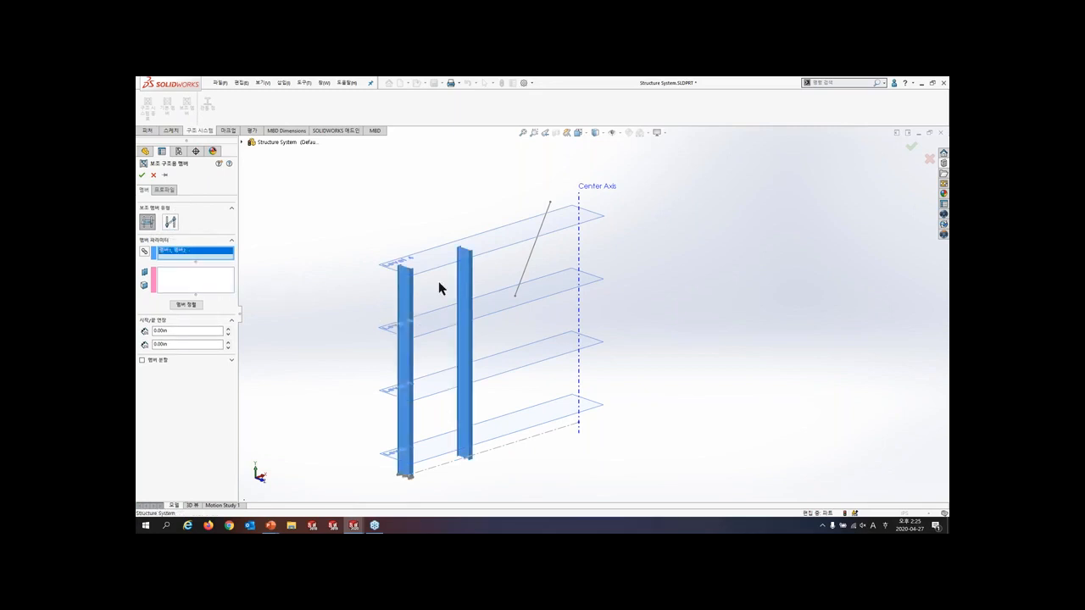
{"action": "left_click", "coordinate": [191, 279]}
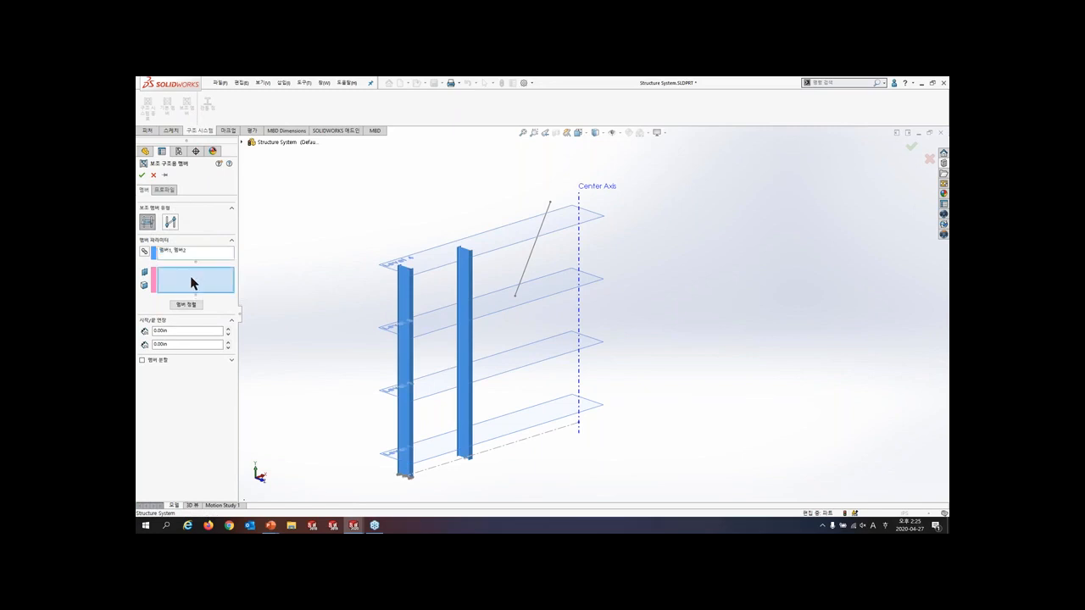
{"action": "left_click", "coordinate": [458, 442]}
{"action": "left_click", "coordinate": [434, 390]}
{"action": "left_click", "coordinate": [440, 334]}
{"action": "left_click", "coordinate": [441, 266]}
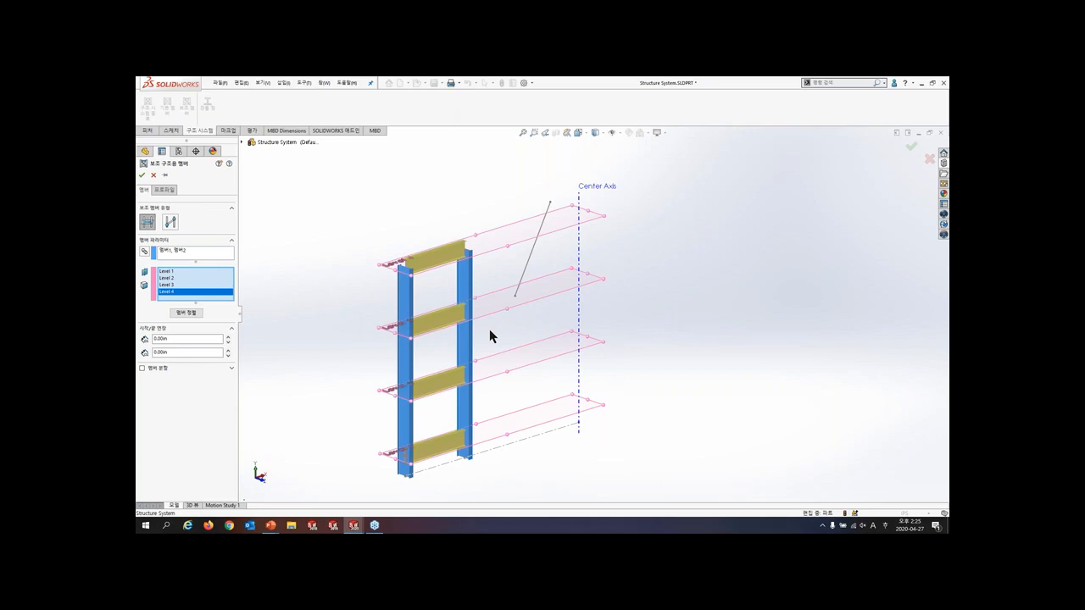
- Set the secondary members' pierce point to the top flange's midpoint in the W Section profile and create the members
{"action": "left_click", "coordinate": [166, 190]}
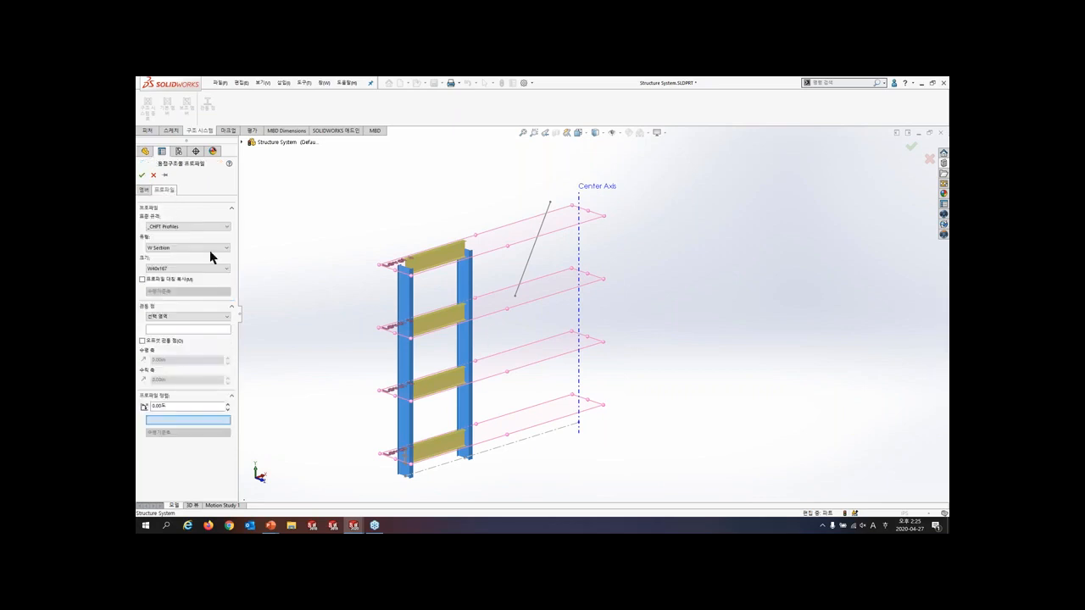
{"action": "left_click", "coordinate": [184, 329]}
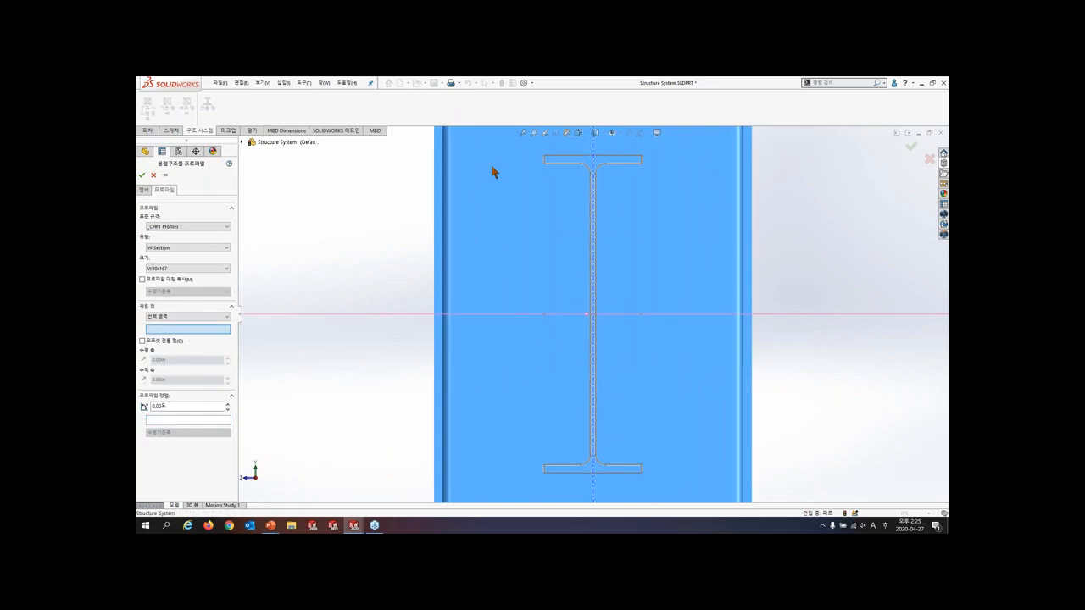
{"action": "left_click", "coordinate": [593, 157]}
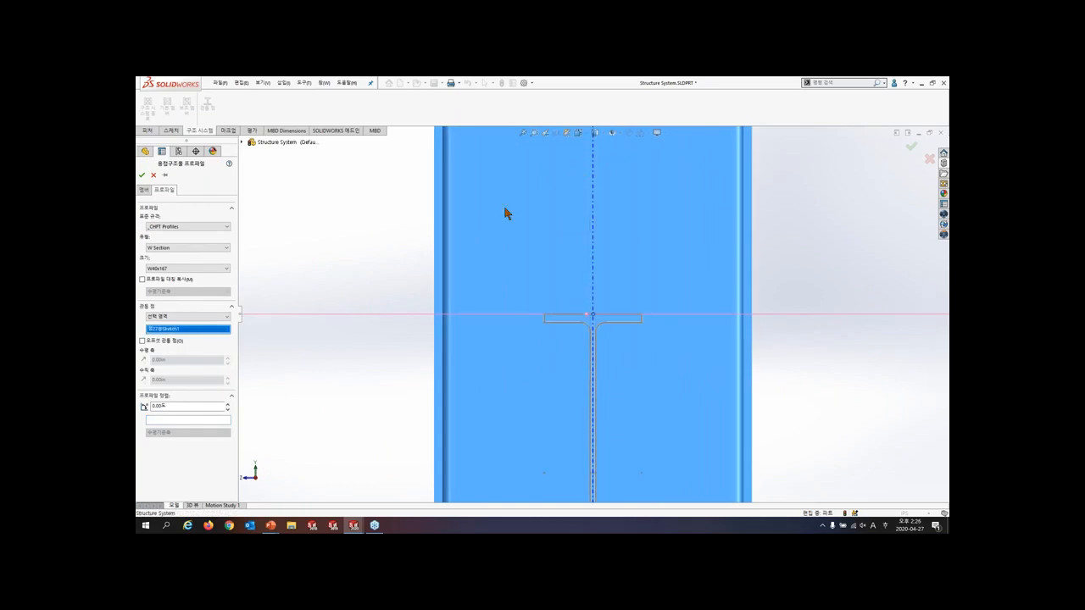
{"action": "left_click", "coordinate": [144, 189]}
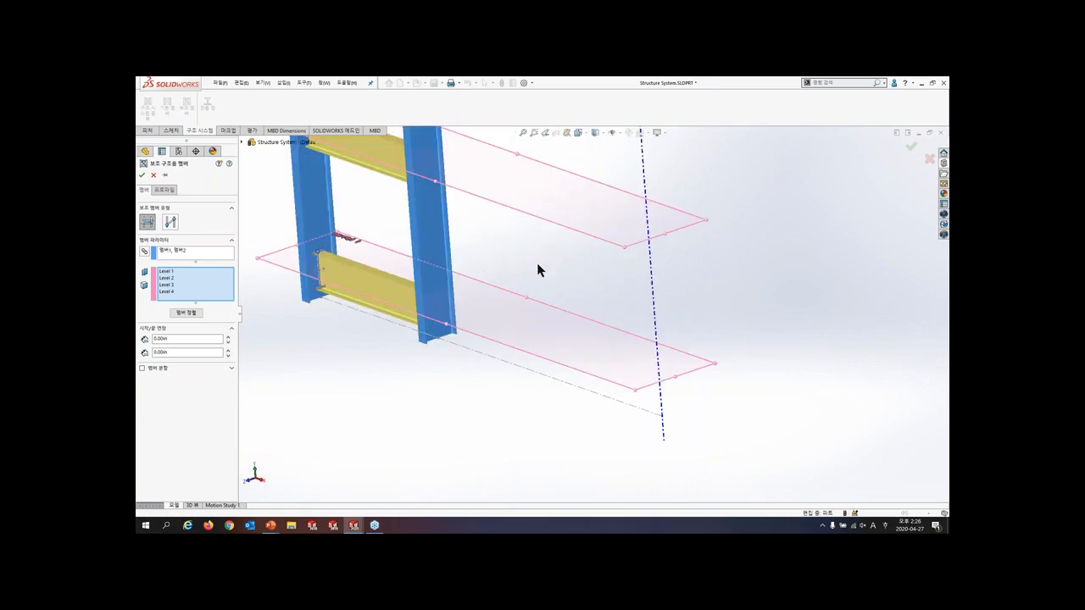
{"action": "left_click", "coordinate": [142, 175]}
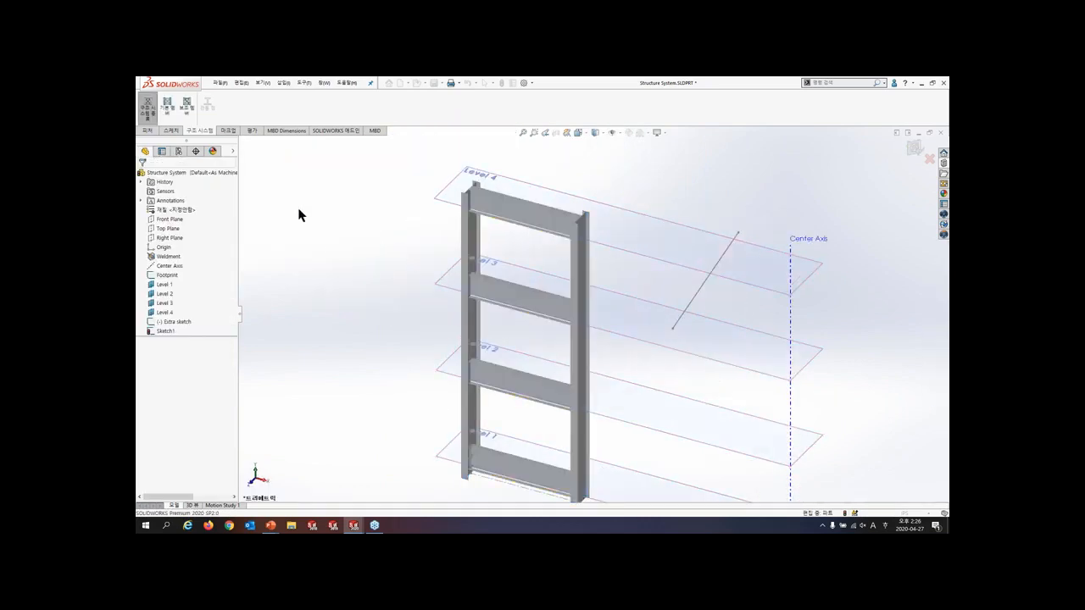
- Define a between-points secondary member from the top beam to the bottom beam, with Member 1's offset side flipped and both offsets at 0.00in
{"action": "left_click", "coordinate": [188, 107]}
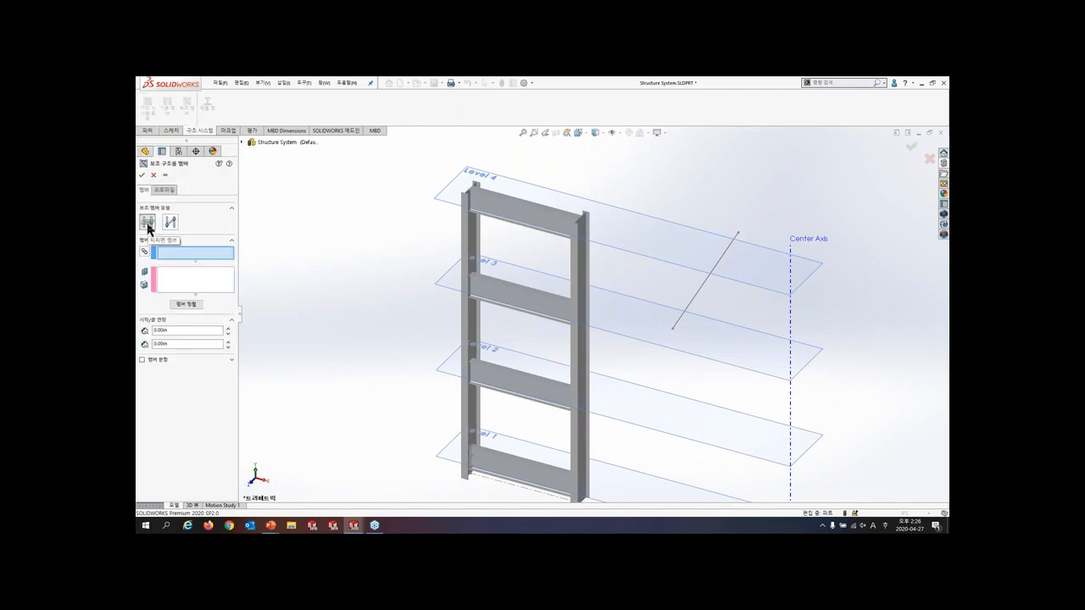
{"action": "left_click", "coordinate": [174, 225]}
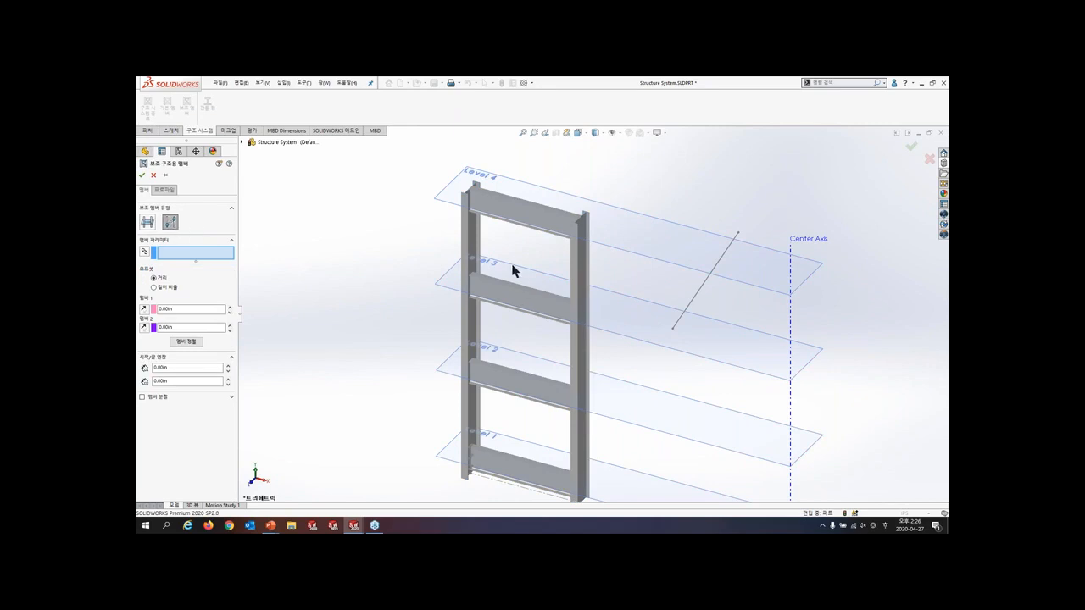
{"action": "left_click", "coordinate": [553, 222]}
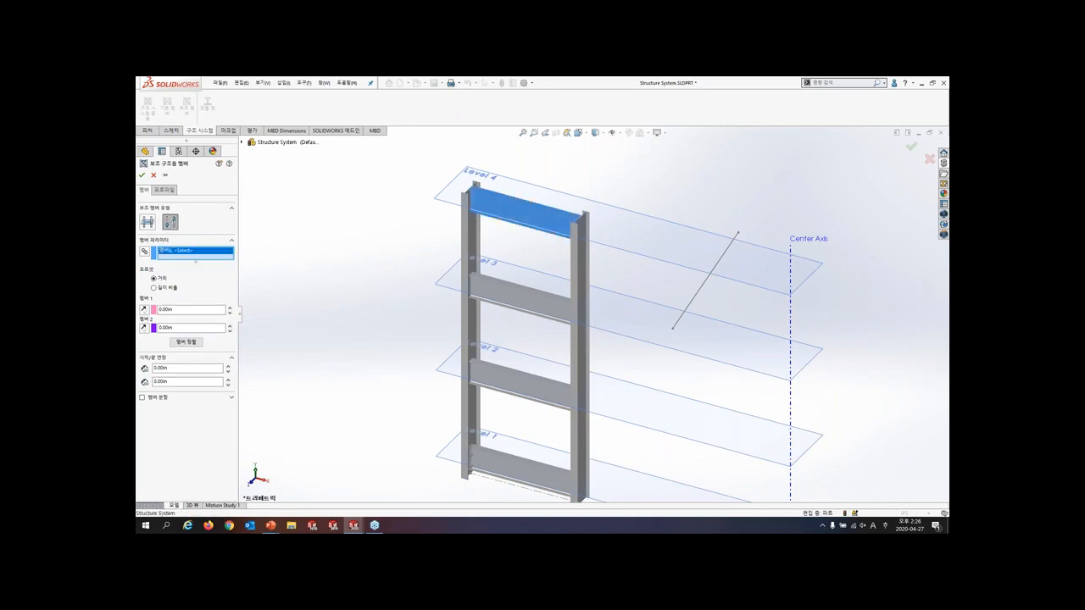
{"action": "left_click", "coordinate": [492, 471]}
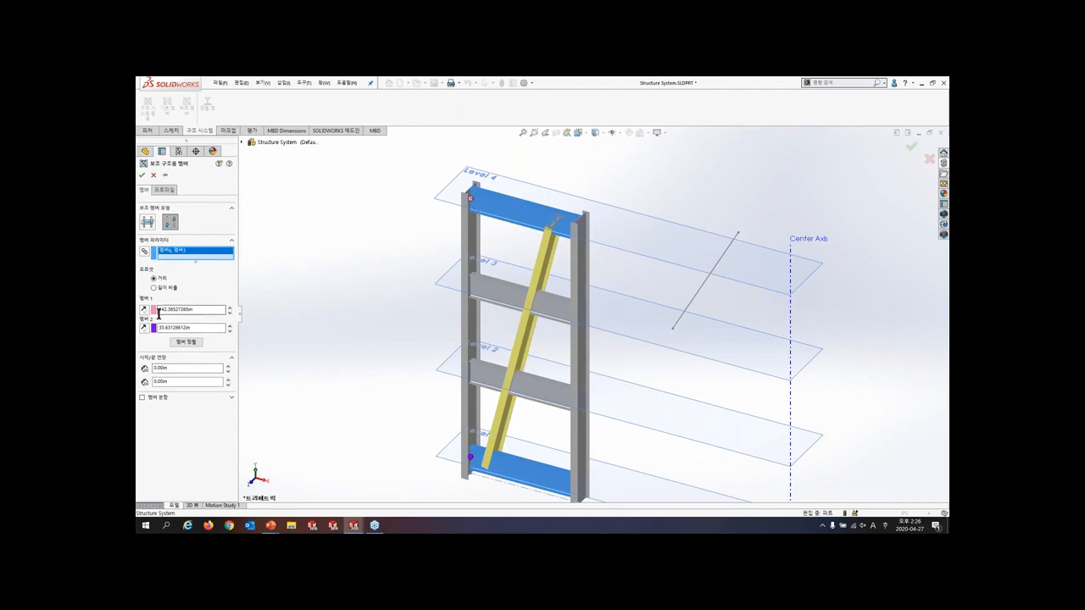
{"action": "left_click", "coordinate": [144, 310]}
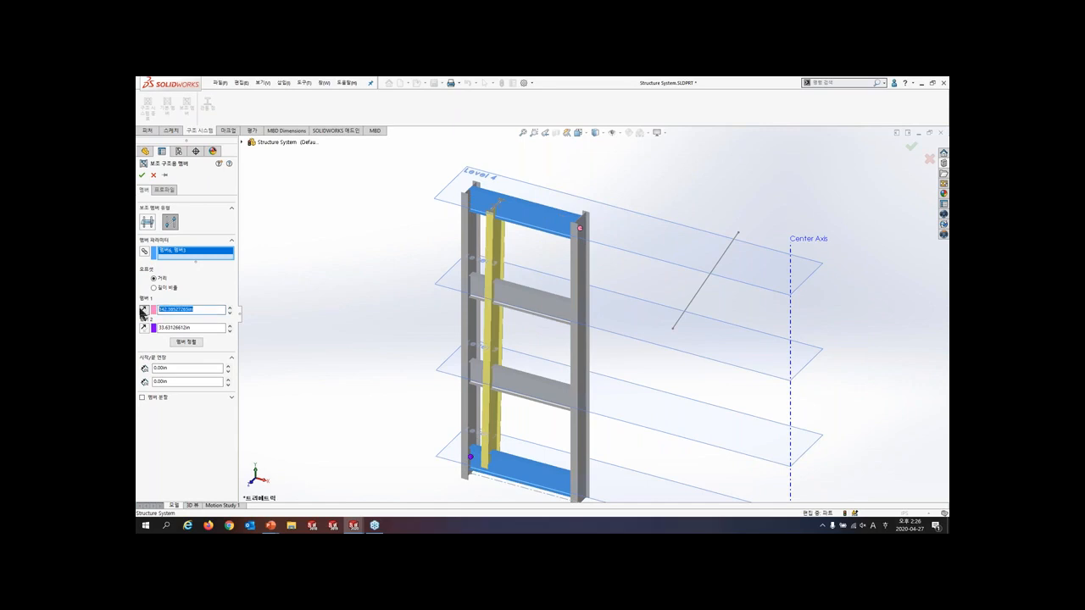
{"action": "left_click", "coordinate": [143, 311]}
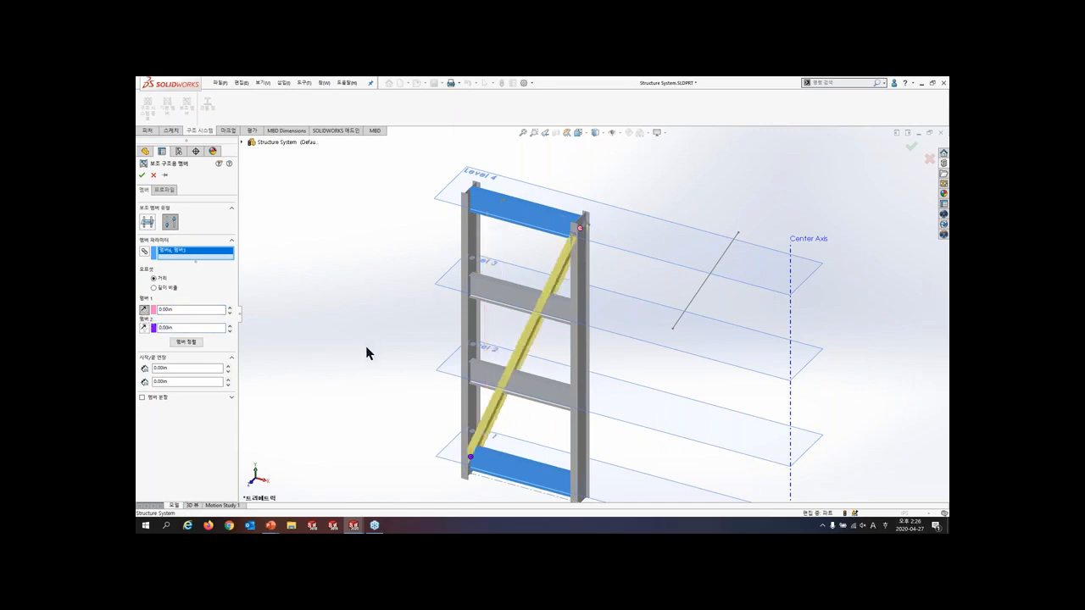
- Rotate the diagonal member's profile alignment to 90 degrees
{"action": "middle_click_drag", "start_coordinate": [455, 348], "coordinate": [477, 311]}
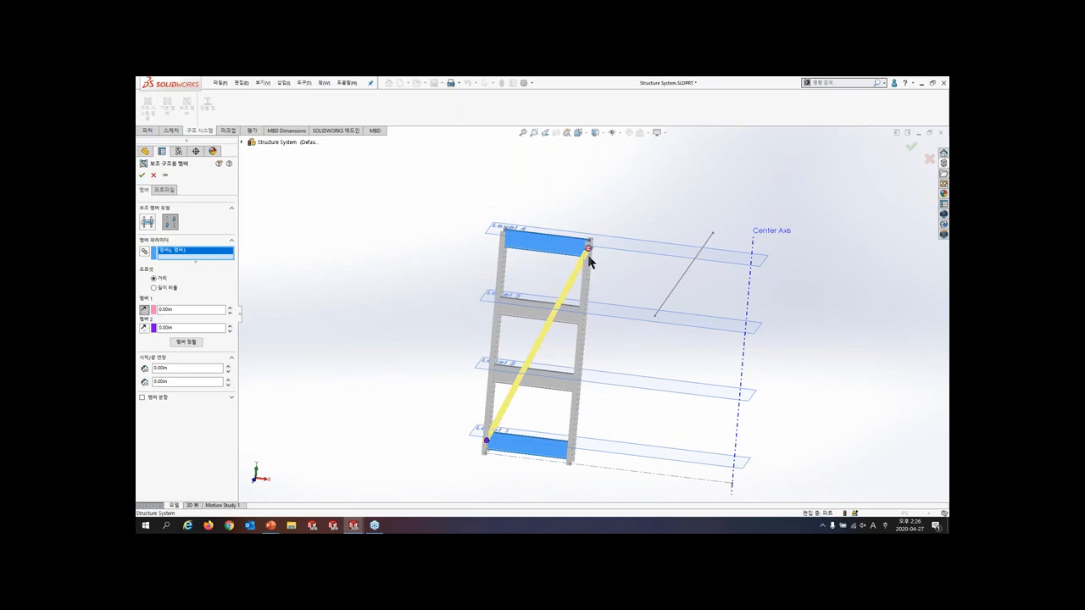
{"action": "left_click", "coordinate": [163, 189]}
{"action": "double_click", "coordinate": [161, 406]}
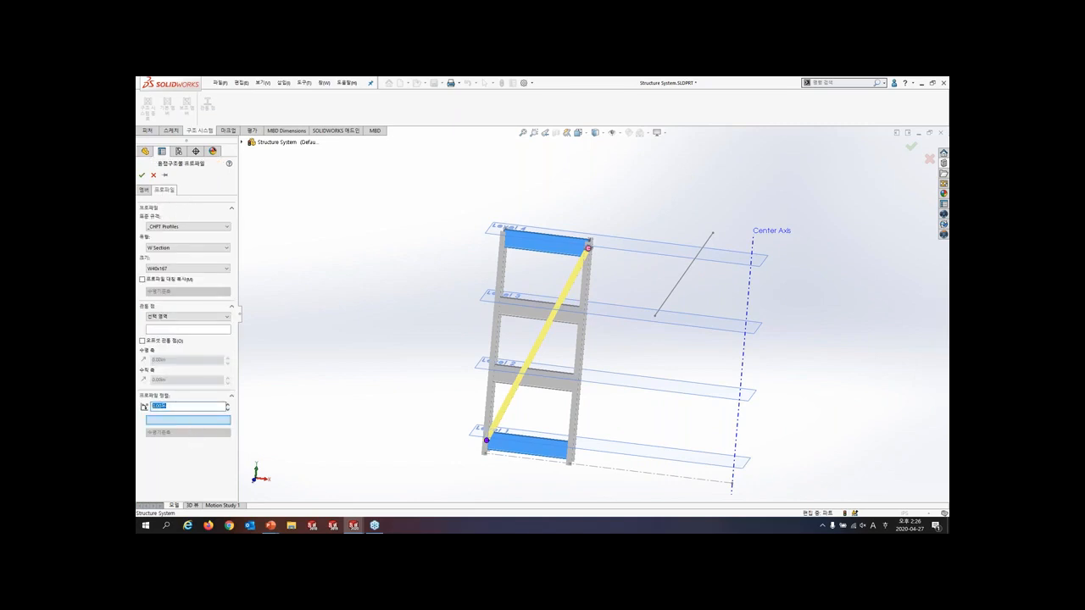
{"action": "type", "text": "90"}
{"action": "key", "text": "Return"}
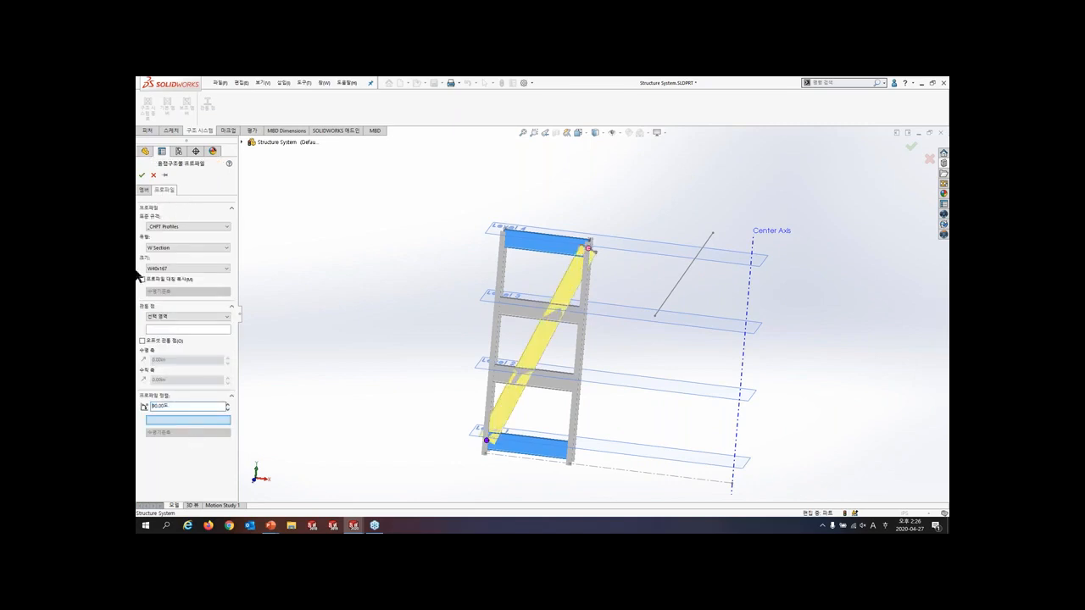
- Split the diagonal member by reference at the Level 3 and Level 2 beams and create it
{"action": "left_click", "coordinate": [144, 189]}
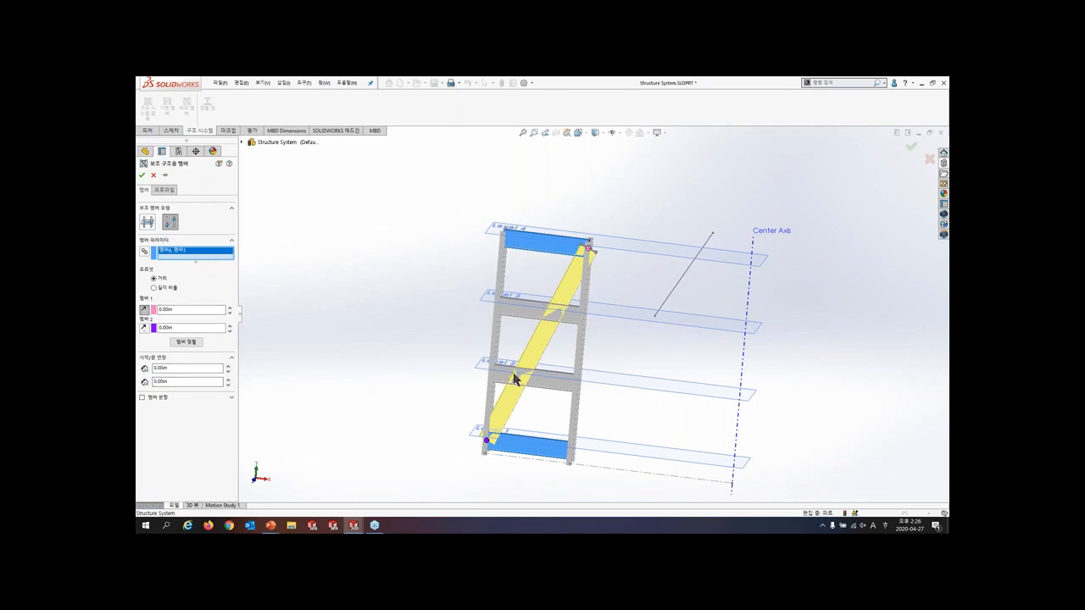
{"action": "left_click", "coordinate": [143, 397]}
{"action": "left_click", "coordinate": [180, 442]}
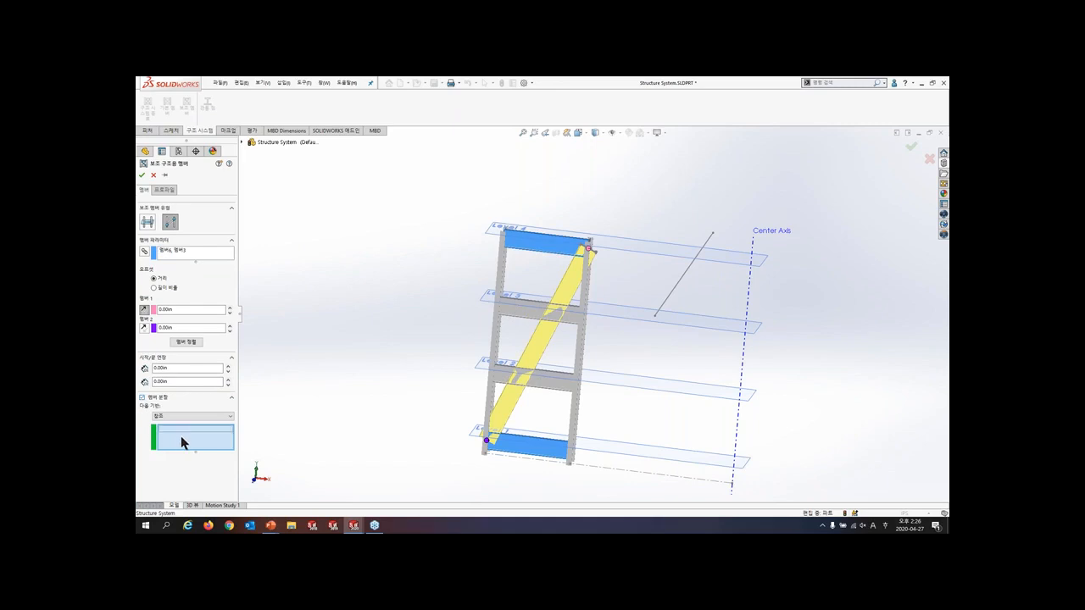
{"action": "left_click", "coordinate": [520, 314]}
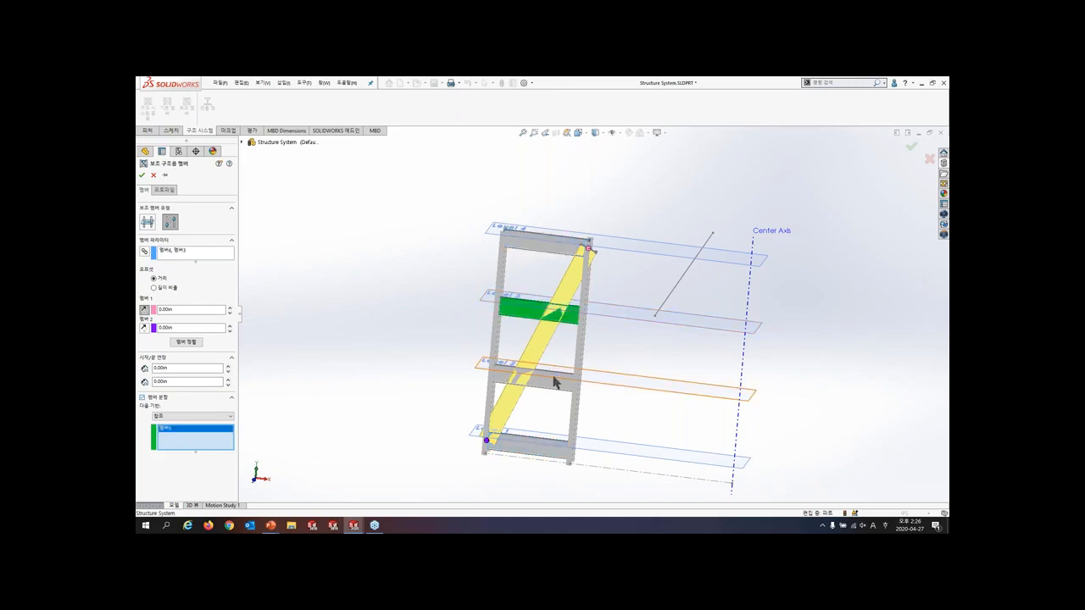
{"action": "left_click", "coordinate": [557, 381]}
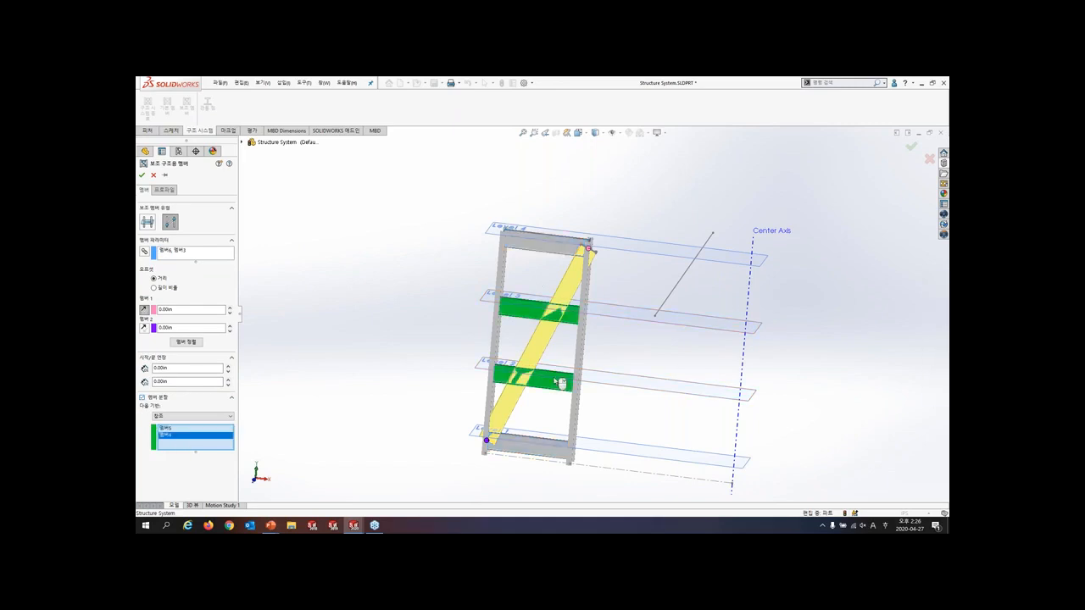
{"action": "left_click", "coordinate": [141, 175]}
- Finish the structure system and apply full-contact planar trim to the simple corners and the two-member corner
{"action": "mouse_move", "coordinate": [501, 332]}
{"action": "middle_mouse_down"}
{"action": "mouse_move", "coordinate": [472, 293]}
{"action": "mouse_move", "coordinate": [485, 277]}
{"action": "mouse_move", "coordinate": [480, 307]}
{"action": "middle_mouse_up"}
{"action": "scroll", "coordinate": [454, 400], "scroll_direction": "down", "scroll_amount": 2}
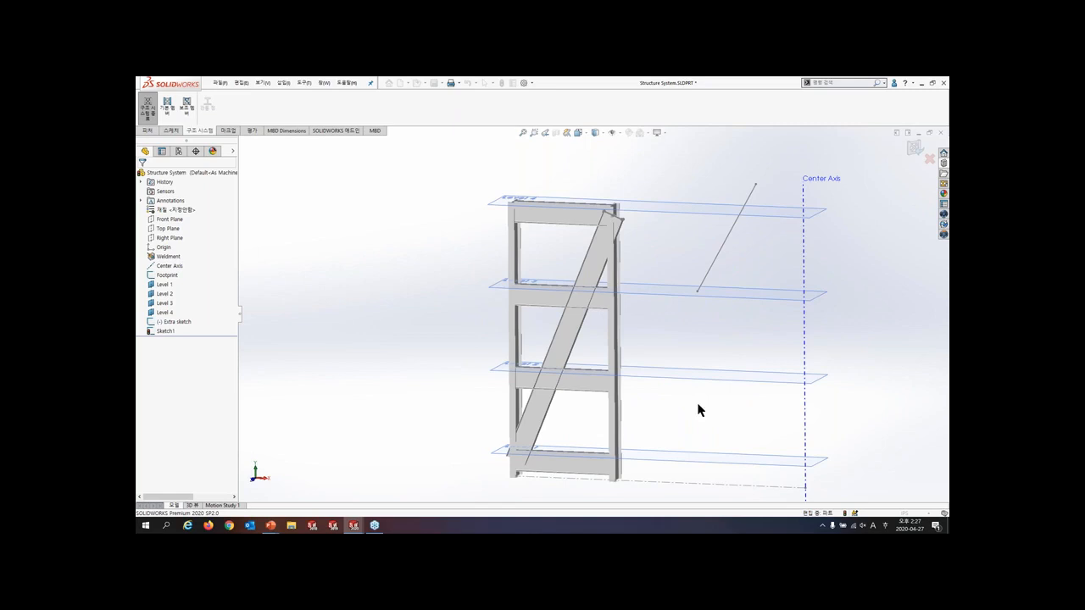
{"action": "left_click", "coordinate": [914, 150]}
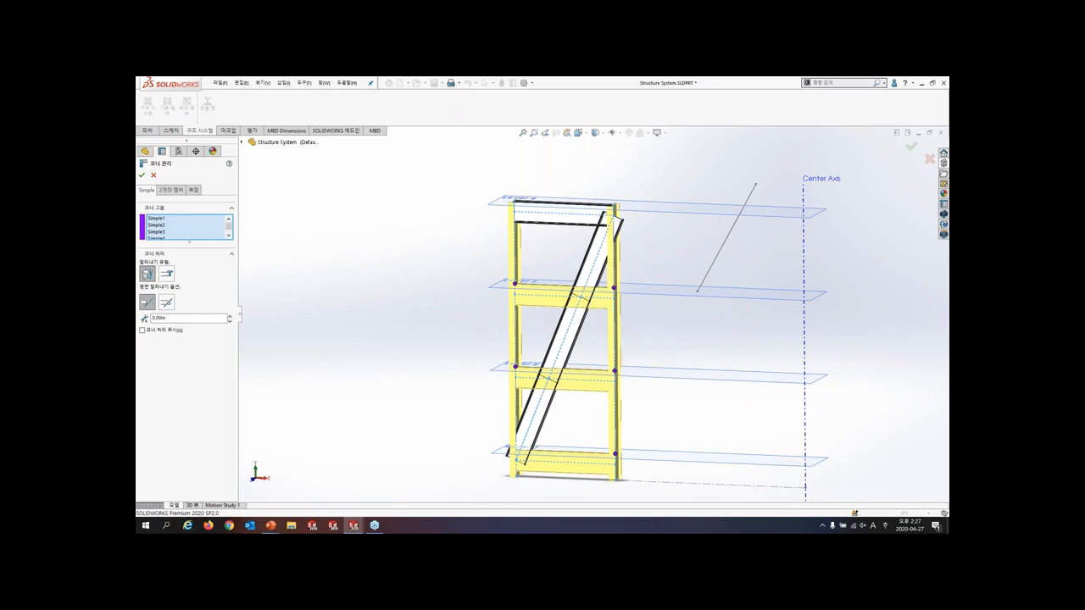
{"action": "left_click", "coordinate": [166, 303]}
{"action": "left_click", "coordinate": [170, 191]}
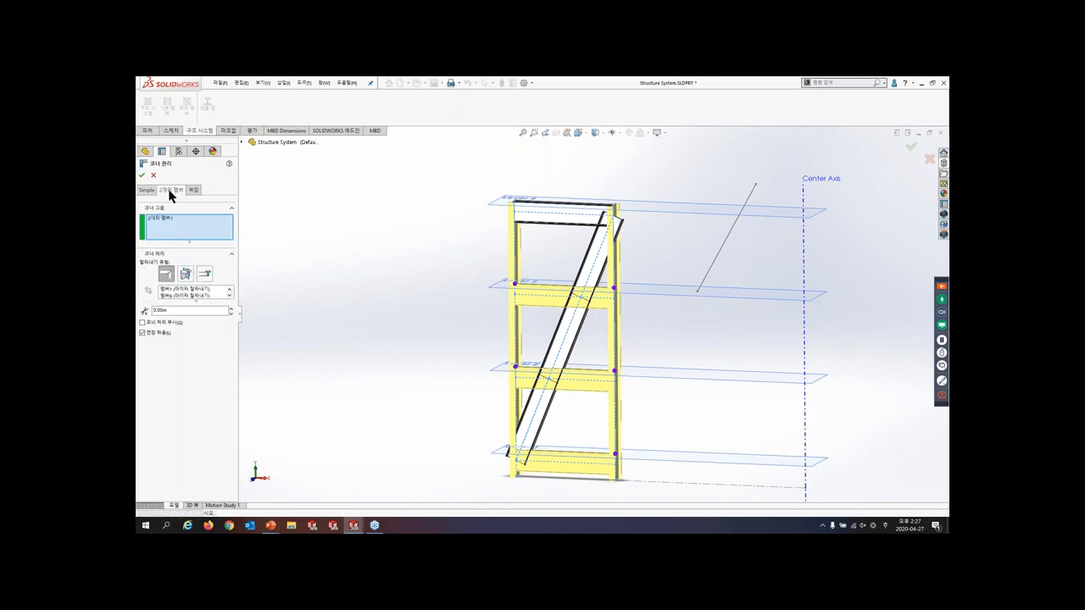
{"action": "left_click", "coordinate": [185, 301]}
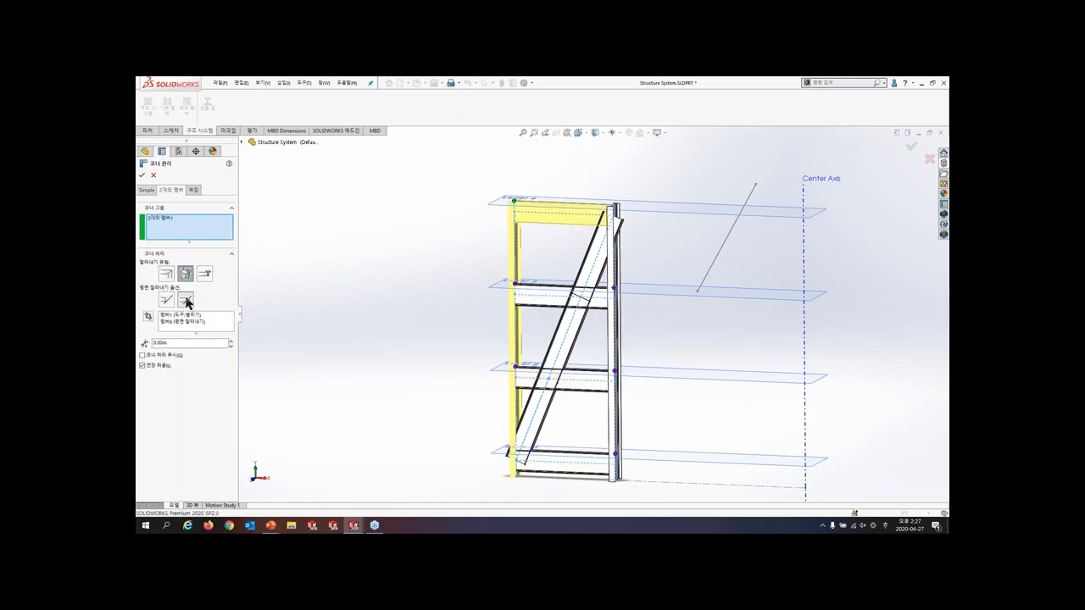
{"action": "left_click", "coordinate": [142, 175]}
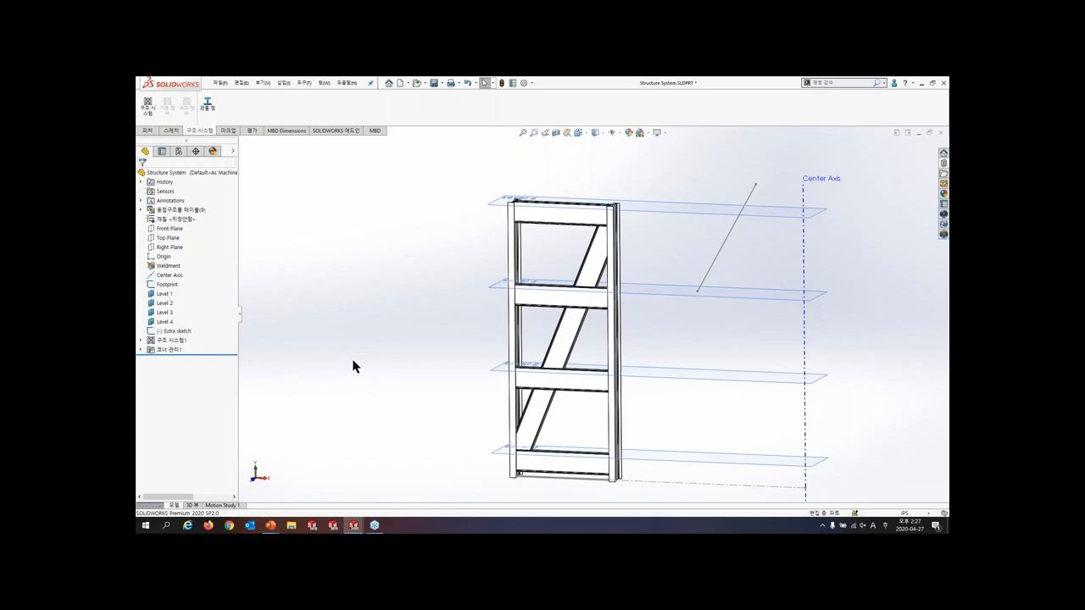
- Examine the trimmed joints between the columns, beams and diagonal brace
{"action": "scroll", "coordinate": [603, 259], "scroll_direction": "down", "scroll_amount": 3}
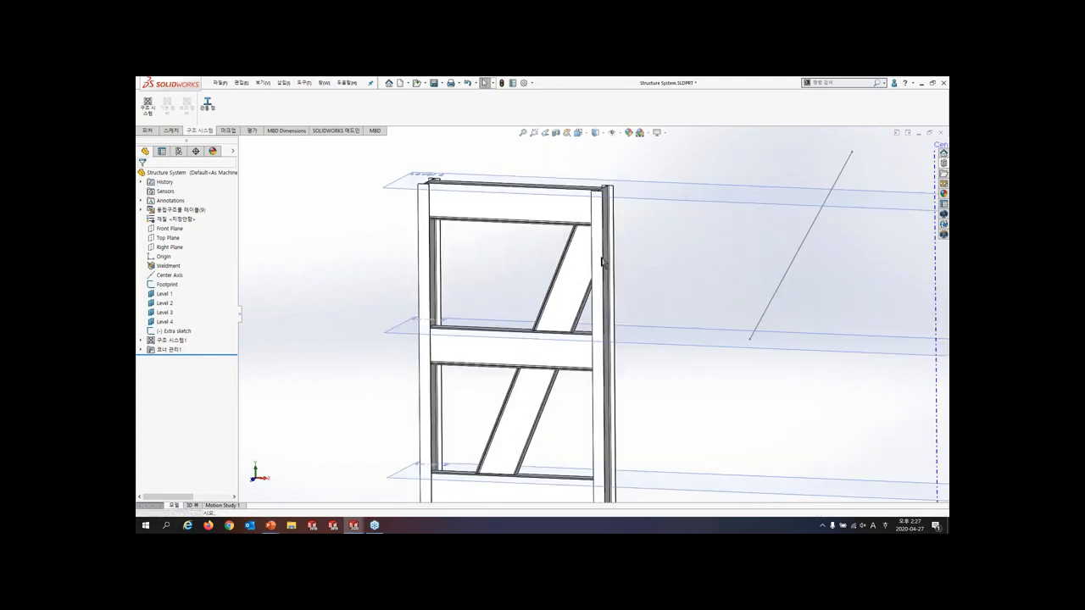
{"action": "mouse_move", "coordinate": [602, 260]}
{"action": "middle_mouse_down"}
{"action": "mouse_move", "coordinate": [613, 262]}
{"action": "mouse_move", "coordinate": [604, 259]}
{"action": "middle_mouse_up"}
{"action": "key", "text": "shift+Tab"}
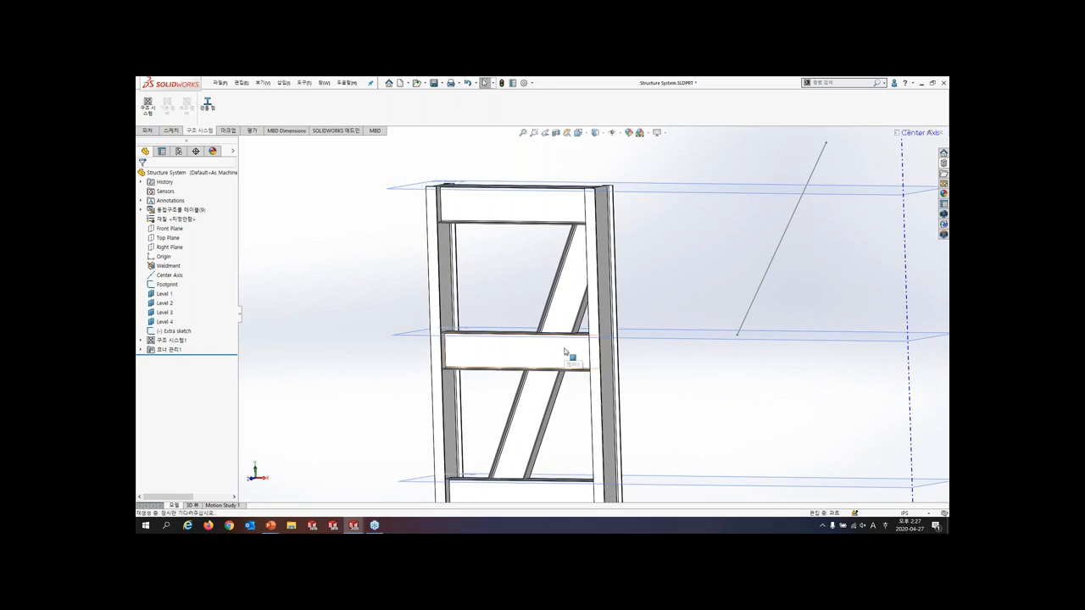
{"action": "key", "text": "Tab"}
{"action": "middle_click_drag", "start_coordinate": [568, 359], "coordinate": [560, 359]}
{"action": "key", "text": "shift+Tab"}
{"action": "scroll", "coordinate": [557, 352], "scroll_direction": "up", "scroll_amount": 6}
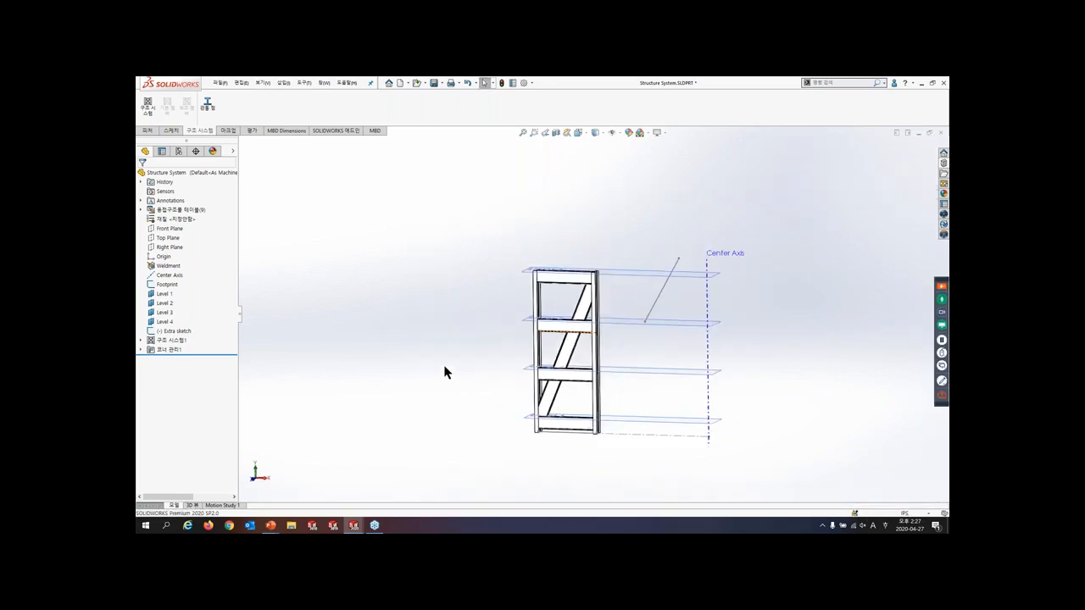
- Circular-pattern the structure system around the Center Axis with 10 equally spaced instances over 360 degrees
{"action": "key", "text": "s"}
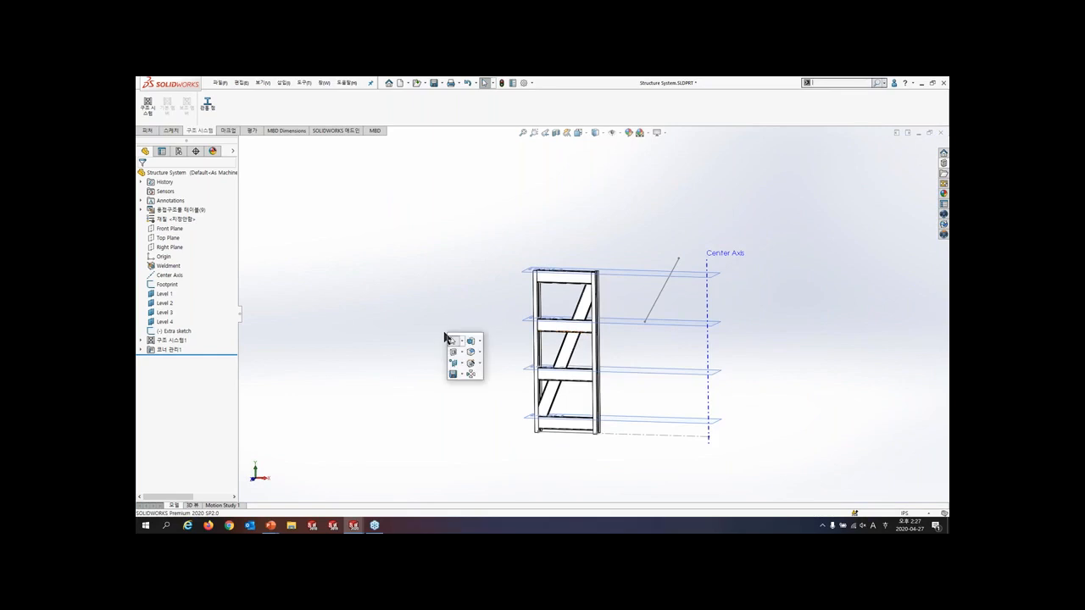
{"action": "left_click", "coordinate": [469, 375]}
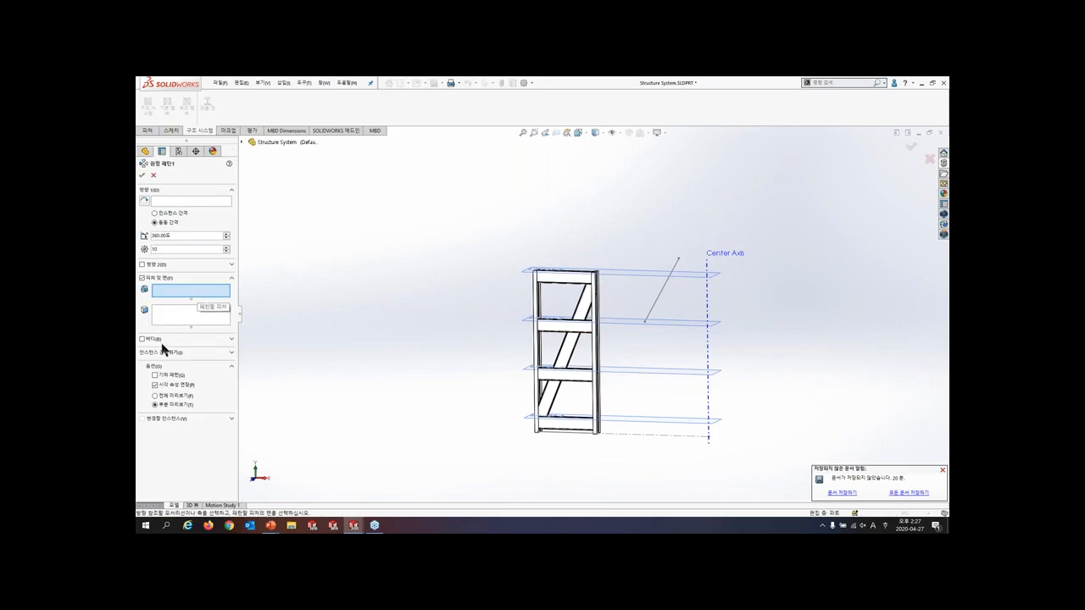
{"action": "left_click", "coordinate": [142, 339]}
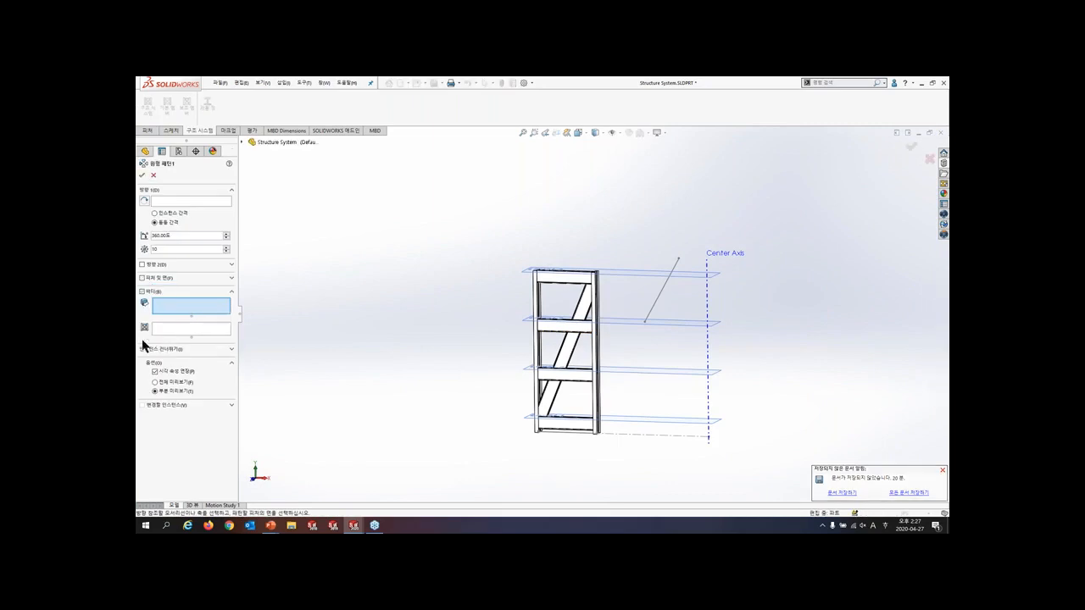
{"action": "left_click", "coordinate": [547, 330]}
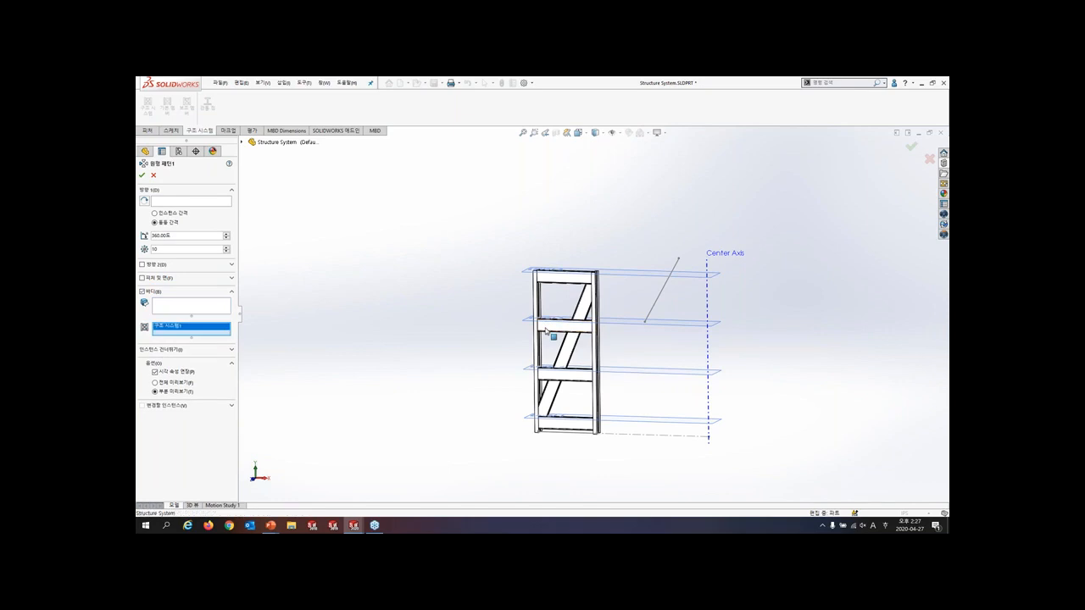
{"action": "left_click", "coordinate": [180, 201]}
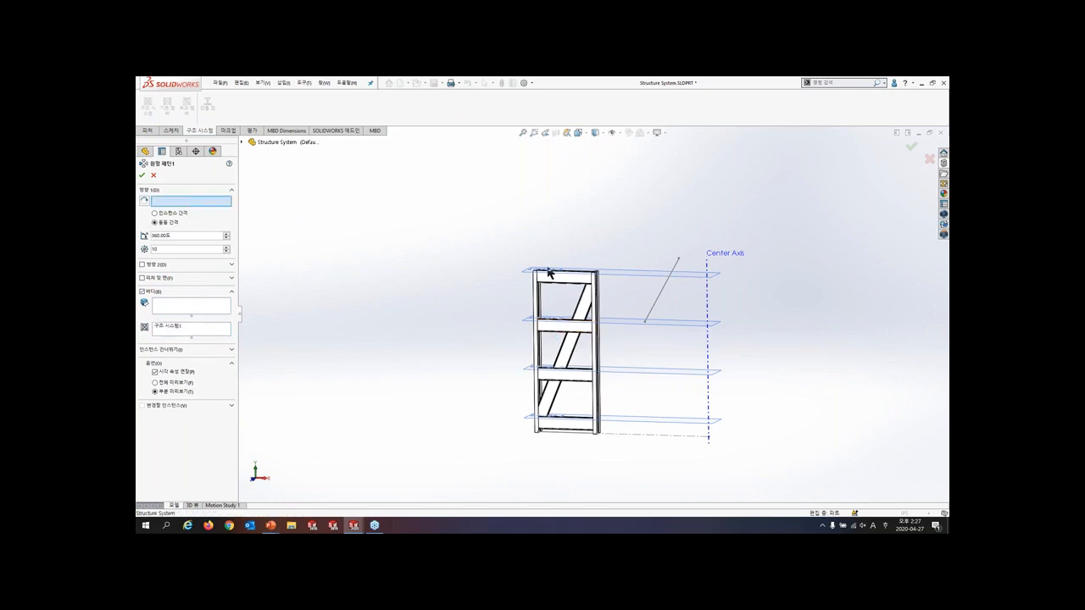
{"action": "left_click", "coordinate": [708, 300]}
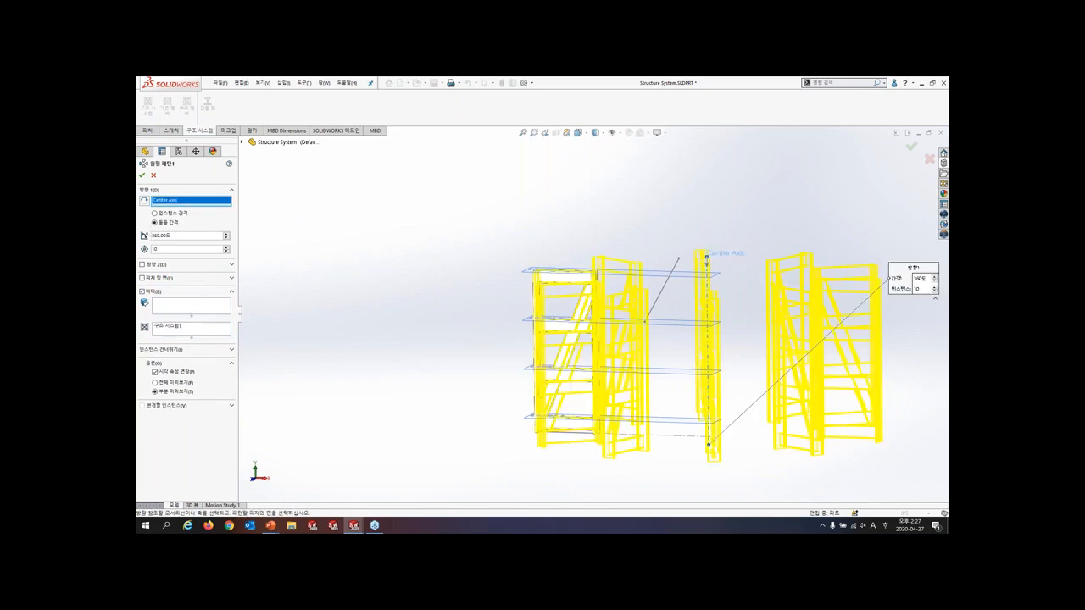
{"action": "scroll", "coordinate": [711, 299], "scroll_direction": "up", "scroll_amount": 1}
{"action": "middle_click_drag", "start_coordinate": [711, 299], "coordinate": [708, 329]}
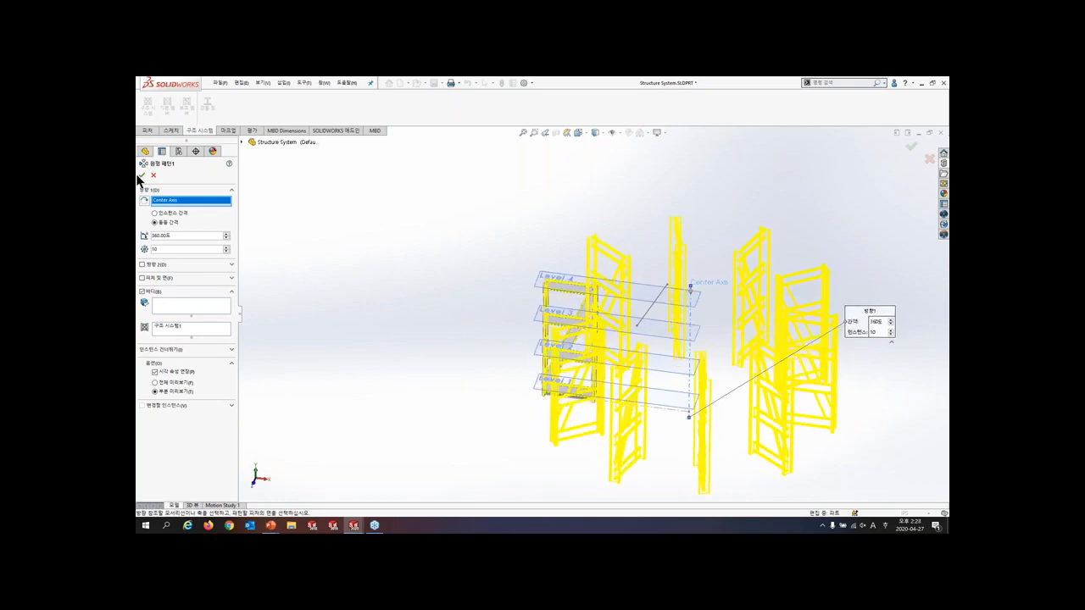
{"action": "left_click", "coordinate": [142, 177]}
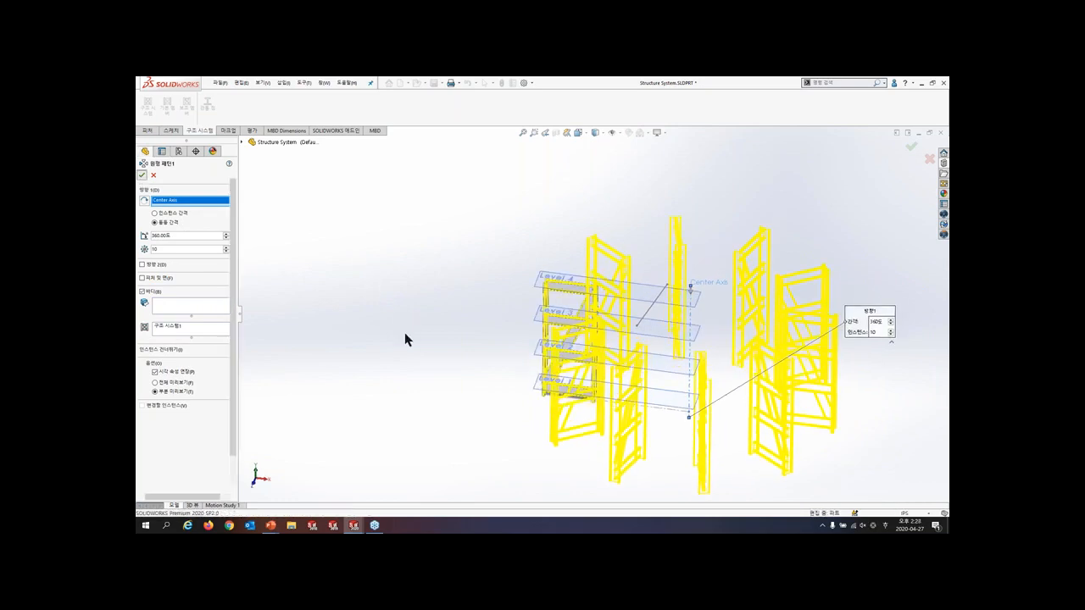
{"action": "middle_click_drag", "start_coordinate": [664, 330], "coordinate": [702, 333]}
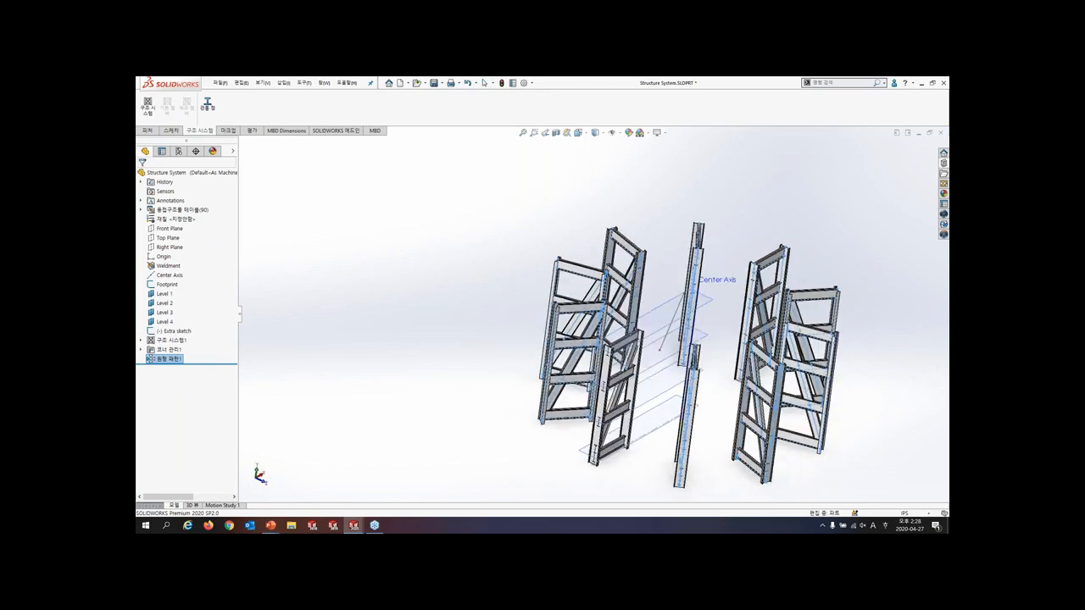
{"action": "scroll", "coordinate": [670, 393], "scroll_direction": "down", "scroll_amount": 3}
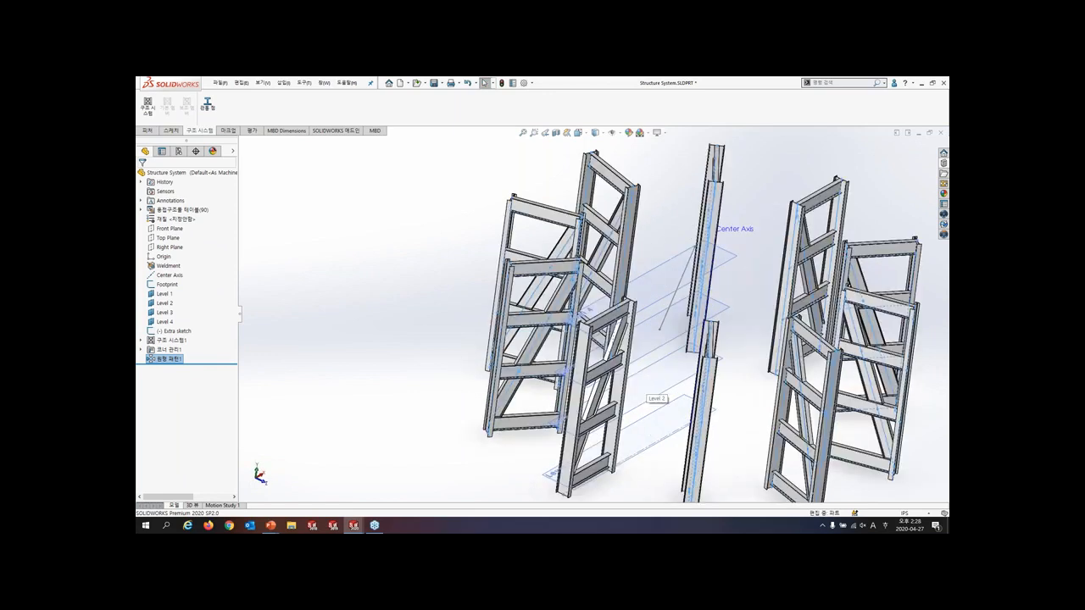
{"action": "left_click", "coordinate": [343, 299]}
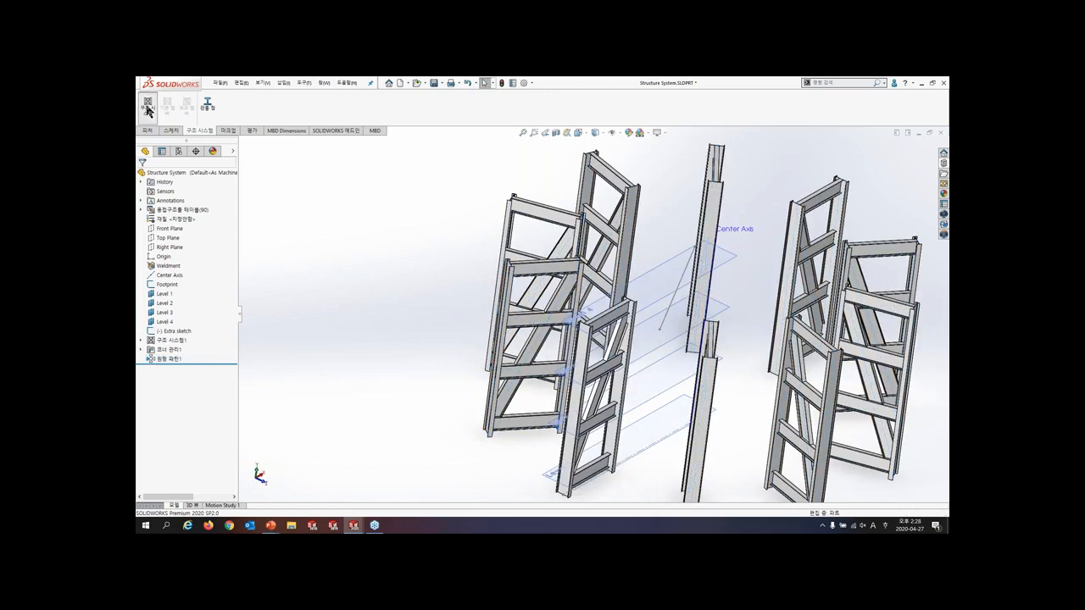
- Start a second structure system with support-plane secondary members and pair the adjacent outer columns of two neighbouring frames
{"action": "left_click", "coordinate": [147, 107]}
{"action": "left_click", "coordinate": [186, 107]}
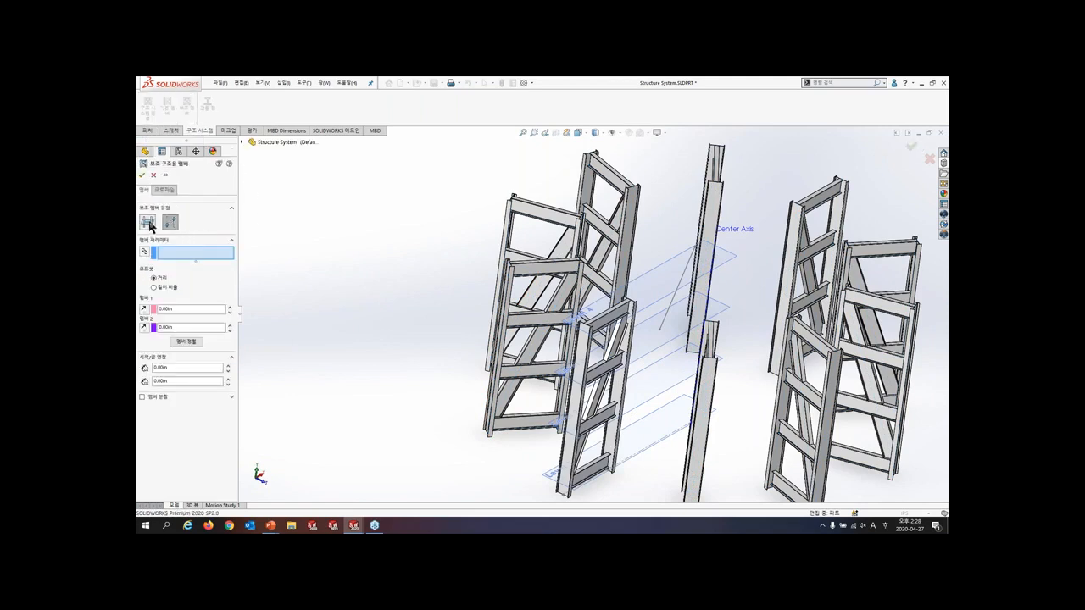
{"action": "left_click", "coordinate": [148, 222]}
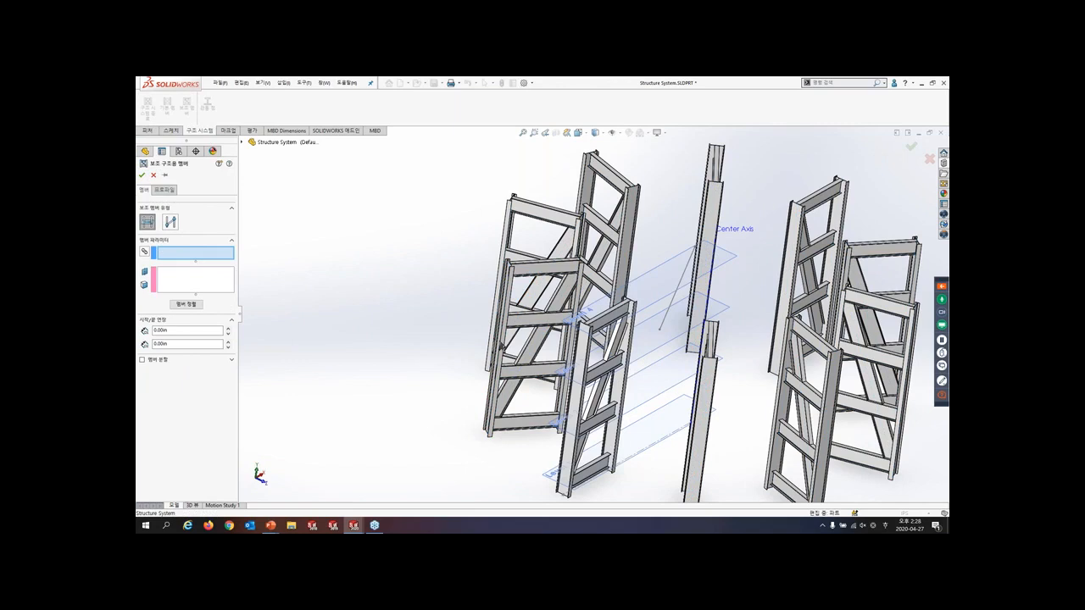
{"action": "left_click", "coordinate": [499, 343]}
{"action": "left_click", "coordinate": [575, 421]}
{"action": "mouse_move", "coordinate": [507, 404]}
{"action": "middle_mouse_down"}
{"action": "mouse_move", "coordinate": [479, 391]}
{"action": "mouse_move", "coordinate": [499, 394]}
{"action": "middle_mouse_up"}
- Assign the Level 1, Level 2, Level 3 and Level 4 planes as supports for the outer secondary members
{"action": "left_click", "coordinate": [202, 282]}
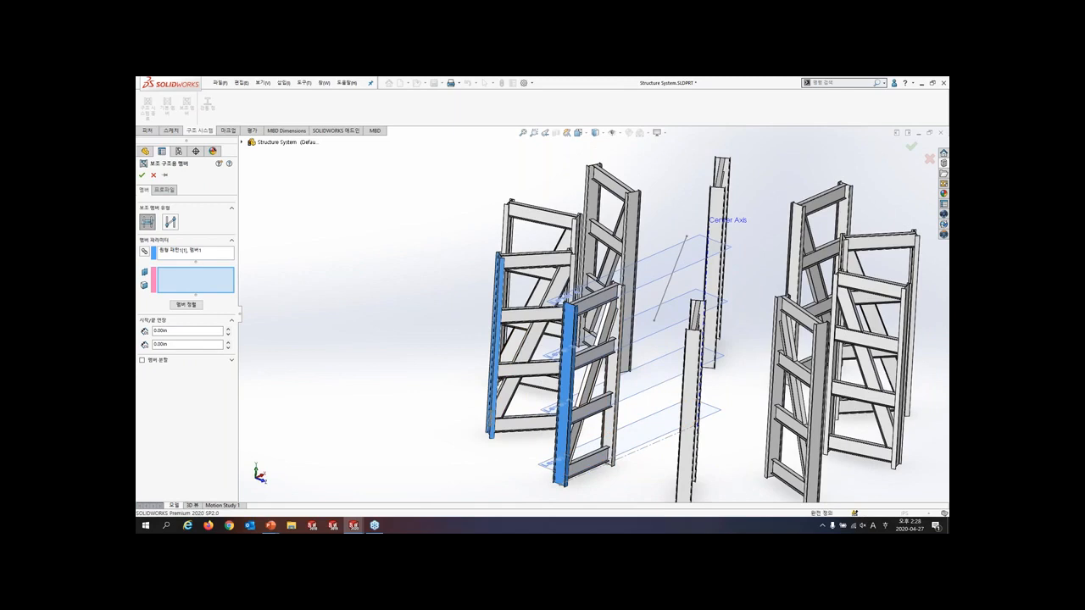
{"action": "left_click", "coordinate": [547, 464]}
{"action": "left_click", "coordinate": [550, 409]}
{"action": "left_click", "coordinate": [552, 355]}
{"action": "left_click", "coordinate": [556, 301]}
- Locate the outer beams' pierce point at the middle of the W40x167 profile's top flange and create the members
{"action": "left_click", "coordinate": [164, 190]}
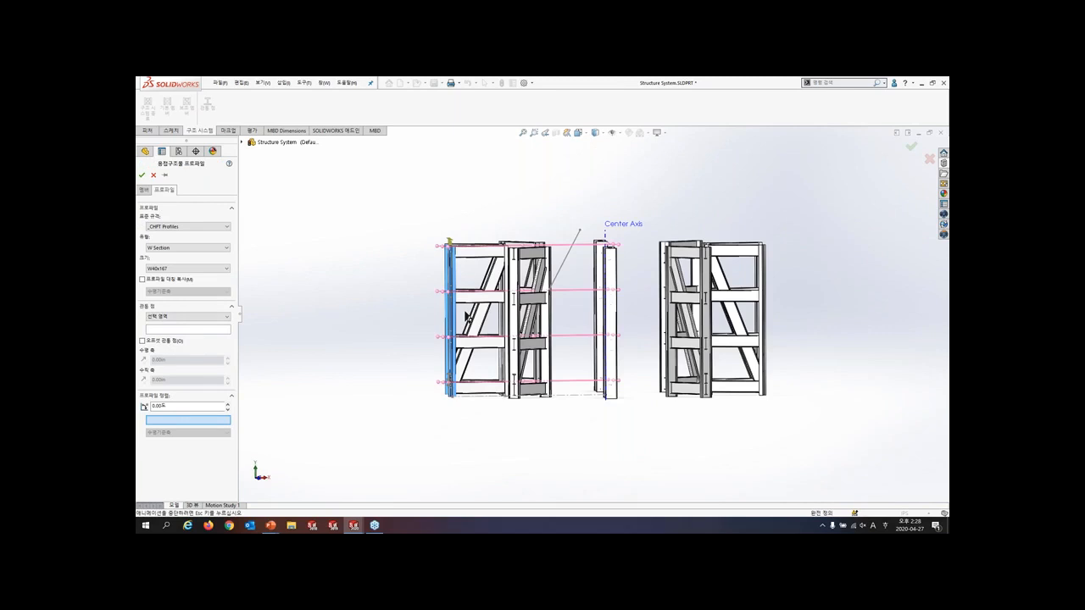
{"action": "left_click", "coordinate": [141, 174]}
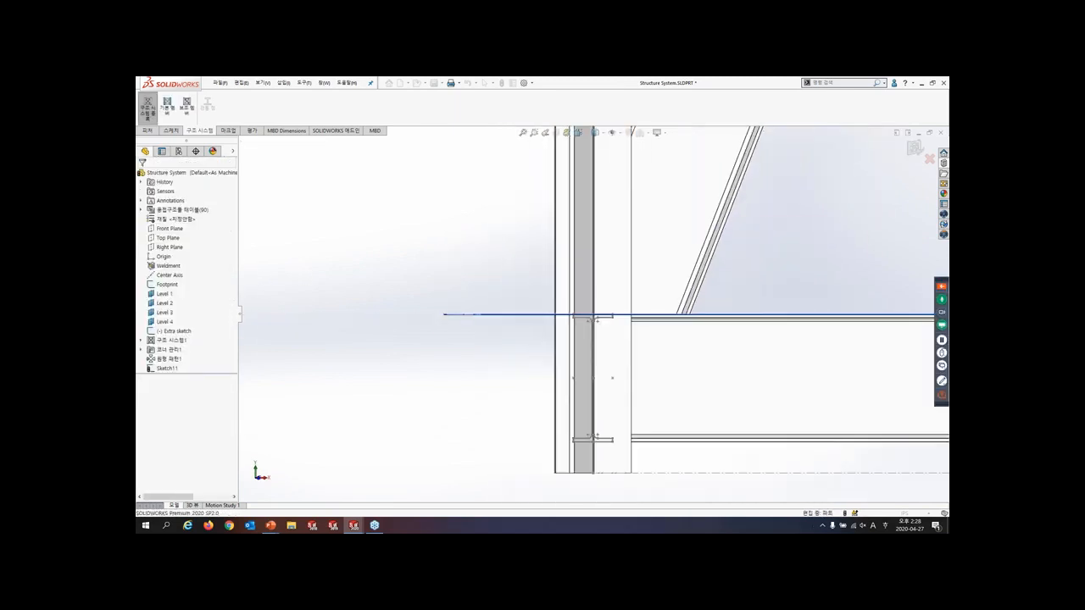
{"action": "middle_click_drag", "start_coordinate": [485, 347], "coordinate": [545, 366]}
{"action": "scroll", "coordinate": [546, 366], "scroll_direction": "up", "scroll_amount": 5}
- Begin another set of support-plane secondary members between the adjacent inner columns of the same two frames
{"action": "key", "text": "Return"}
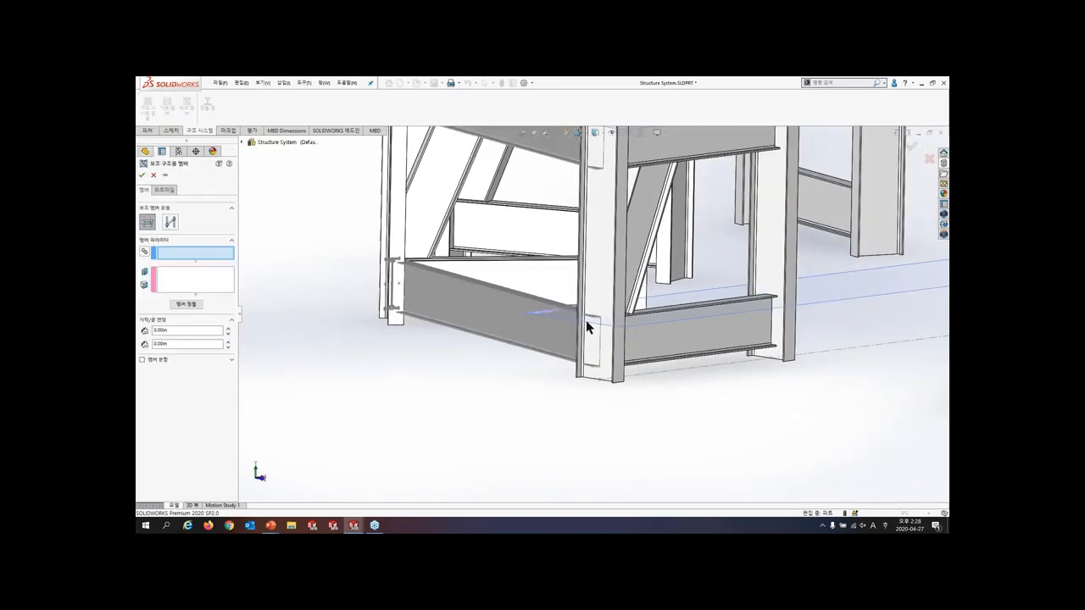
{"action": "scroll", "coordinate": [589, 320], "scroll_direction": "up", "scroll_amount": 8}
{"action": "scroll", "coordinate": [616, 234], "scroll_direction": "down", "scroll_amount": 2}
{"action": "scroll", "coordinate": [616, 234], "scroll_direction": "down", "scroll_amount": 3}
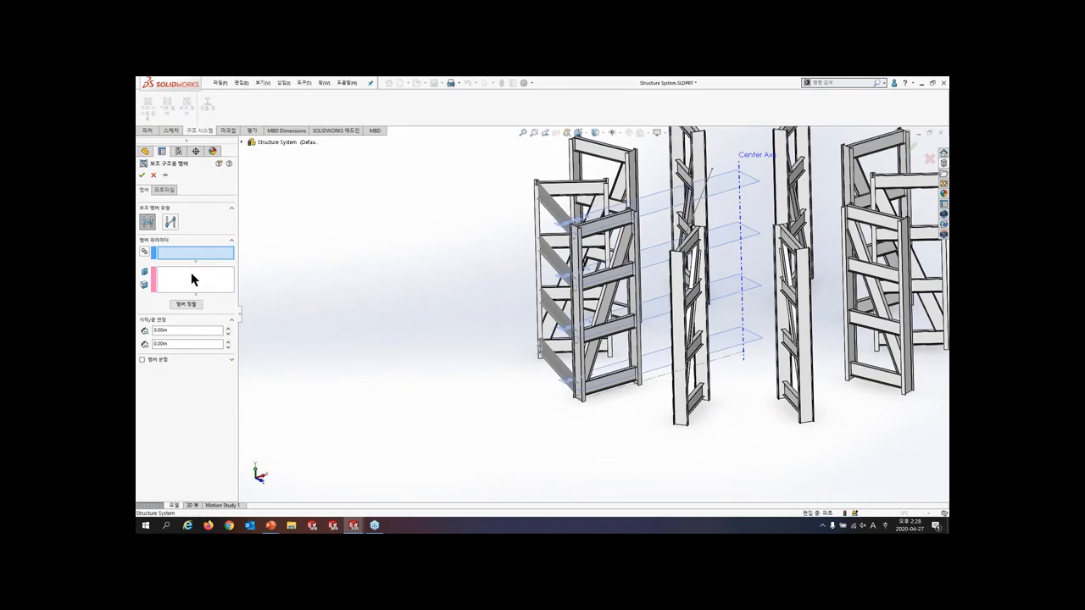
{"action": "left_click", "coordinate": [637, 252]}
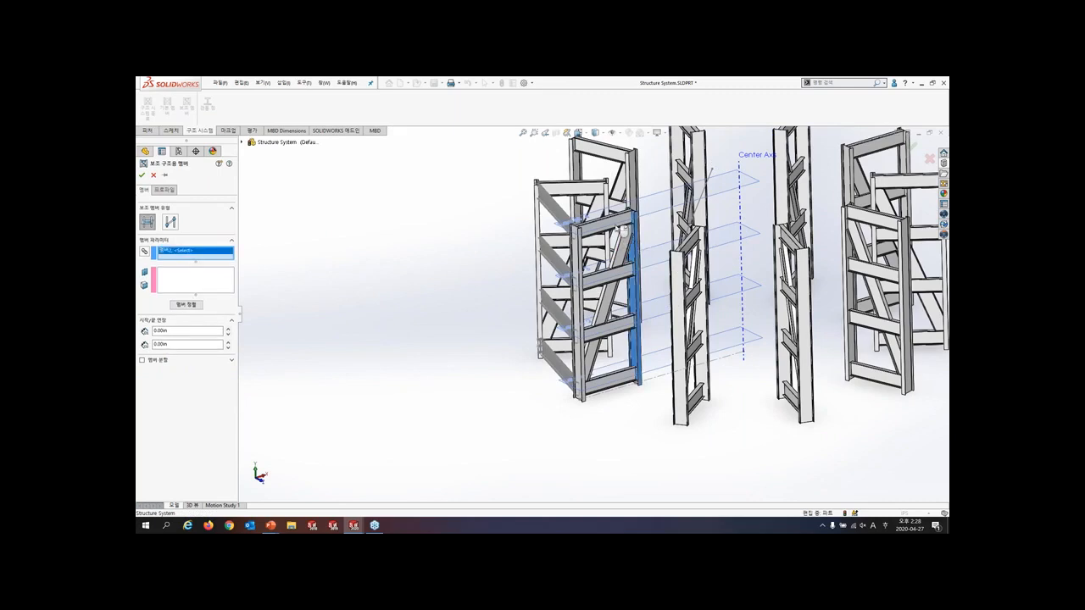
{"action": "left_click", "coordinate": [608, 205]}
{"action": "left_click", "coordinate": [167, 284]}
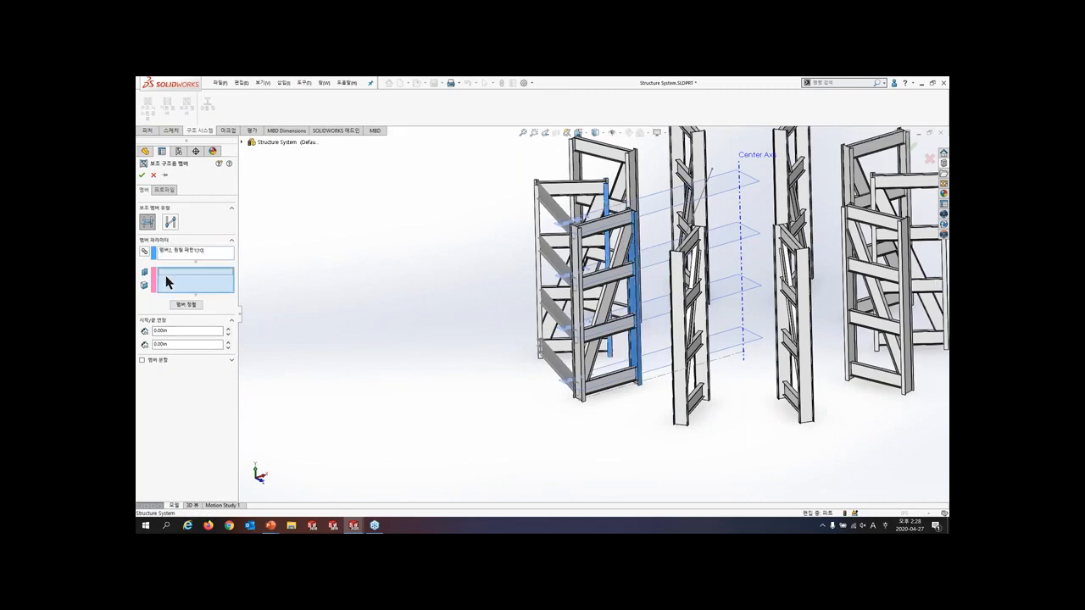
- Assign the planes Level 4 down to Level 1 as supports for the inner secondary members
{"action": "left_click", "coordinate": [710, 174]}
{"action": "left_click", "coordinate": [678, 241]}
{"action": "left_click", "coordinate": [653, 320]}
{"action": "left_click", "coordinate": [657, 373]}
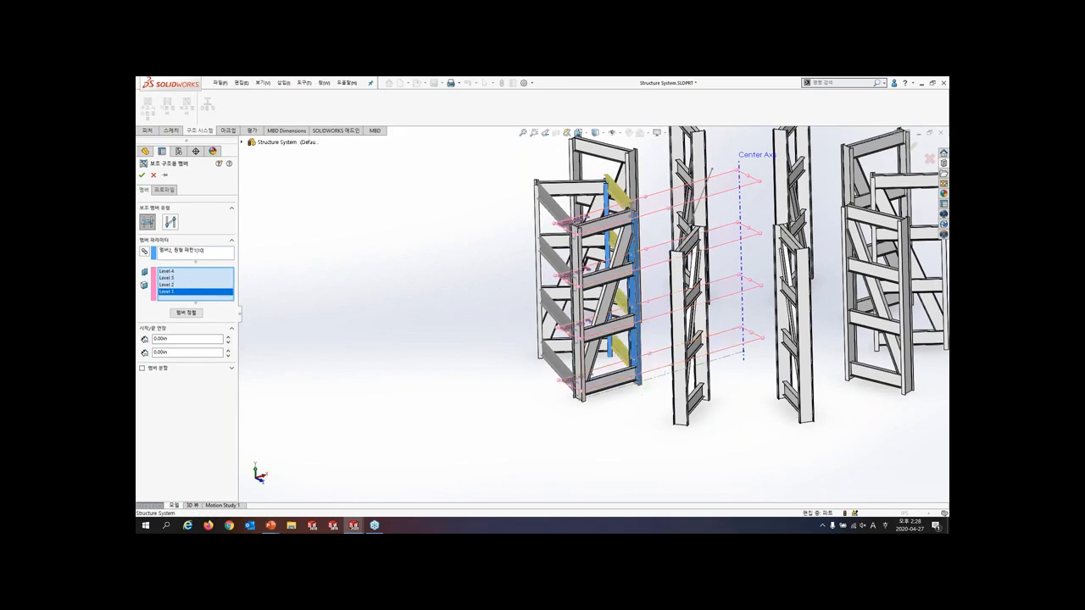
- Locate the inner beams' pierce point at the top flange middle of the W40x167 profile and create the members
{"action": "left_click", "coordinate": [164, 190]}
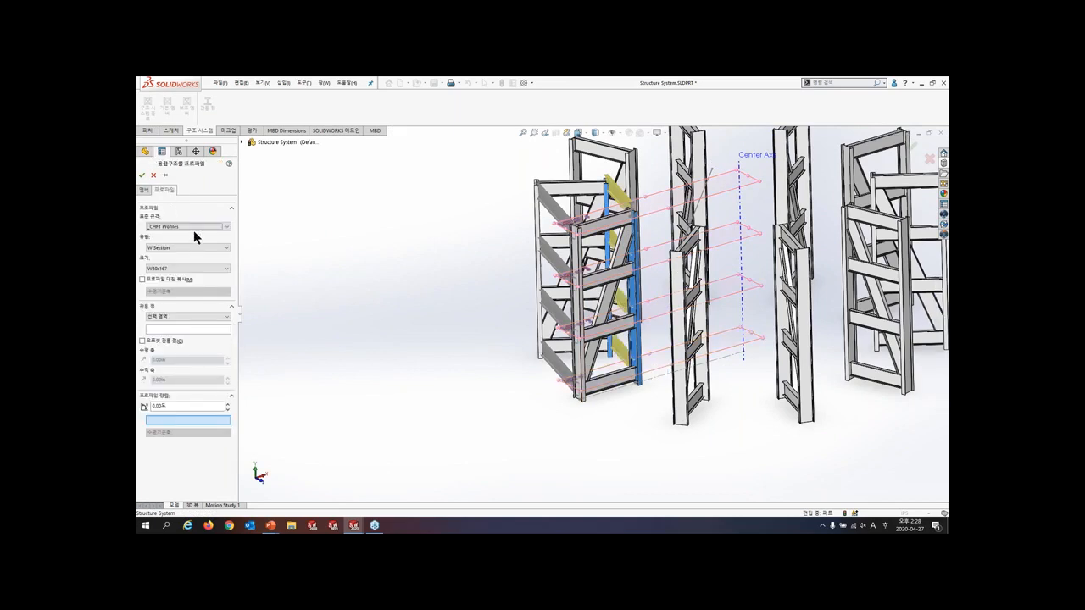
{"action": "left_click", "coordinate": [192, 331]}
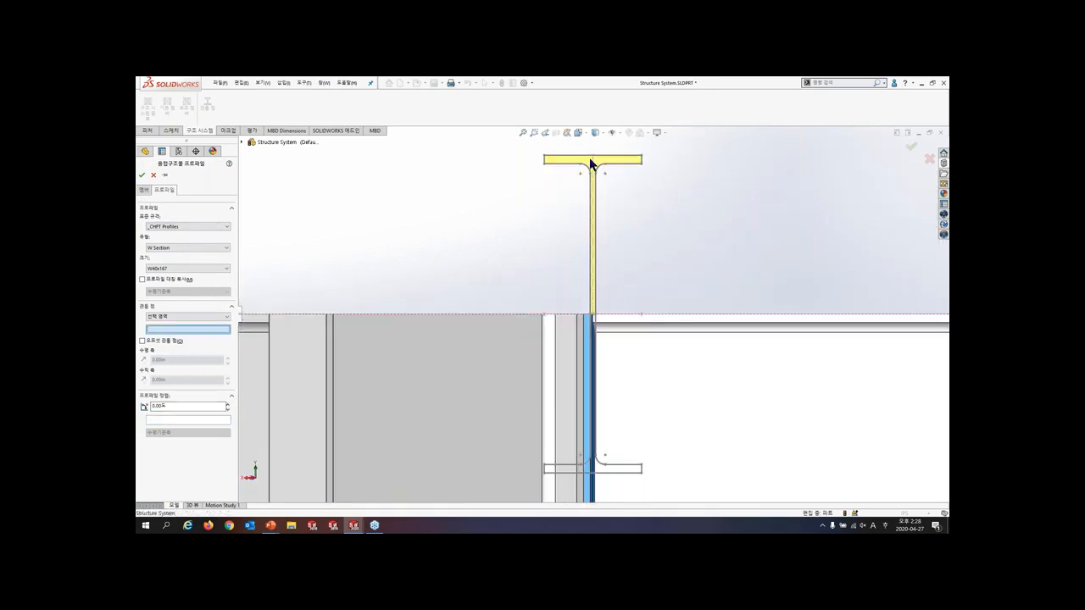
{"action": "left_click", "coordinate": [593, 158]}
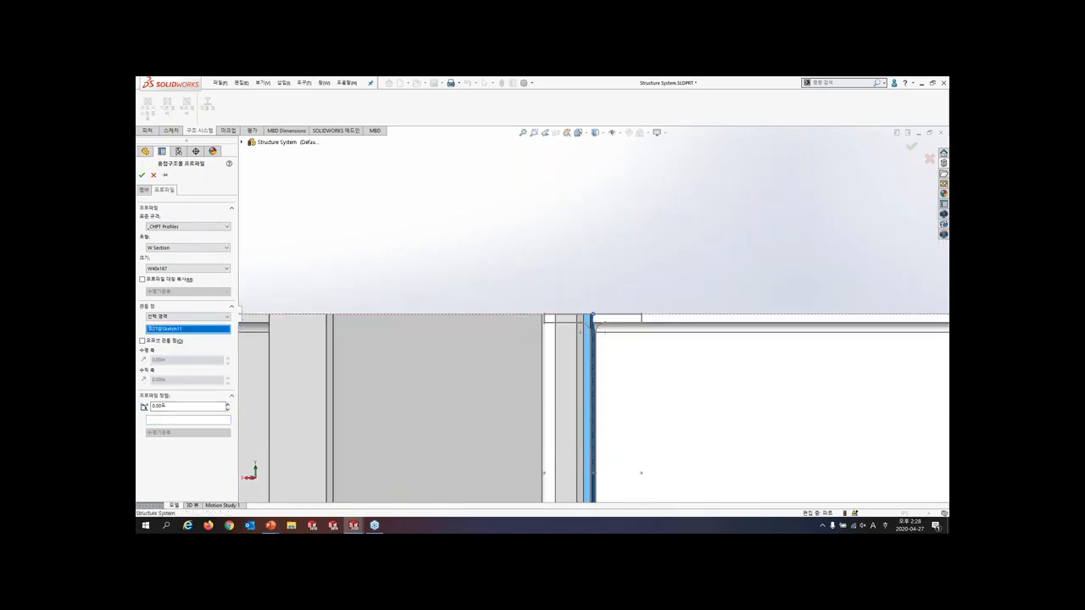
{"action": "left_click", "coordinate": [143, 176]}
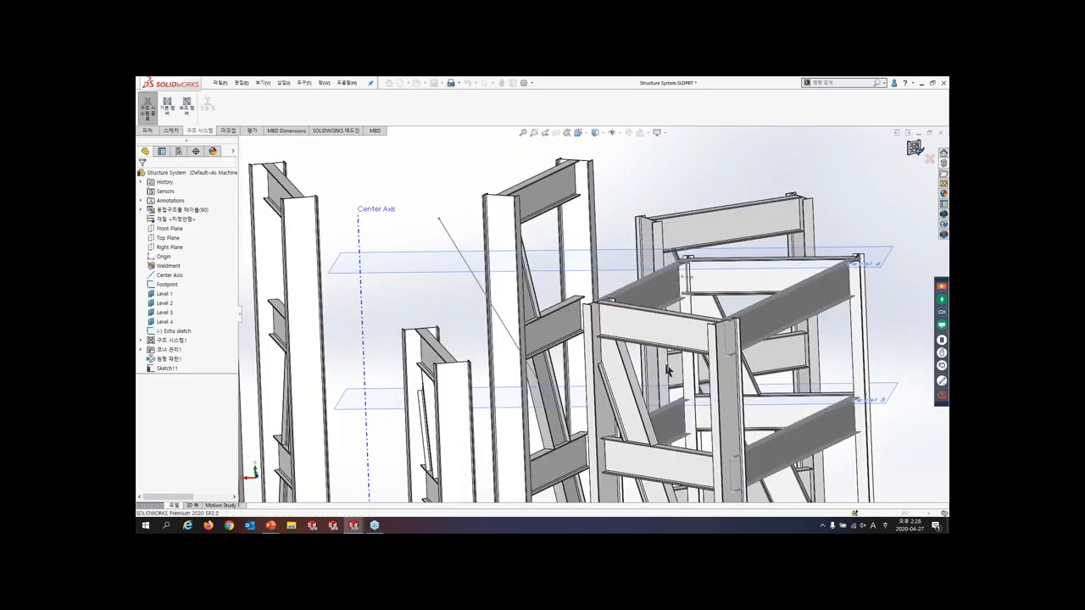
- Apply full-contact planar trim to the second structure system's simple corners and accept its two-member corner treatment
{"action": "left_click", "coordinate": [166, 303]}
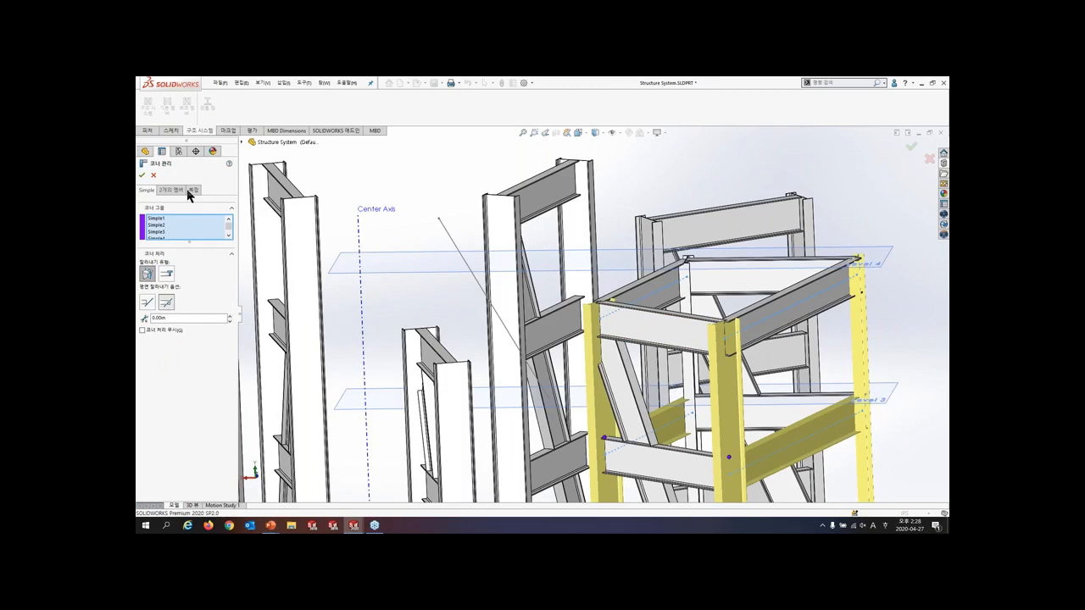
{"action": "left_click", "coordinate": [172, 188]}
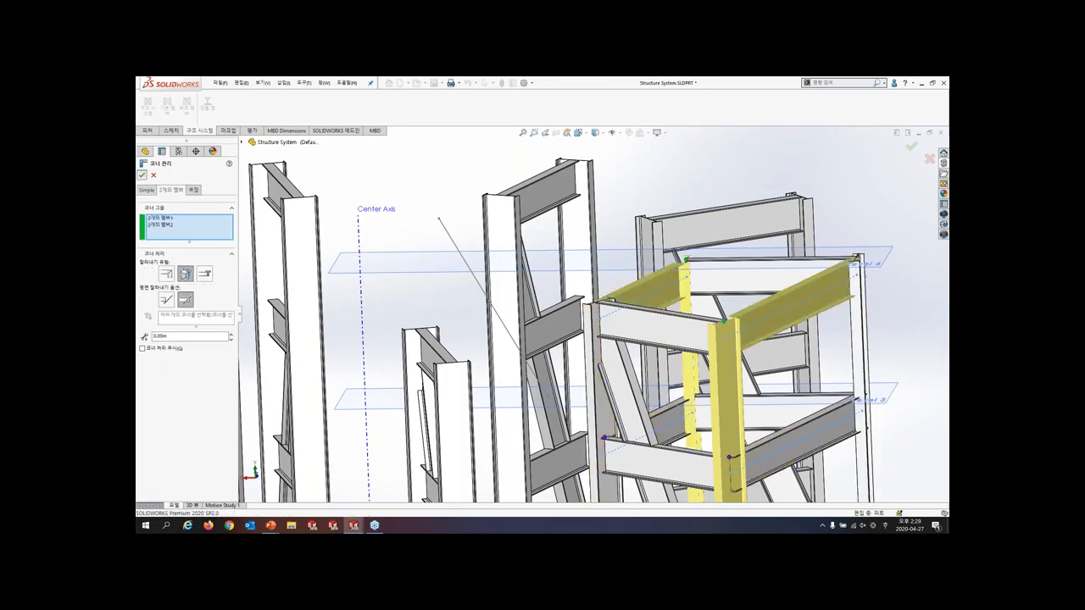
{"action": "left_click", "coordinate": [142, 175]}
{"action": "scroll", "coordinate": [599, 319], "scroll_direction": "up", "scroll_amount": 7}
{"action": "mouse_move", "coordinate": [678, 377]}
{"action": "middle_mouse_down"}
{"action": "mouse_move", "coordinate": [556, 389]}
{"action": "mouse_move", "coordinate": [514, 442]}
{"action": "middle_mouse_up"}
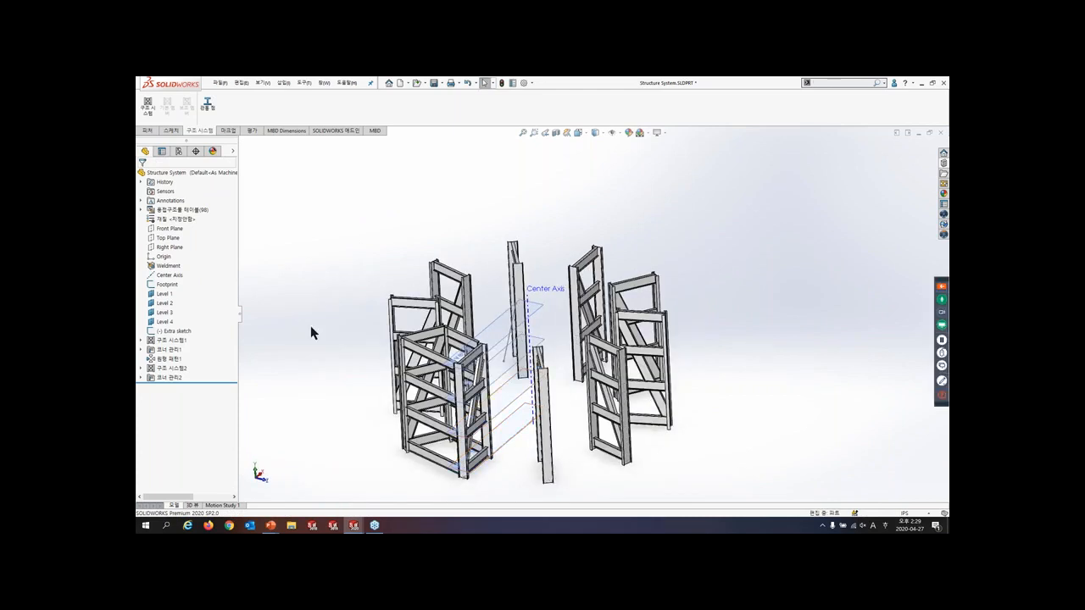
- Circular-pattern the connecting-beam structure system around the Center Axis with 10 equally spaced instances over 360 degrees
{"action": "key", "text": "s"}
{"action": "left_click", "coordinate": [335, 370]}
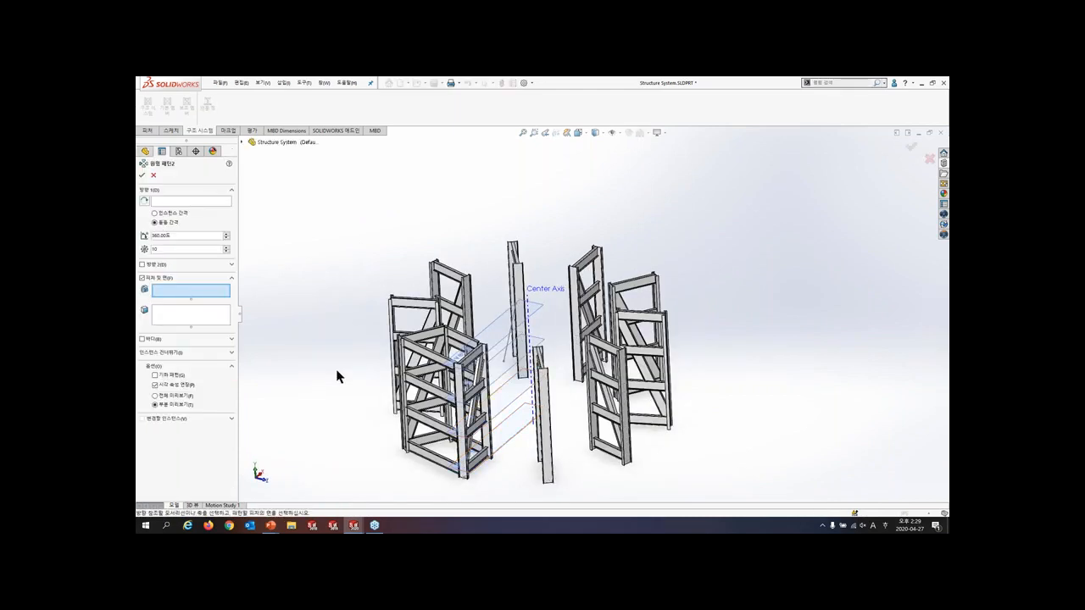
{"action": "left_click", "coordinate": [142, 339]}
{"action": "left_click", "coordinate": [174, 332]}
{"action": "left_click", "coordinate": [441, 363]}
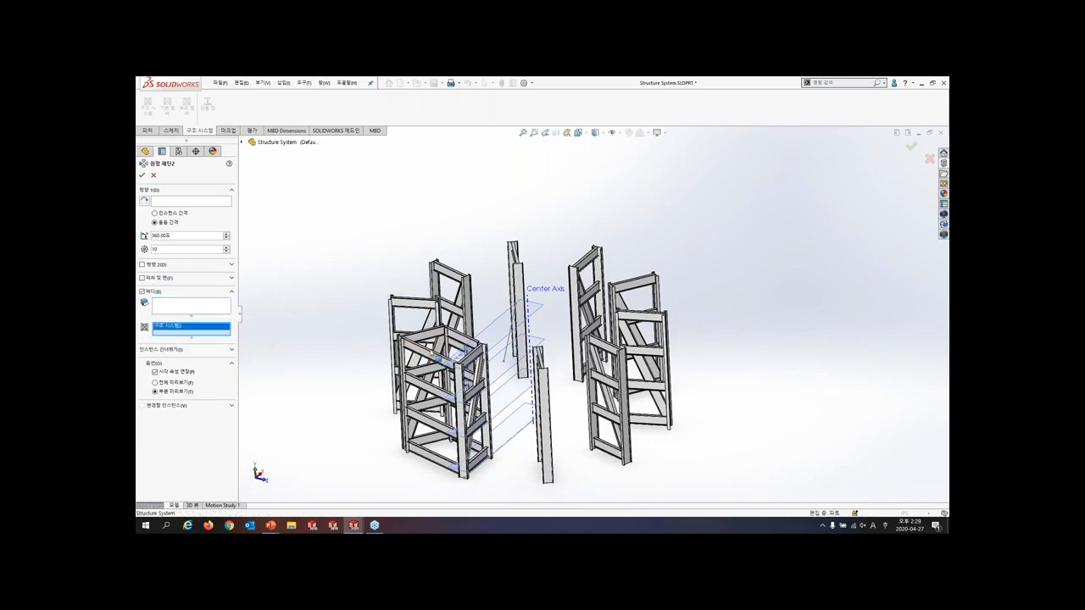
{"action": "left_click", "coordinate": [193, 203]}
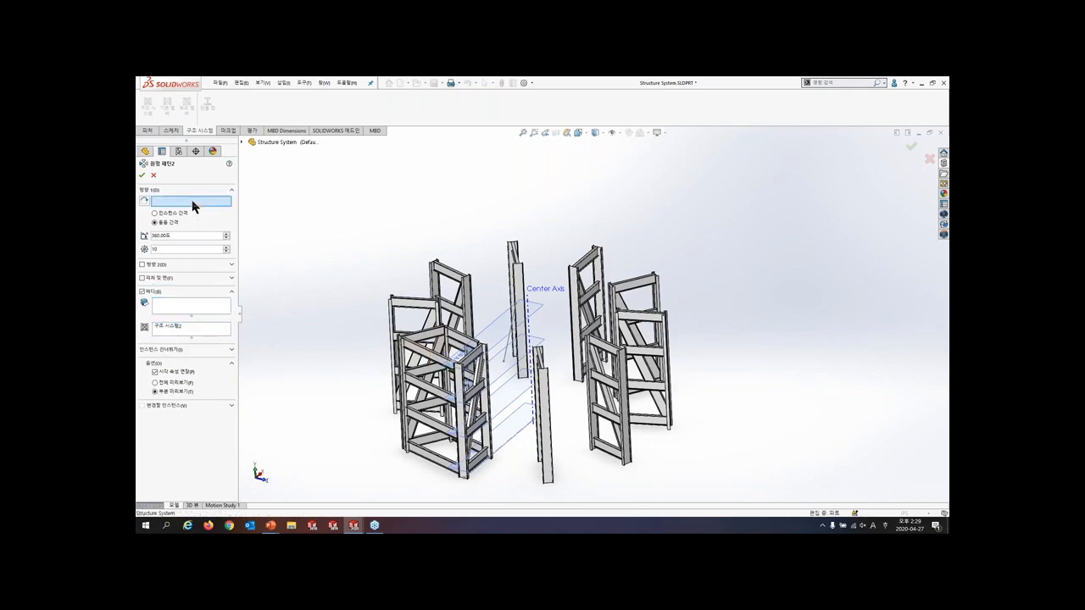
{"action": "left_click", "coordinate": [530, 323]}
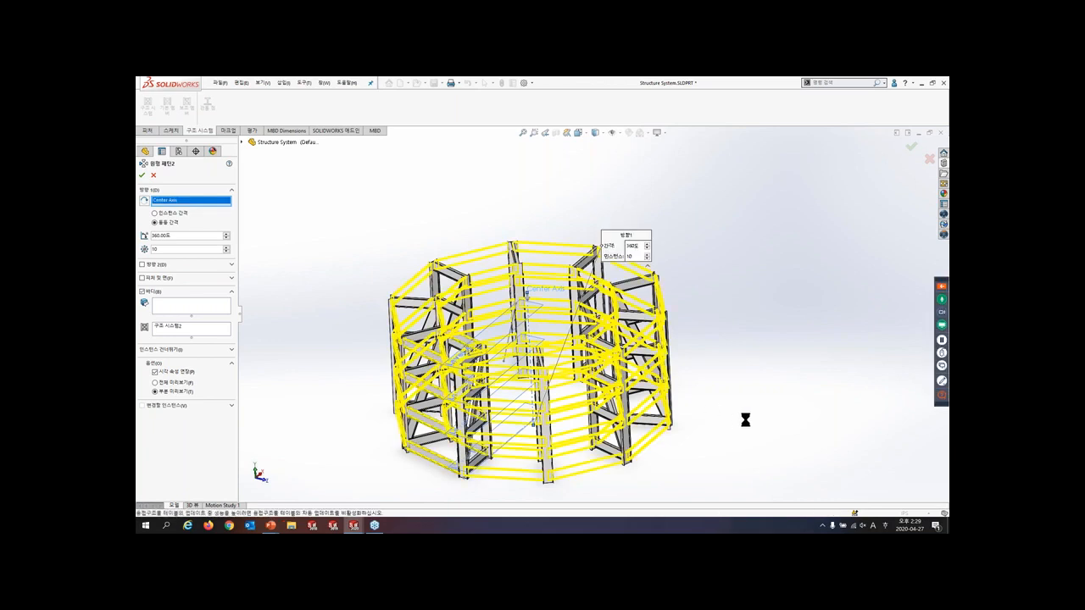
{"action": "right_click", "coordinate": [725, 458]}
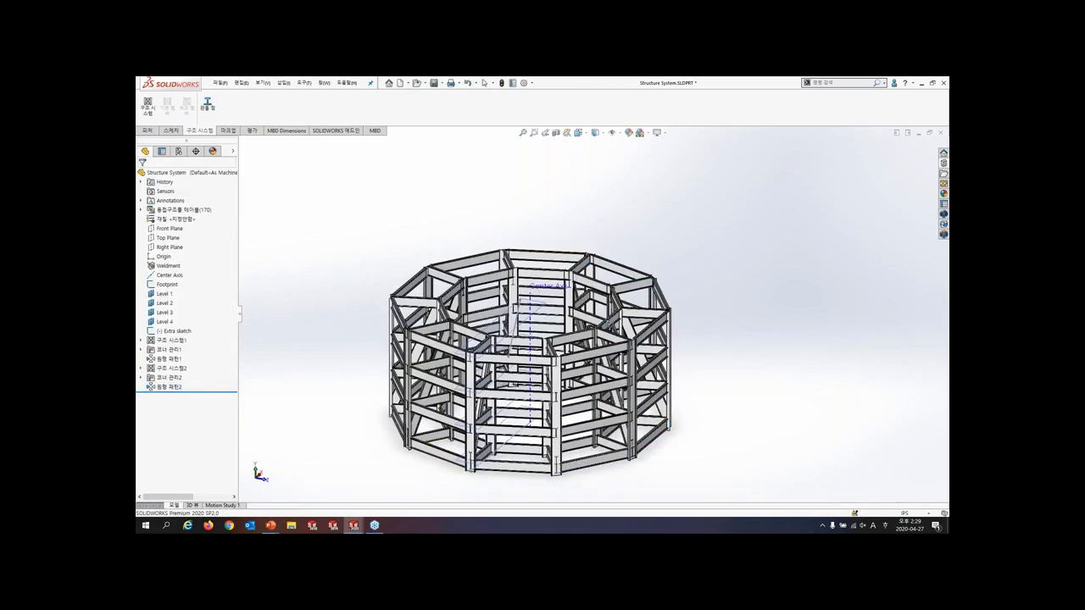
- Examine the completed ring structure from several angles and switch to the structure system slide in the presentation
{"action": "middle_click_drag", "start_coordinate": [611, 314], "coordinate": [561, 383]}
{"action": "scroll", "coordinate": [561, 383], "scroll_direction": "down", "scroll_amount": 2}
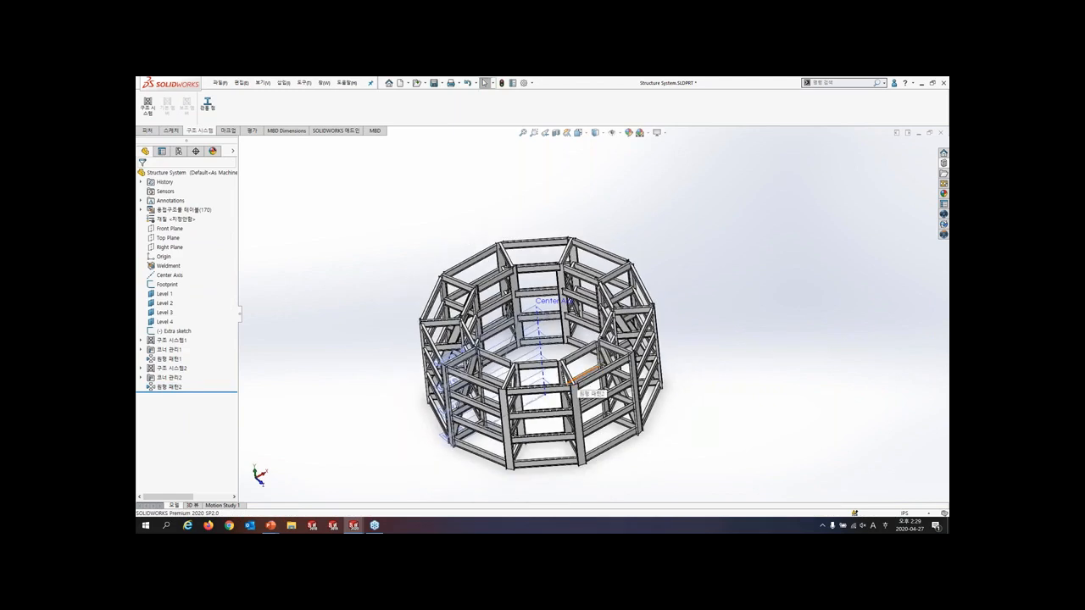
{"action": "middle_click_drag", "start_coordinate": [569, 383], "coordinate": [366, 386]}
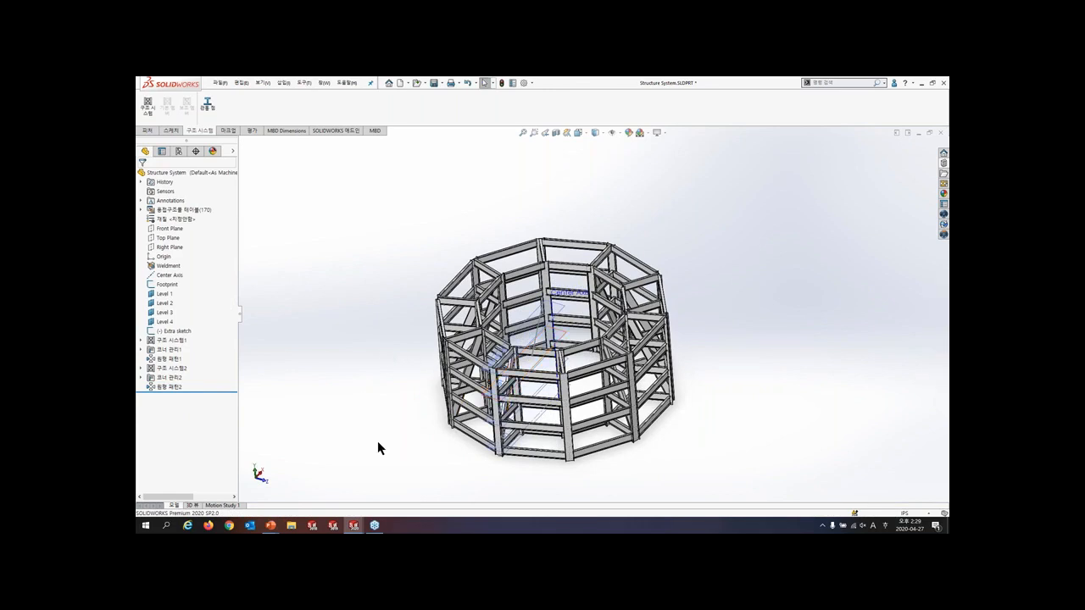
{"action": "key", "text": "alt+Tab"}
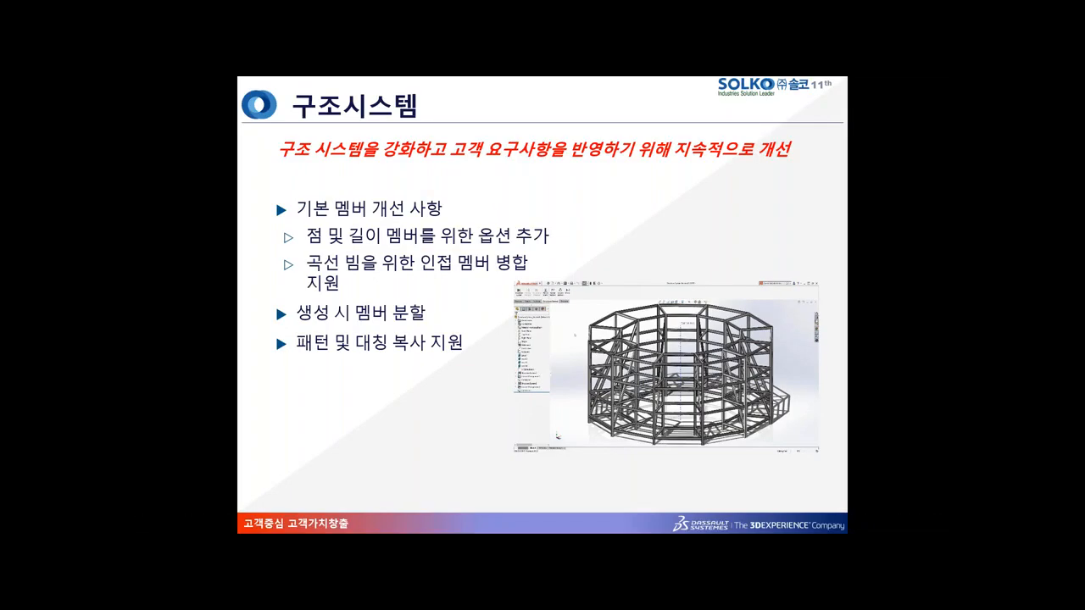